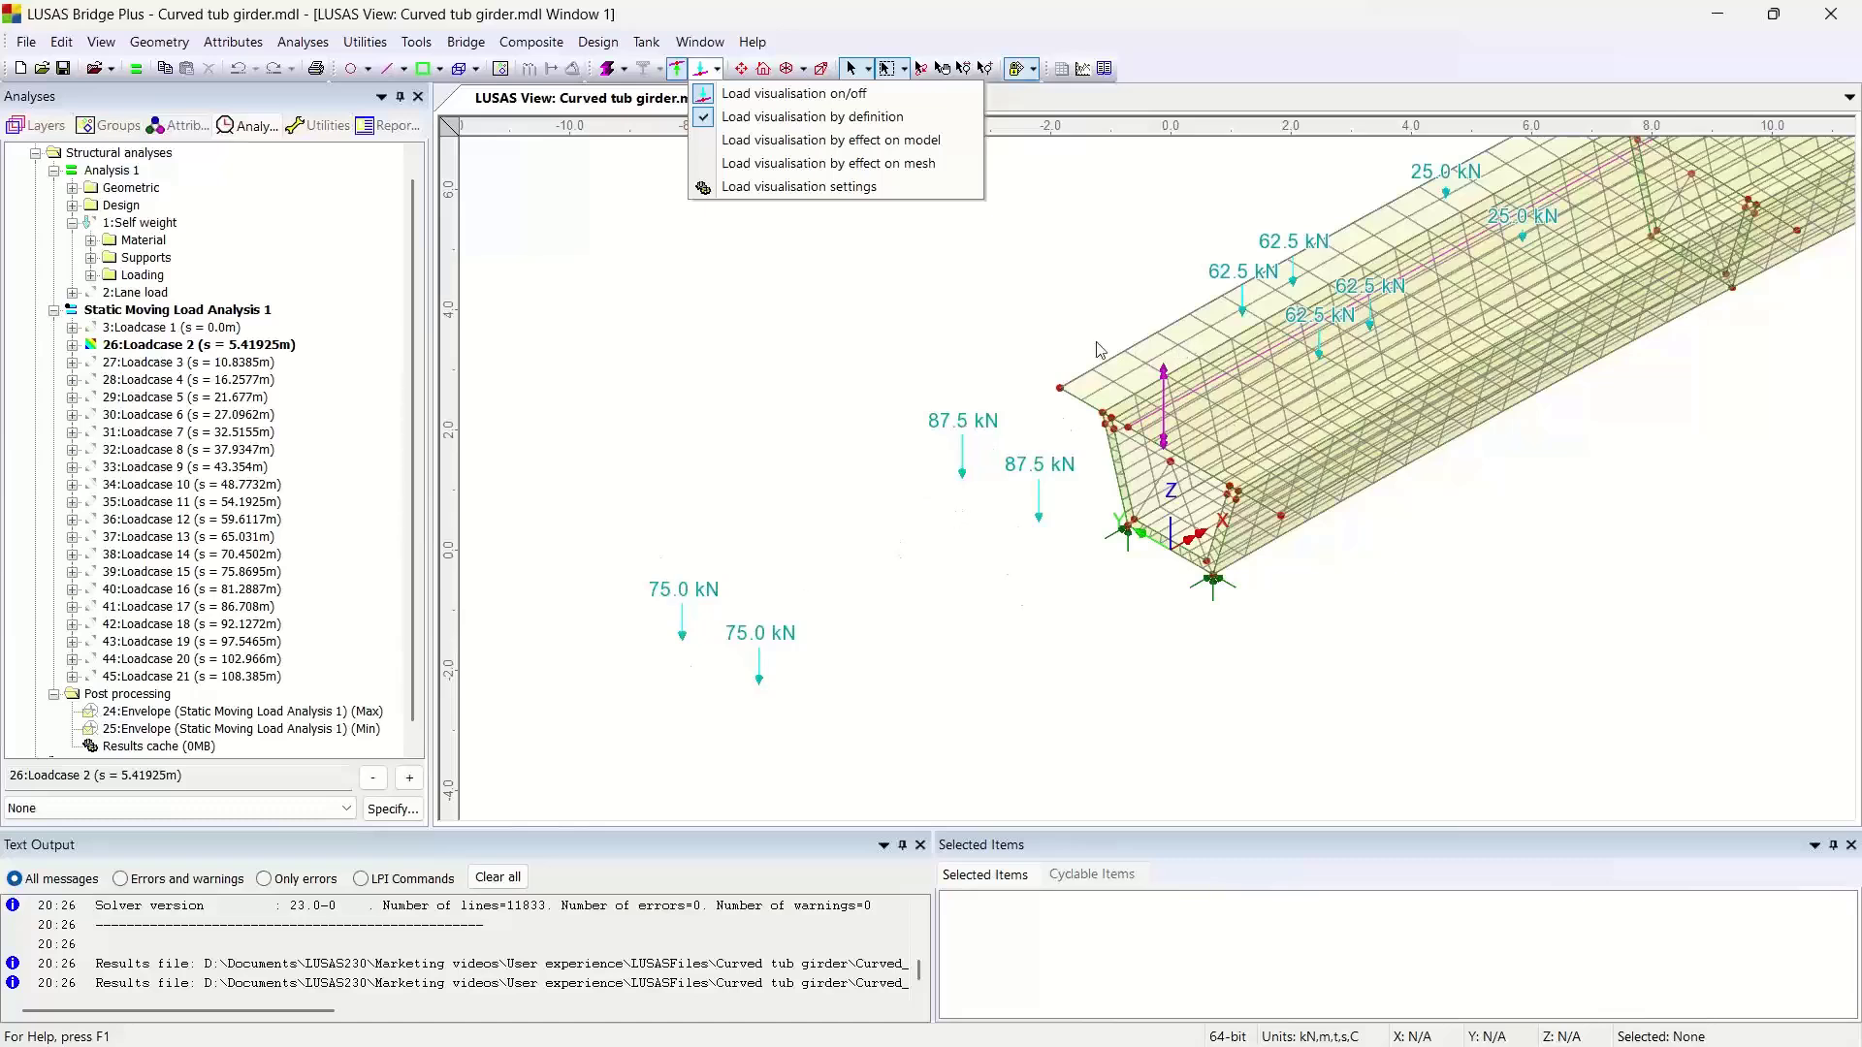
Visualise the moving loads by effect on model and select the slab element under the 25 kN wheel load nearest the lane line.
left_click(863, 146)
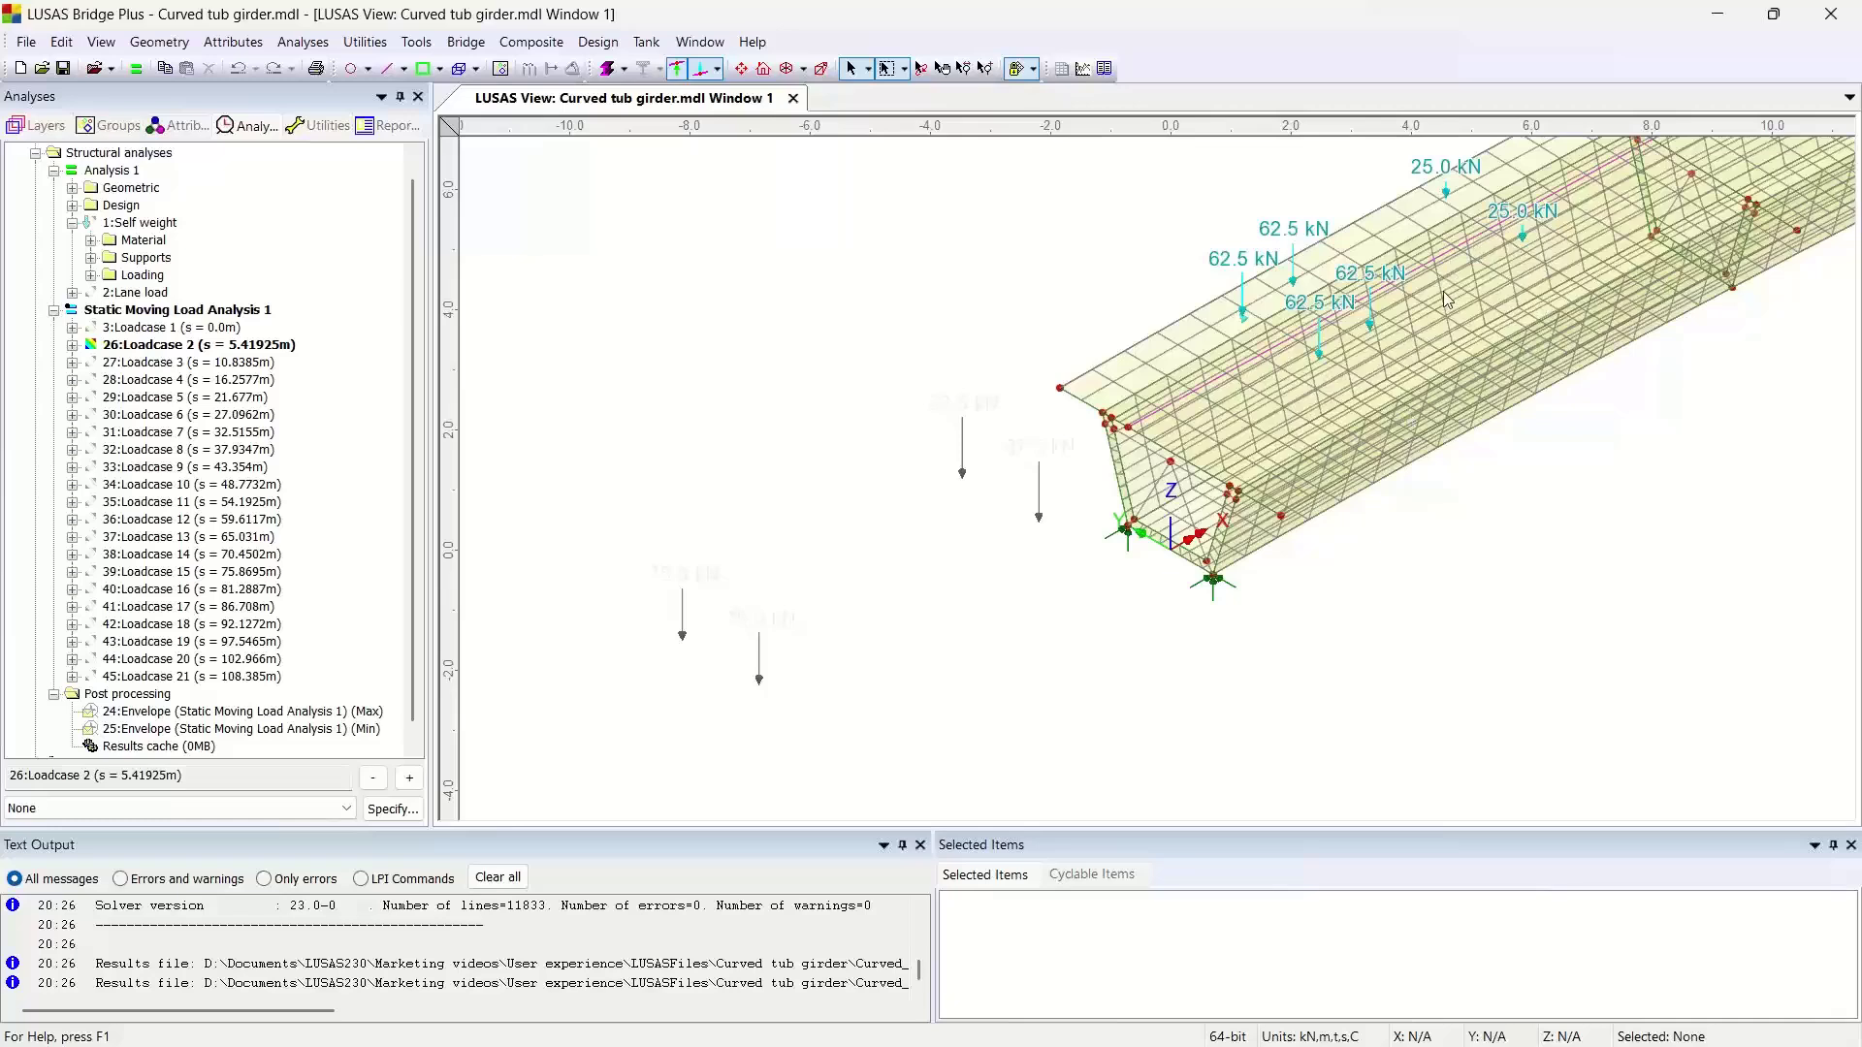
mouse_move(1446, 303)
left_click(1530, 248)
scroll(1530, 249, "up", 5)
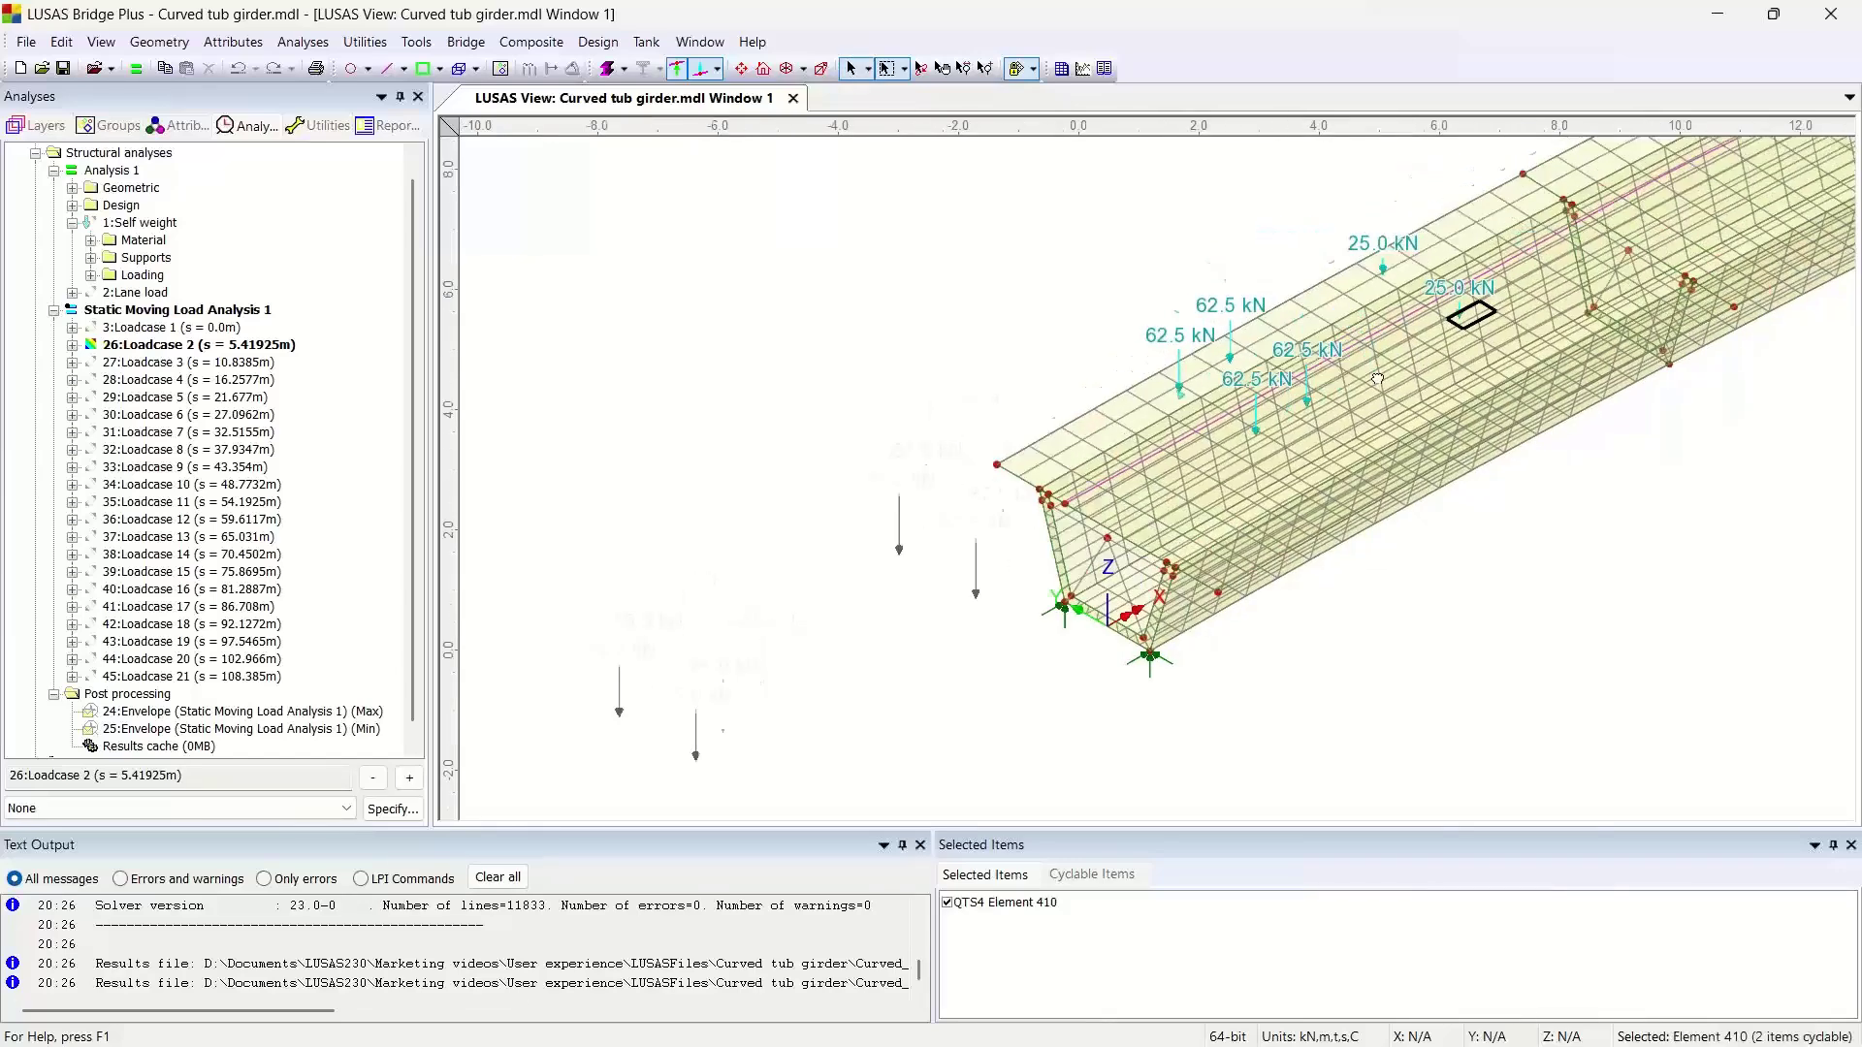
scroll(1283, 429, "up", 5)
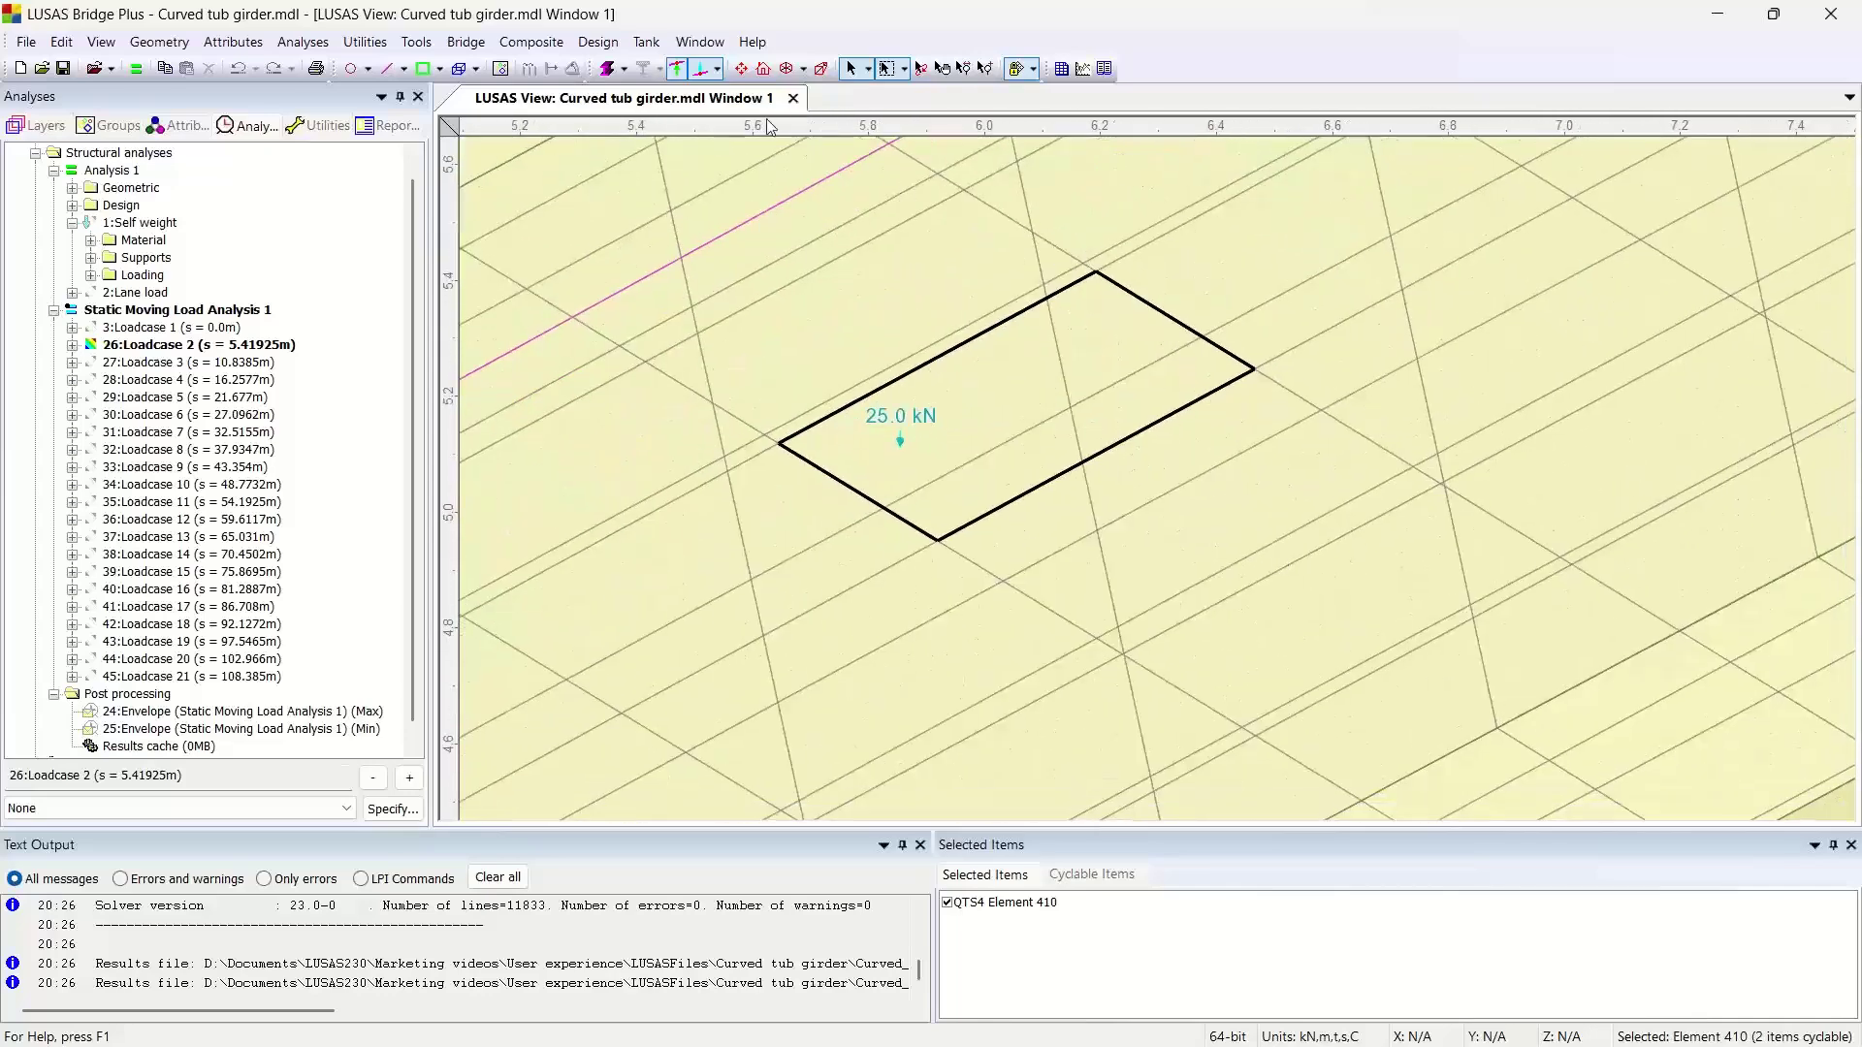
Switch the load visualisation to effect on mesh to show the wheel loads distributed to the element nodes.
left_click(717, 69)
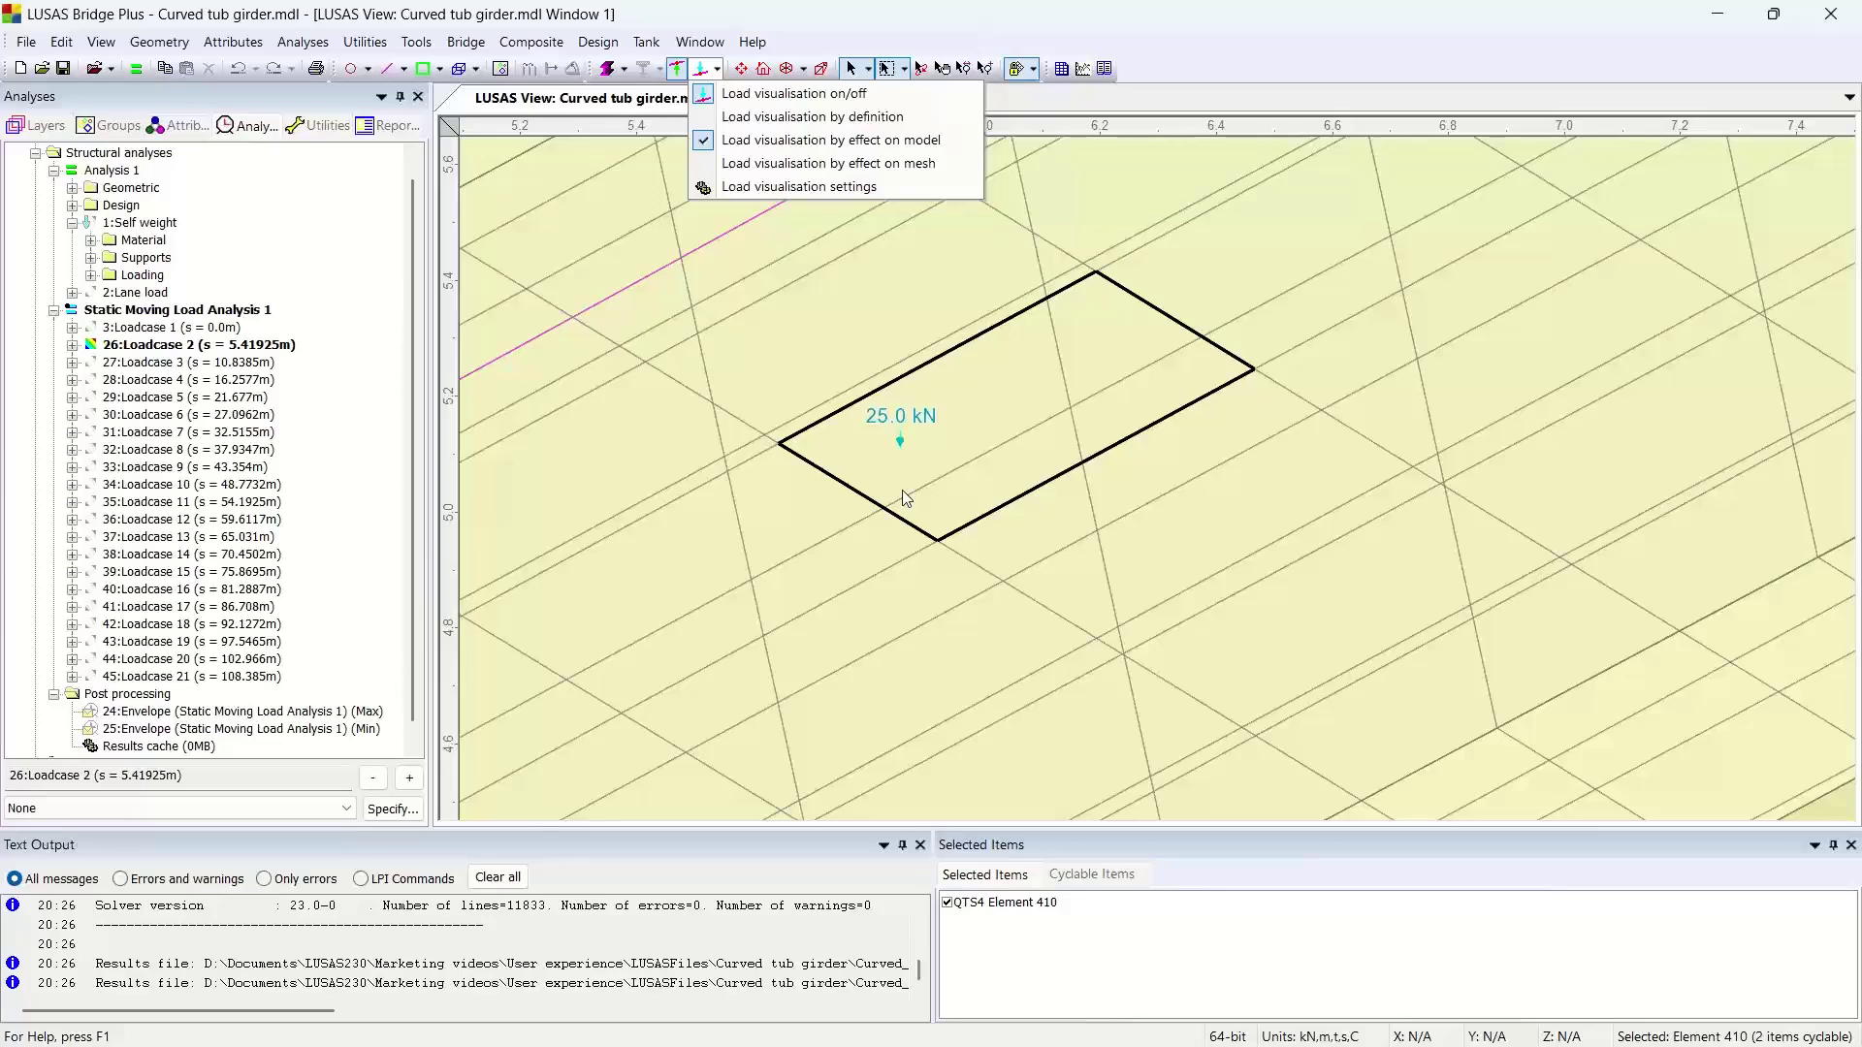
left_click(891, 164)
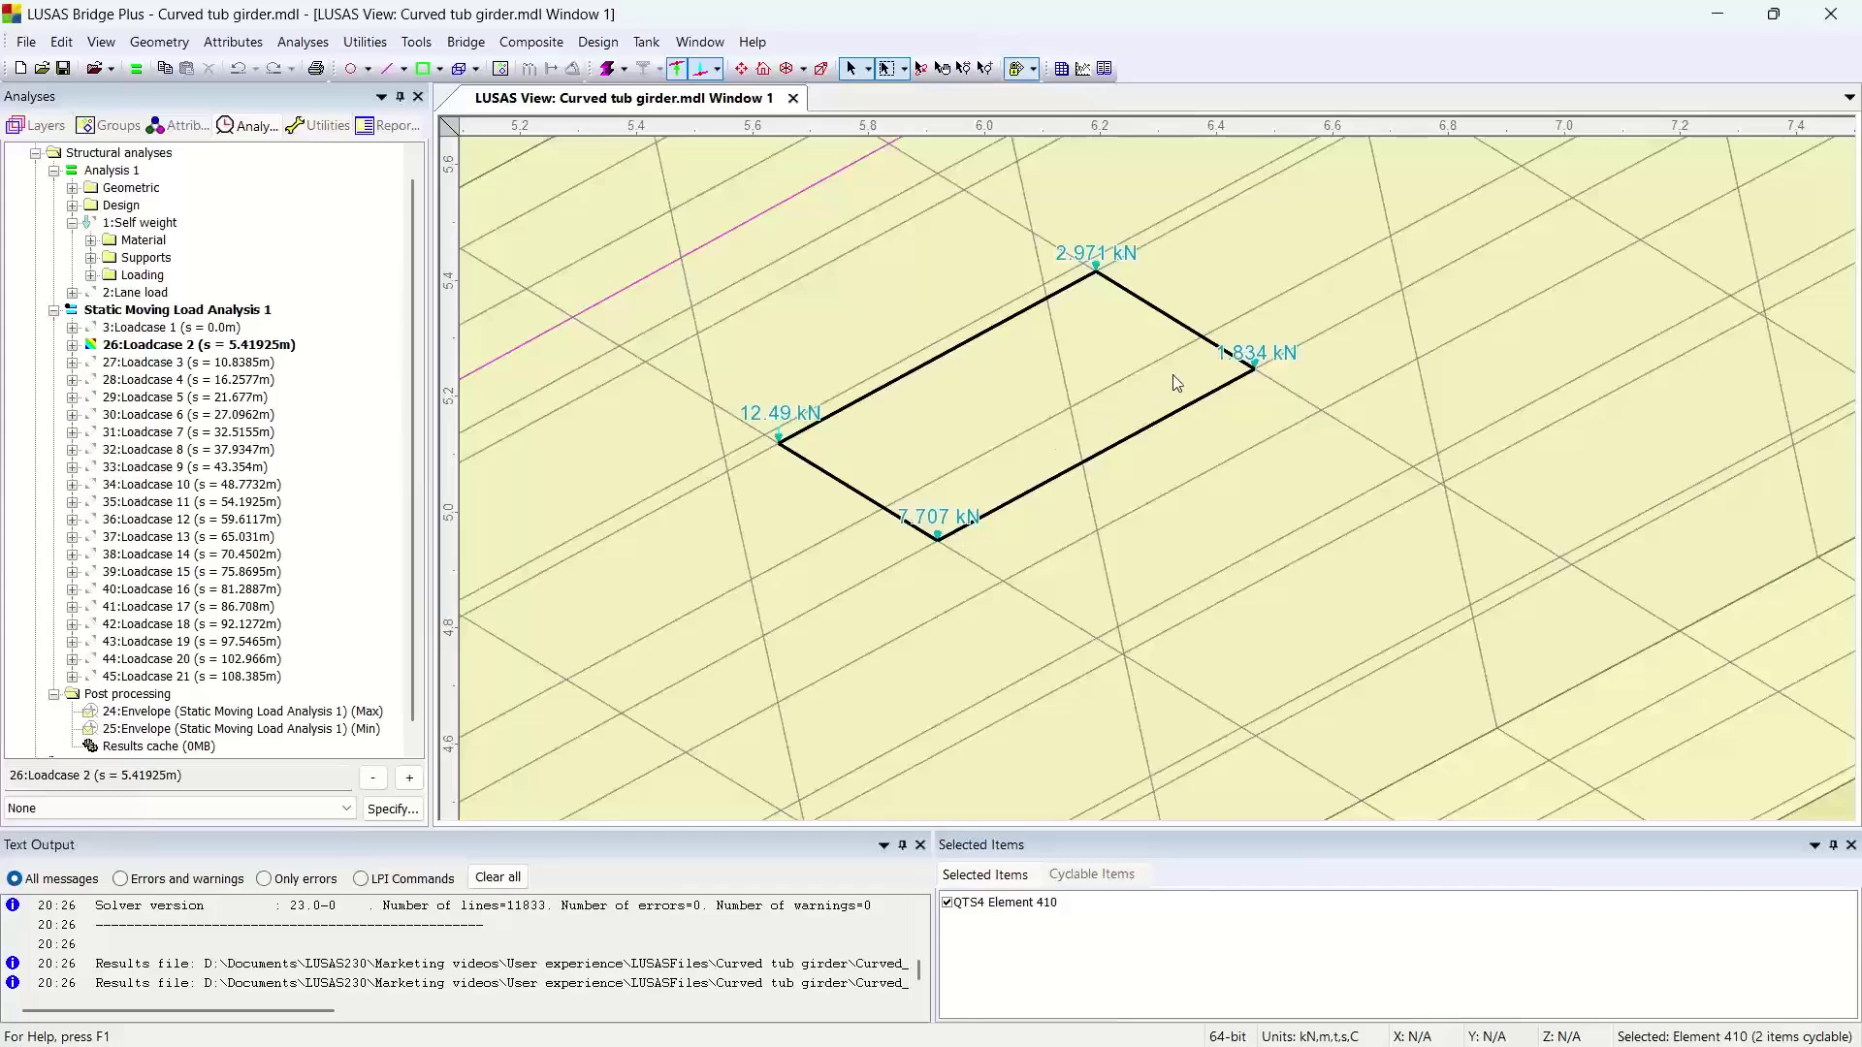
scroll(1259, 325, "down", 5)
scroll(1253, 335, "down", 4)
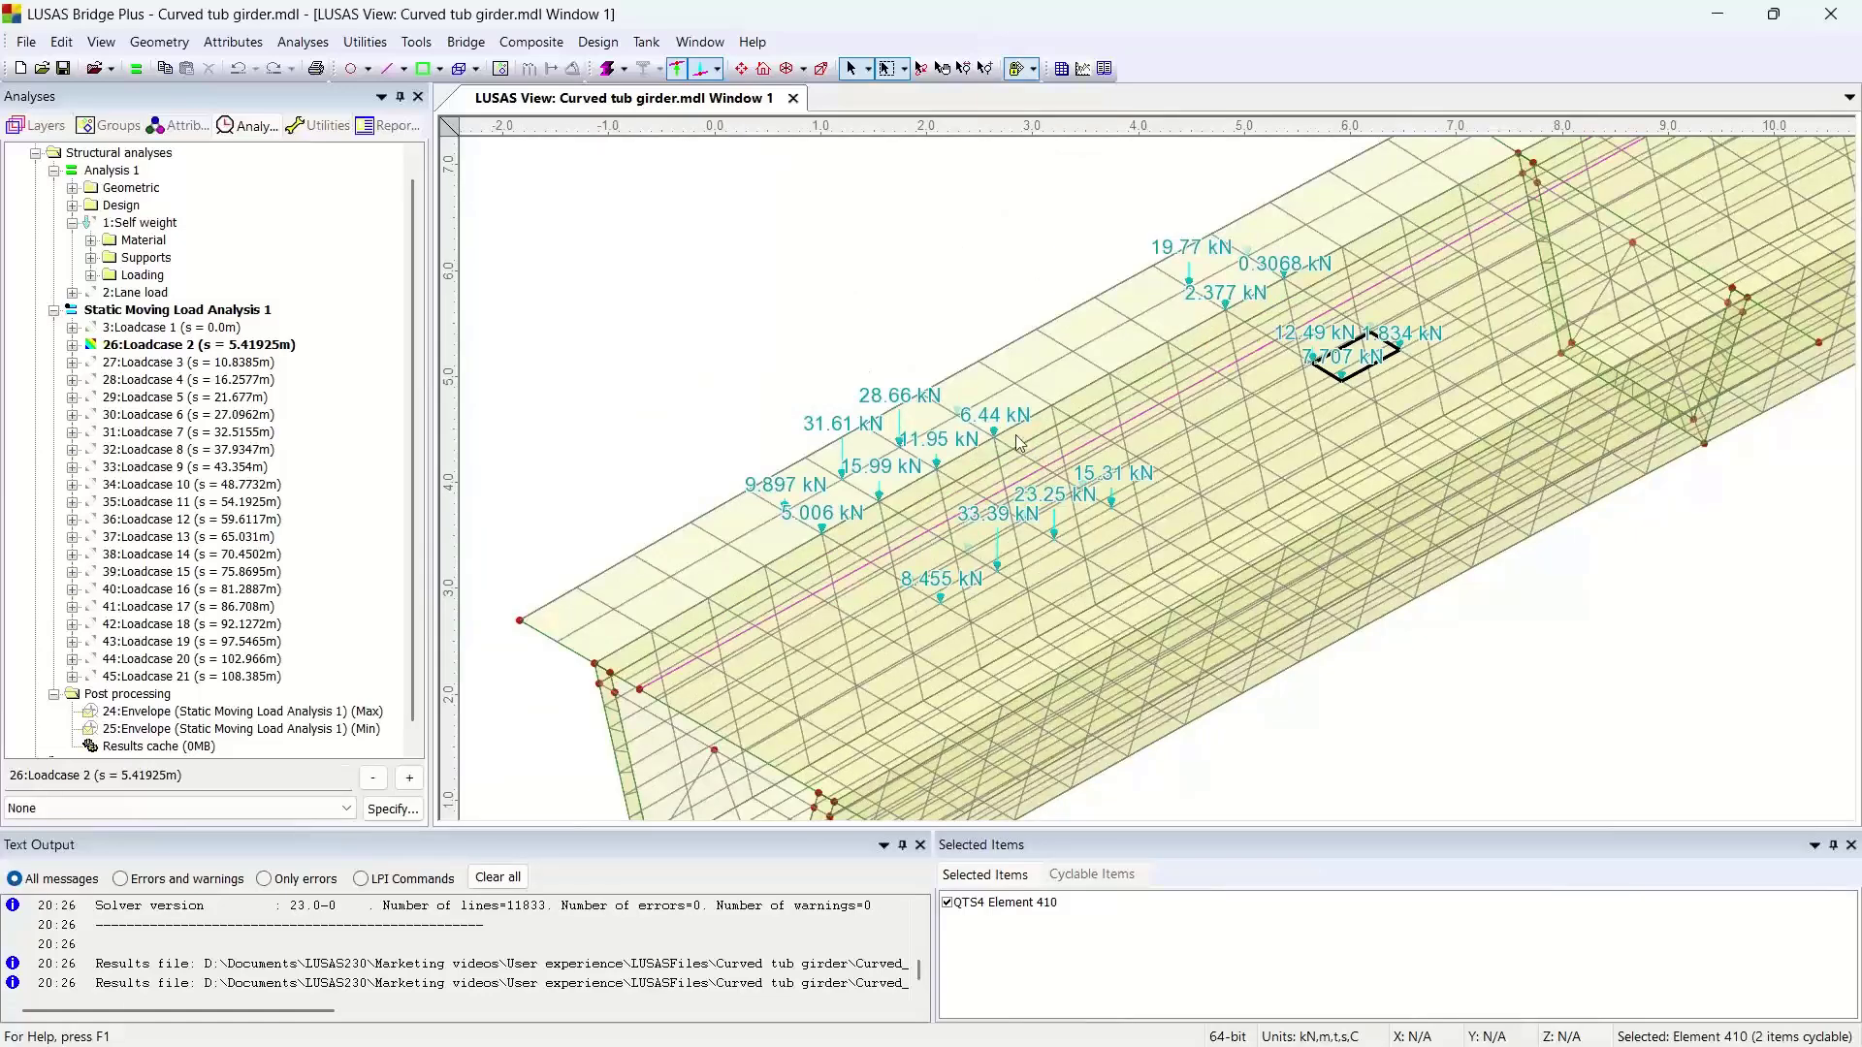
Return the load visualisation to by definition and make the Lane load loadcase active.
left_click(719, 70)
left_click(766, 116)
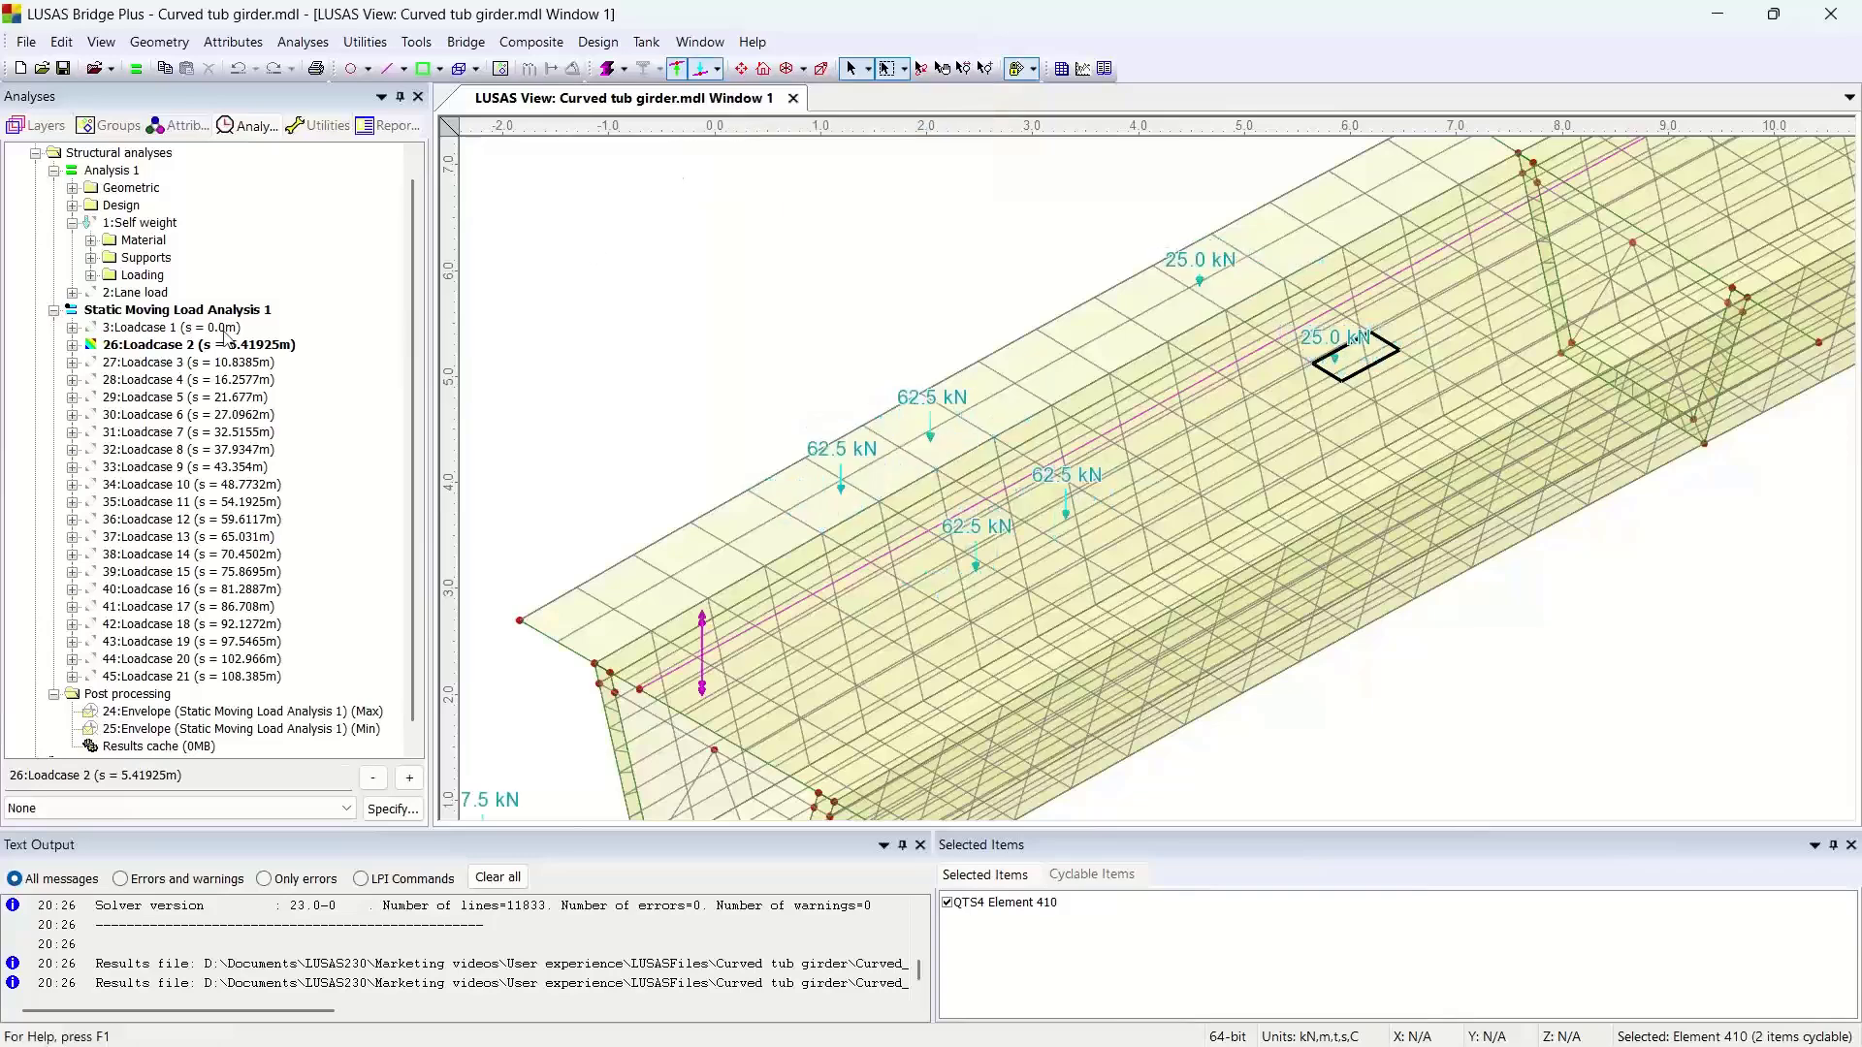
right_click(156, 295)
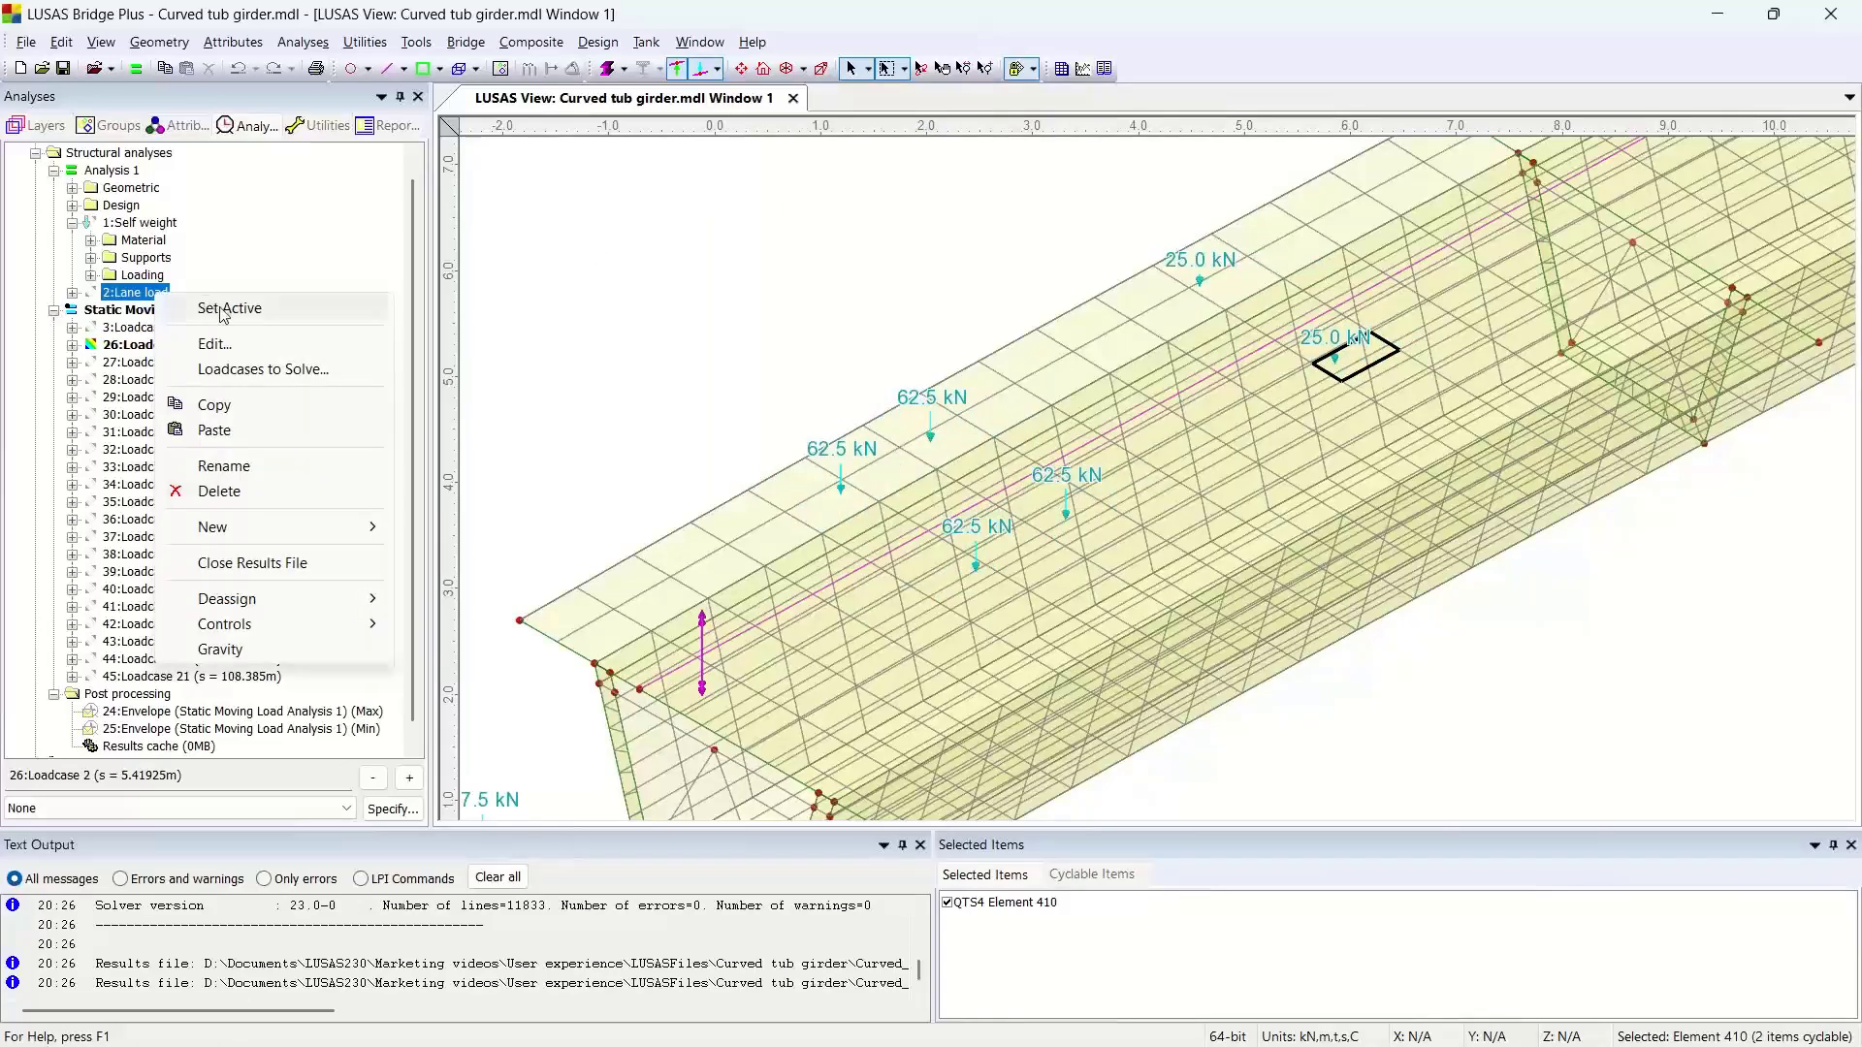
left_click(229, 308)
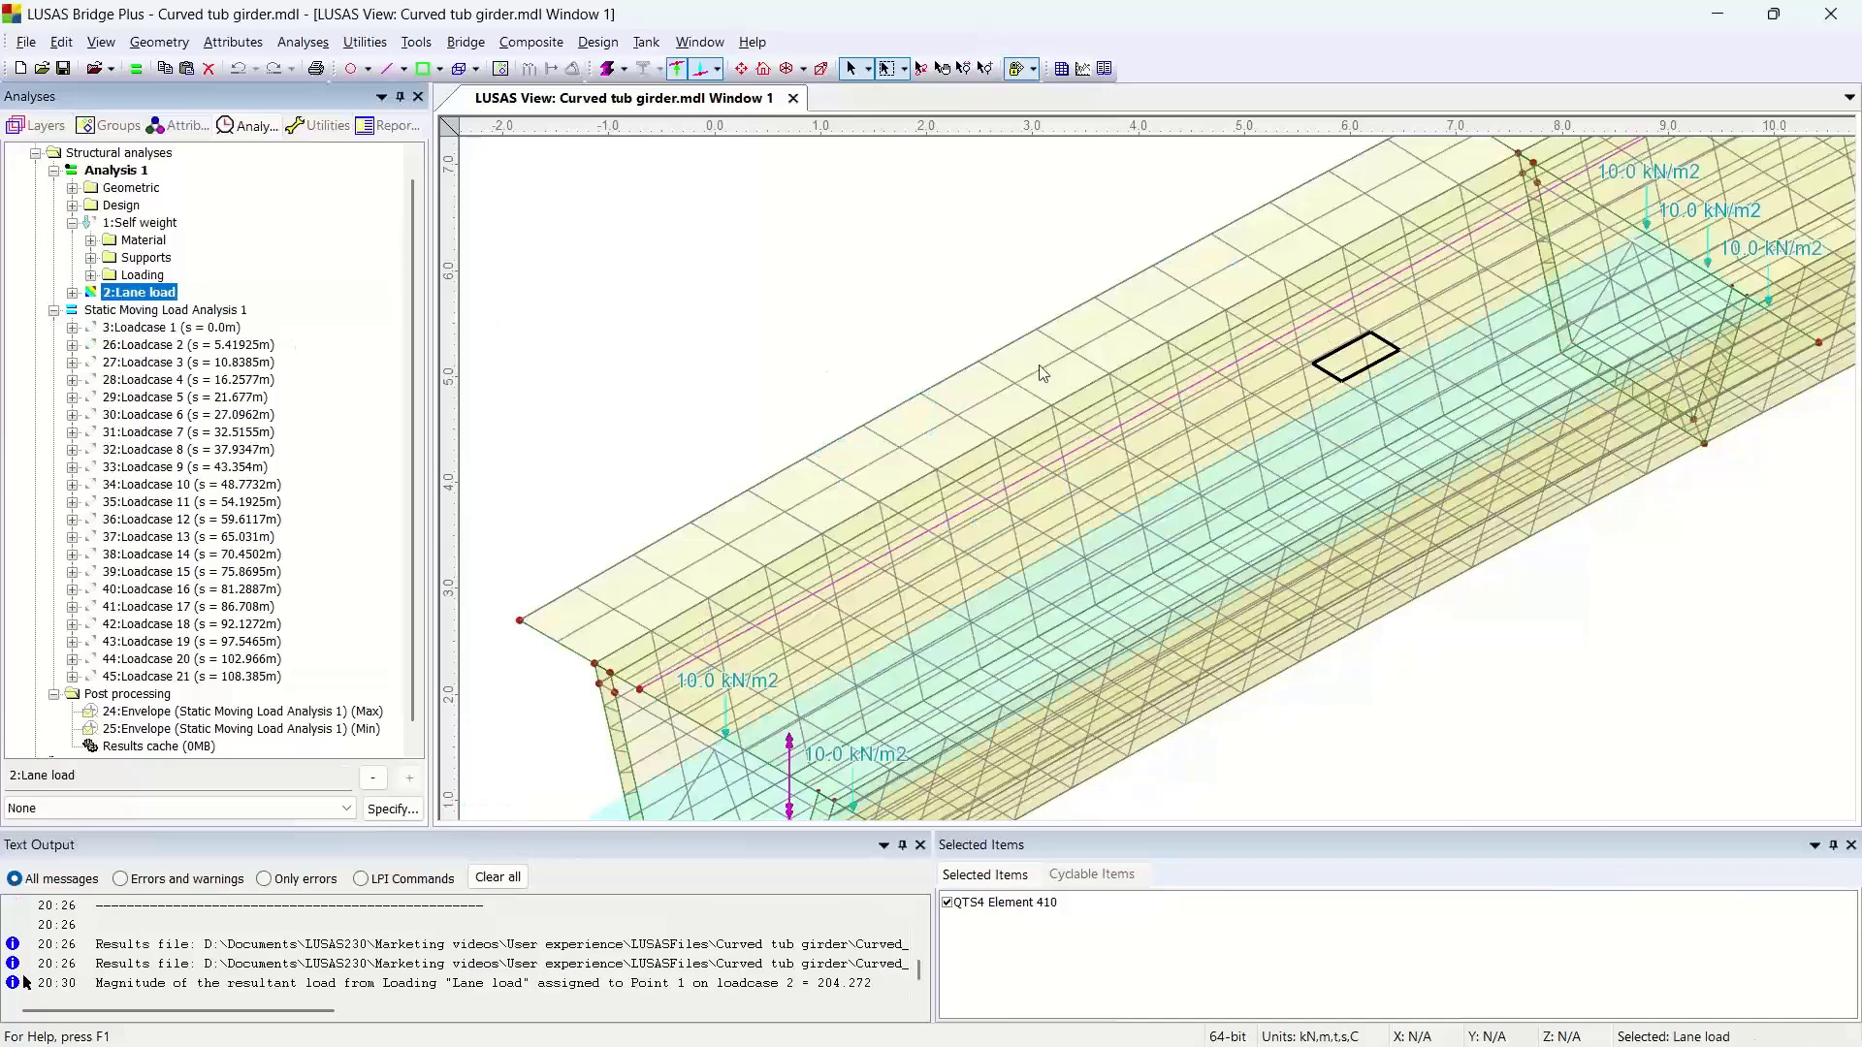
scroll(1042, 373, "down", 3)
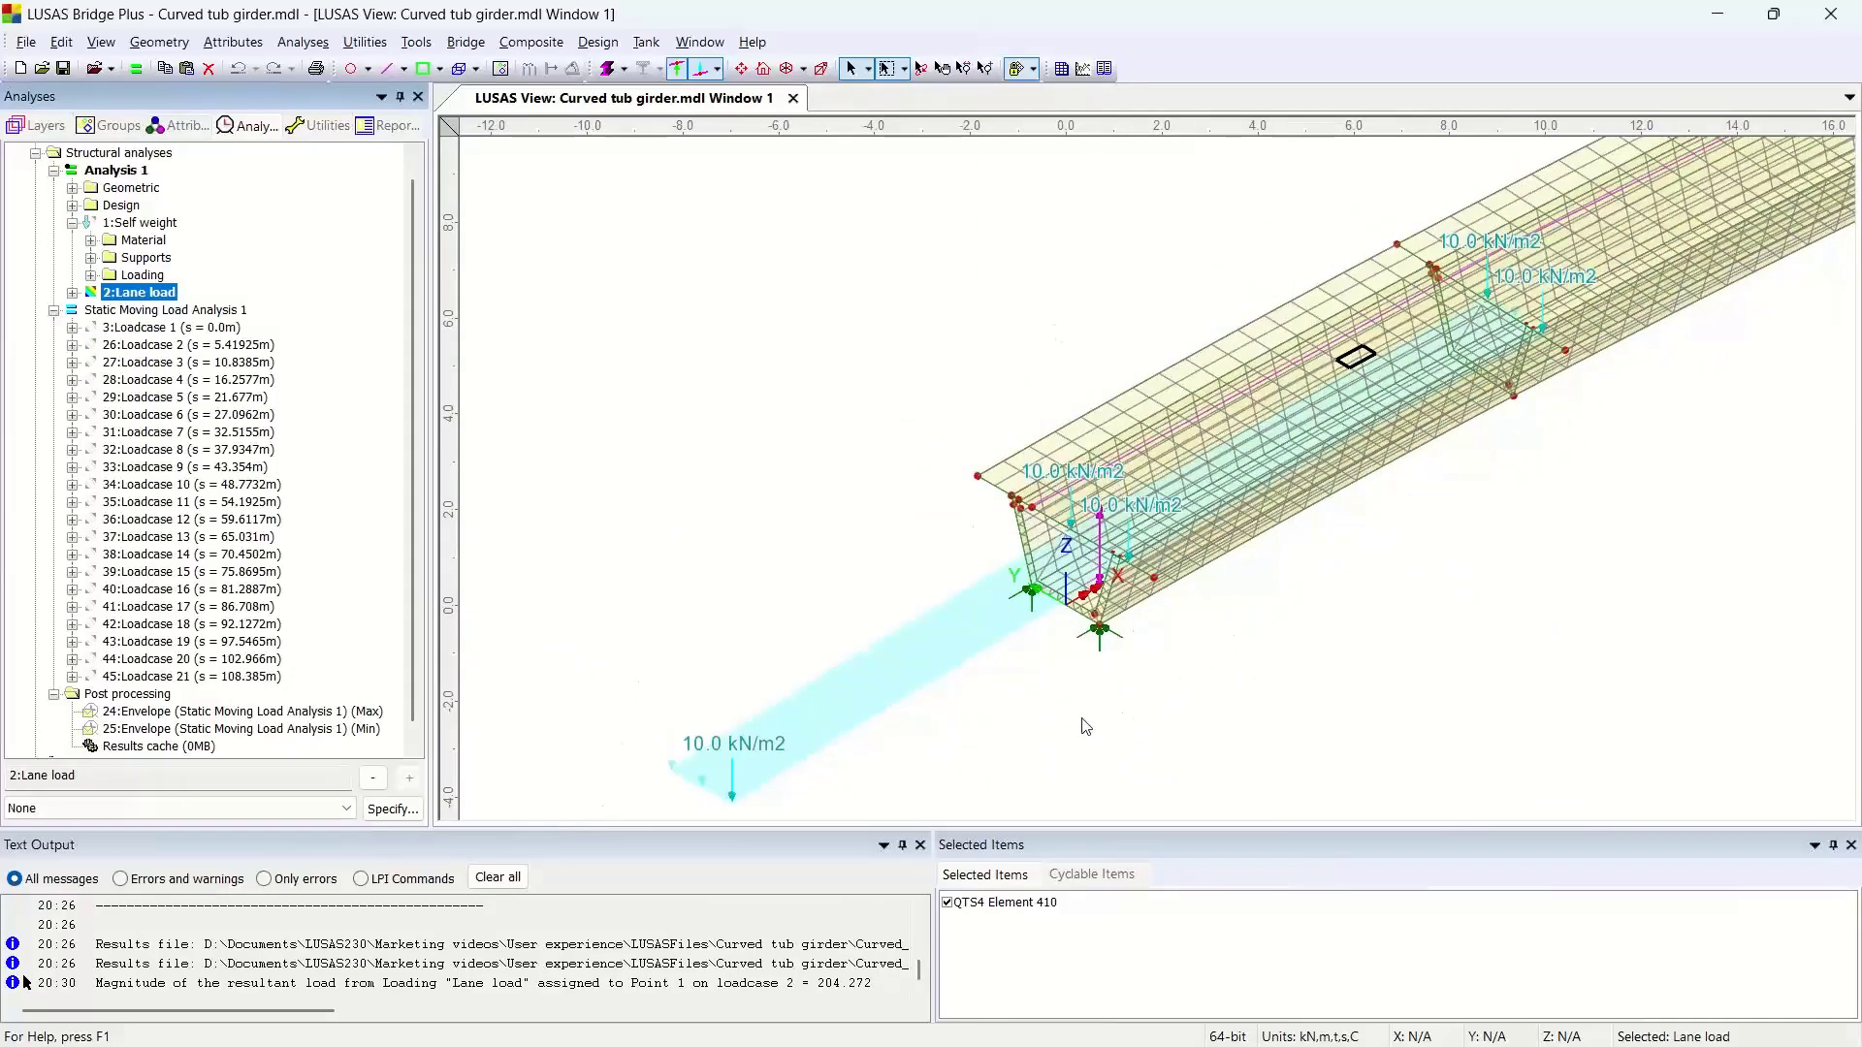
Review the definition of the Lane load patch attribute, including its coordinates and load values, and close it unchanged.
left_click(180, 126)
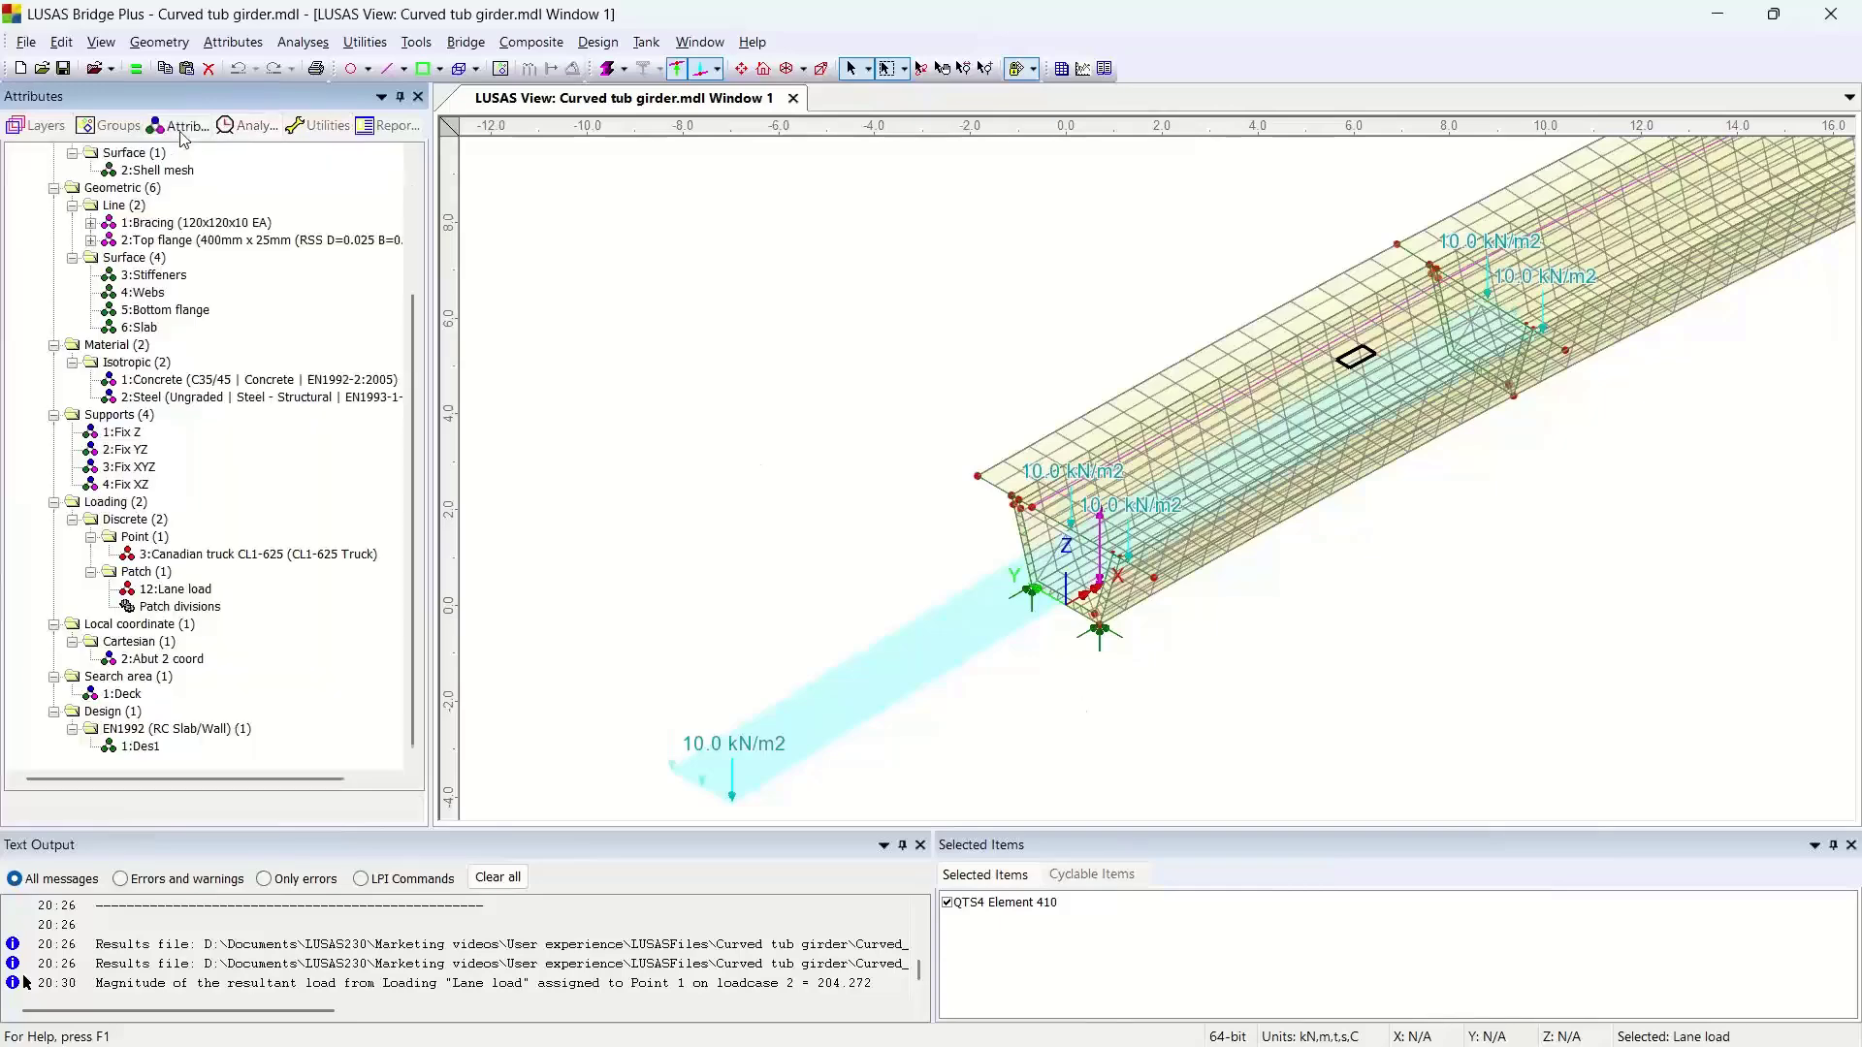
left_click(177, 591)
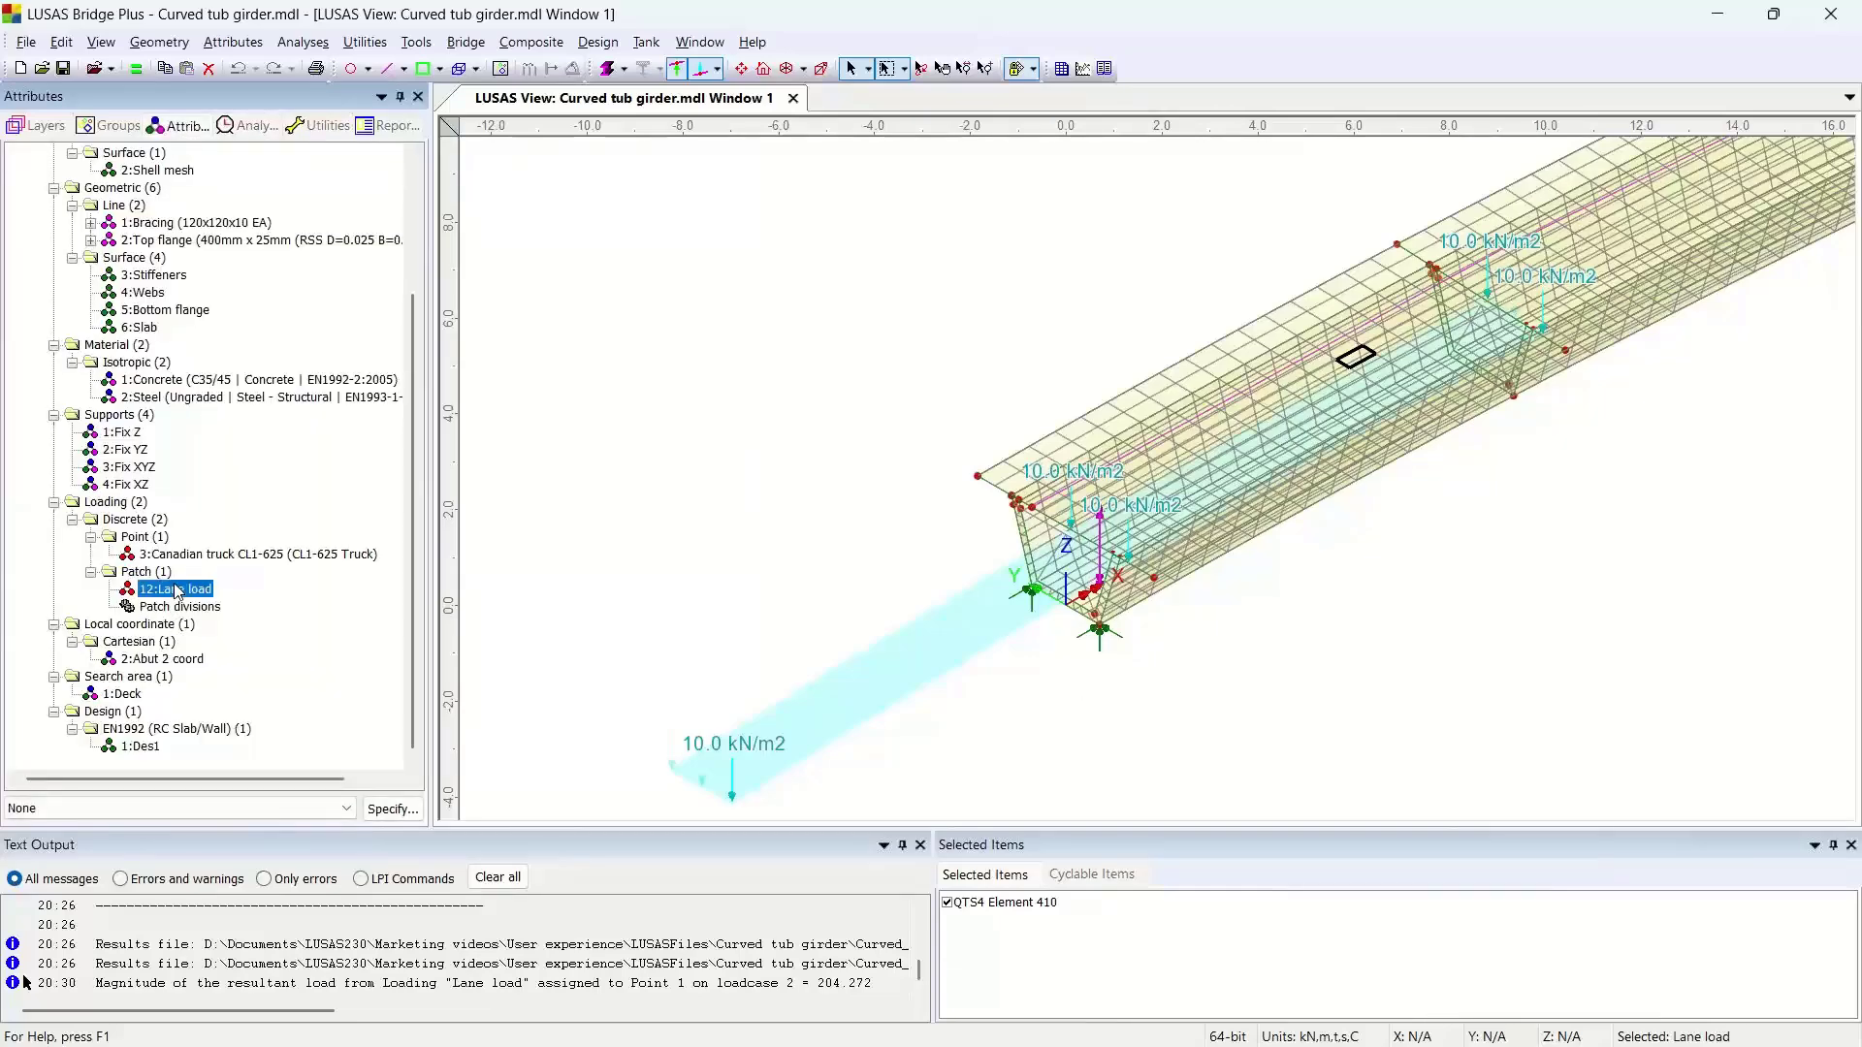
double_click(175, 591)
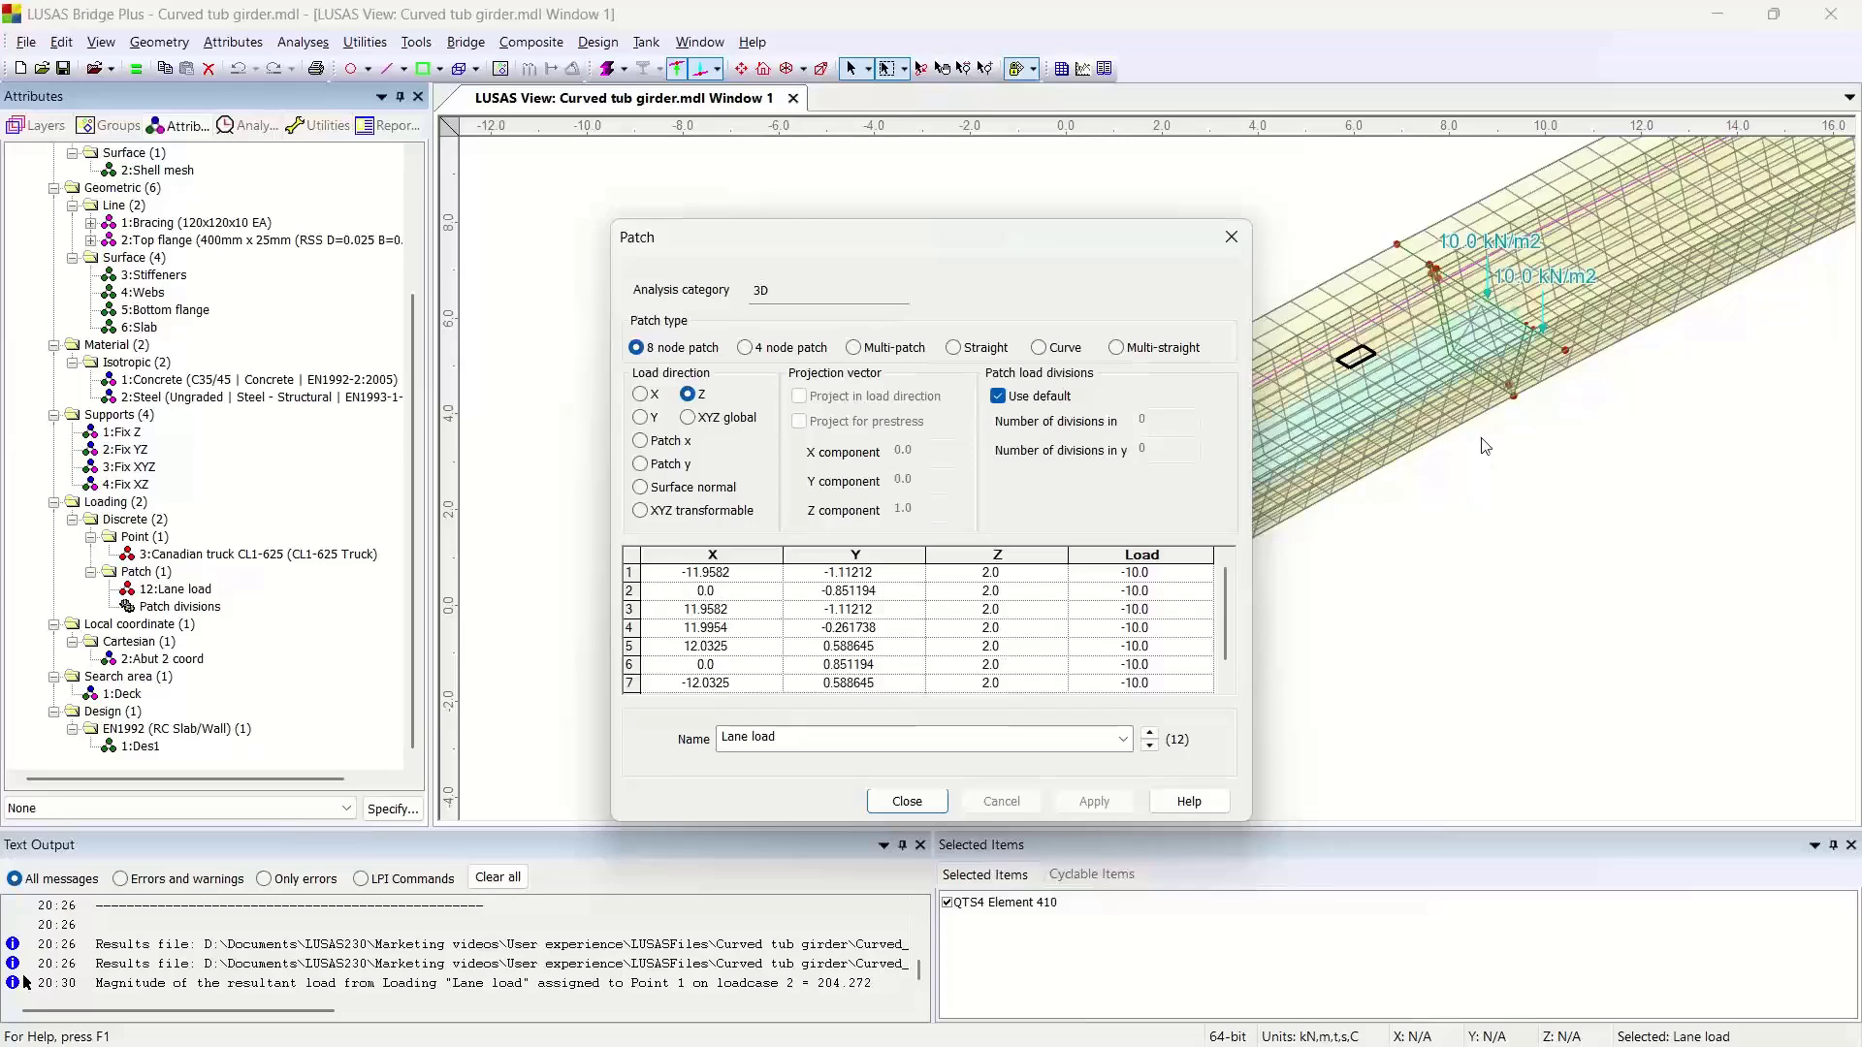
left_click(912, 802)
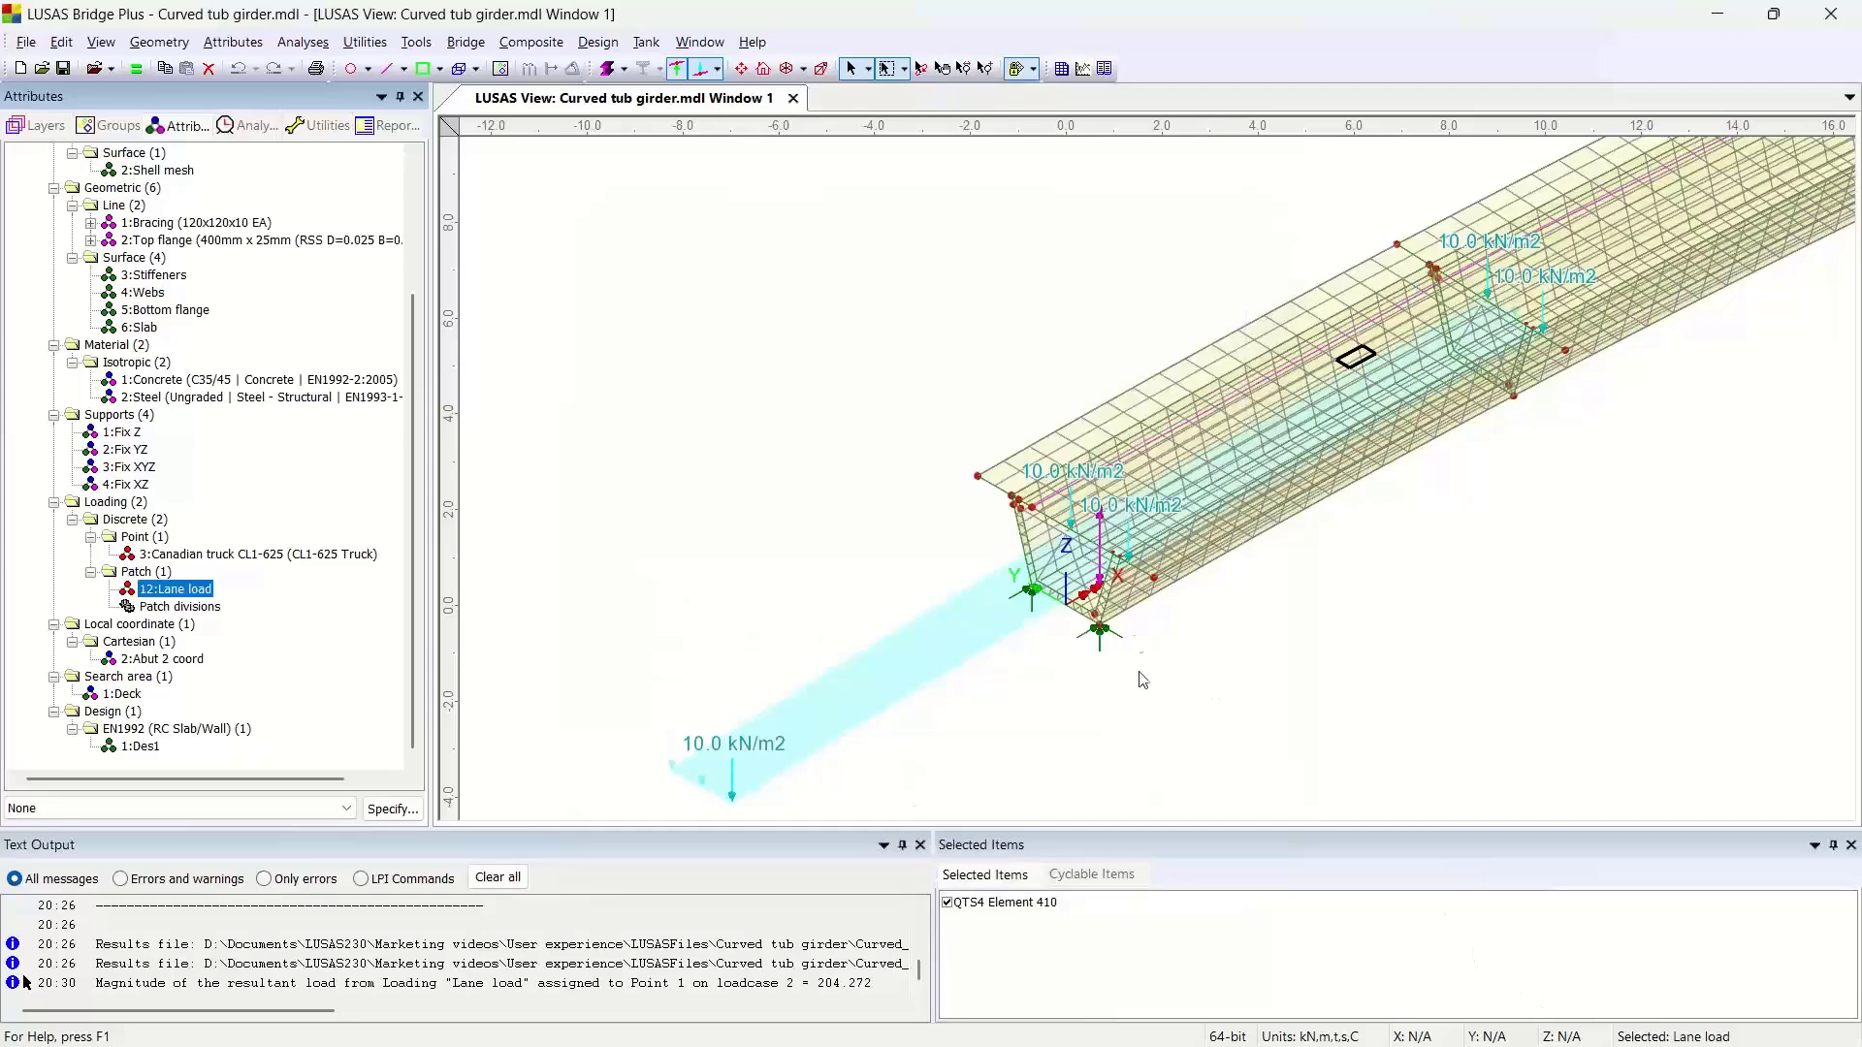
Examine the lane load patch's extent beyond the deck end in plan view and return to the isometric view.
left_click_drag(1112, 558, 1145, 631)
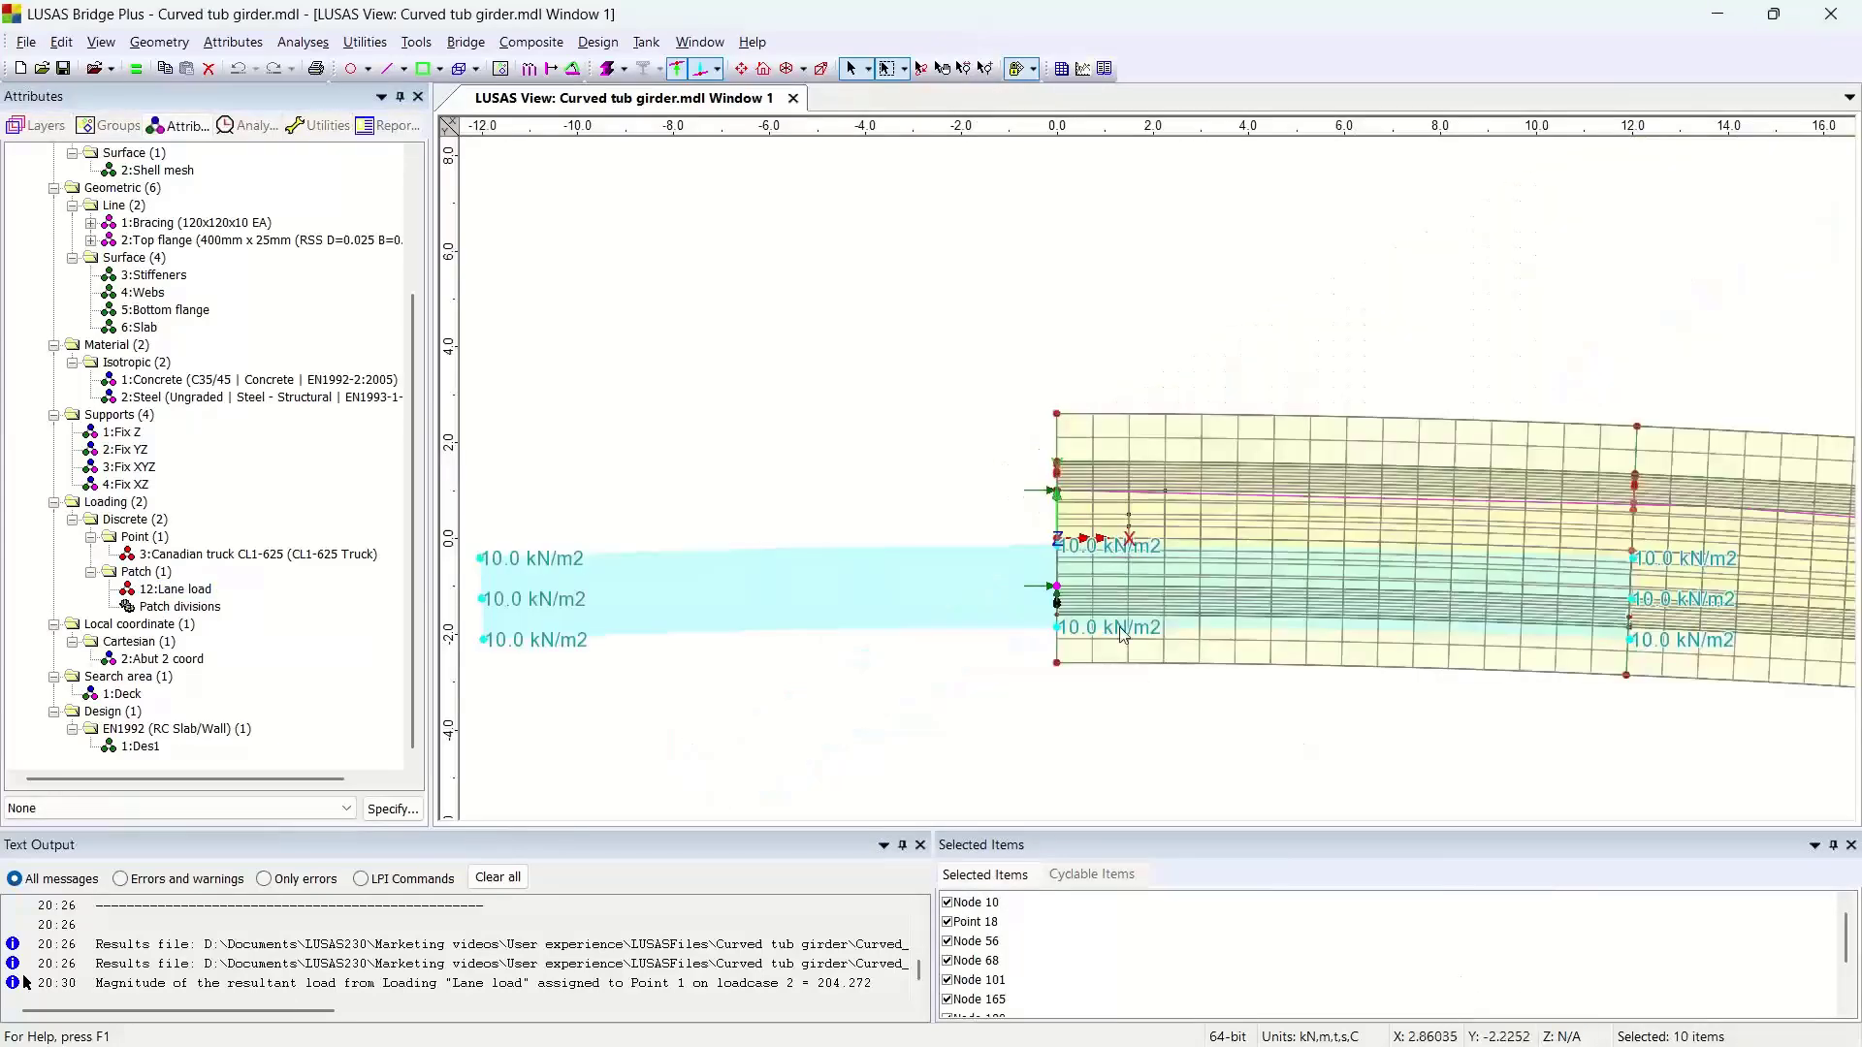
middle_click_drag(1070, 651, 1155, 534)
scroll(1171, 533, "down", 2)
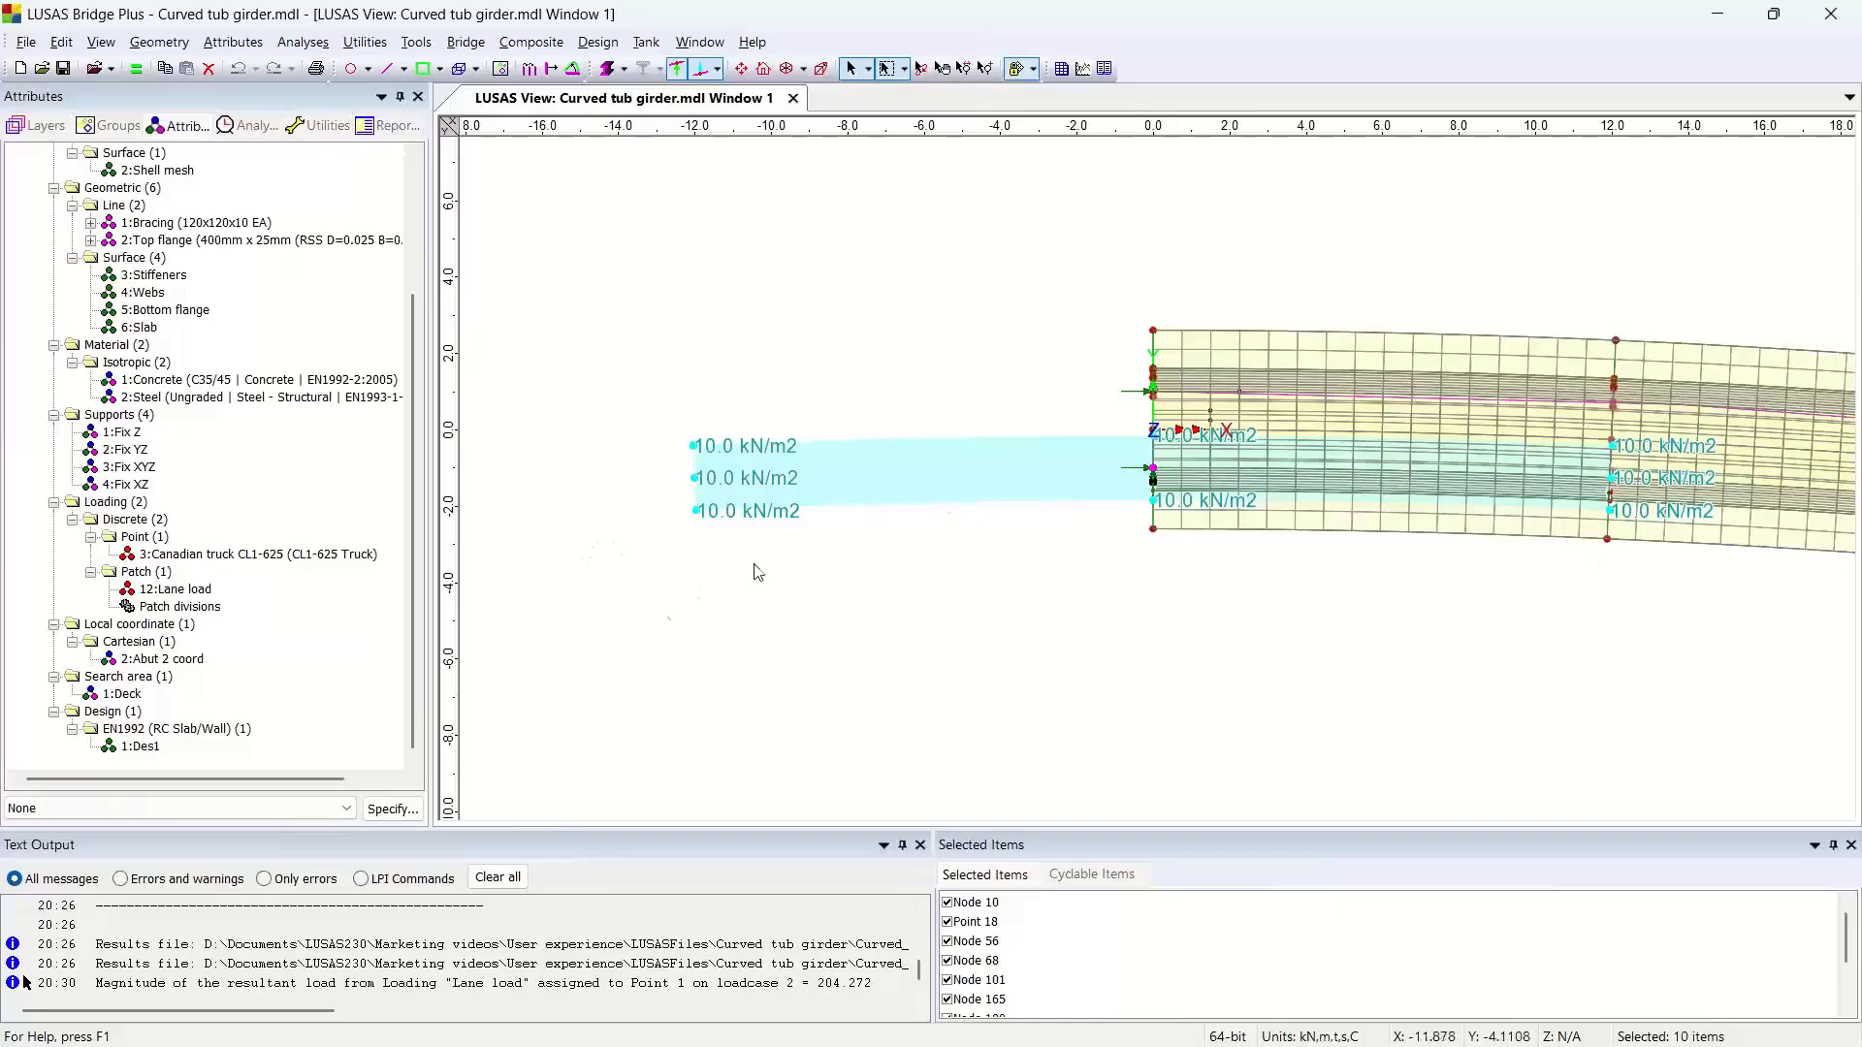
scroll(1235, 528, "down", 3)
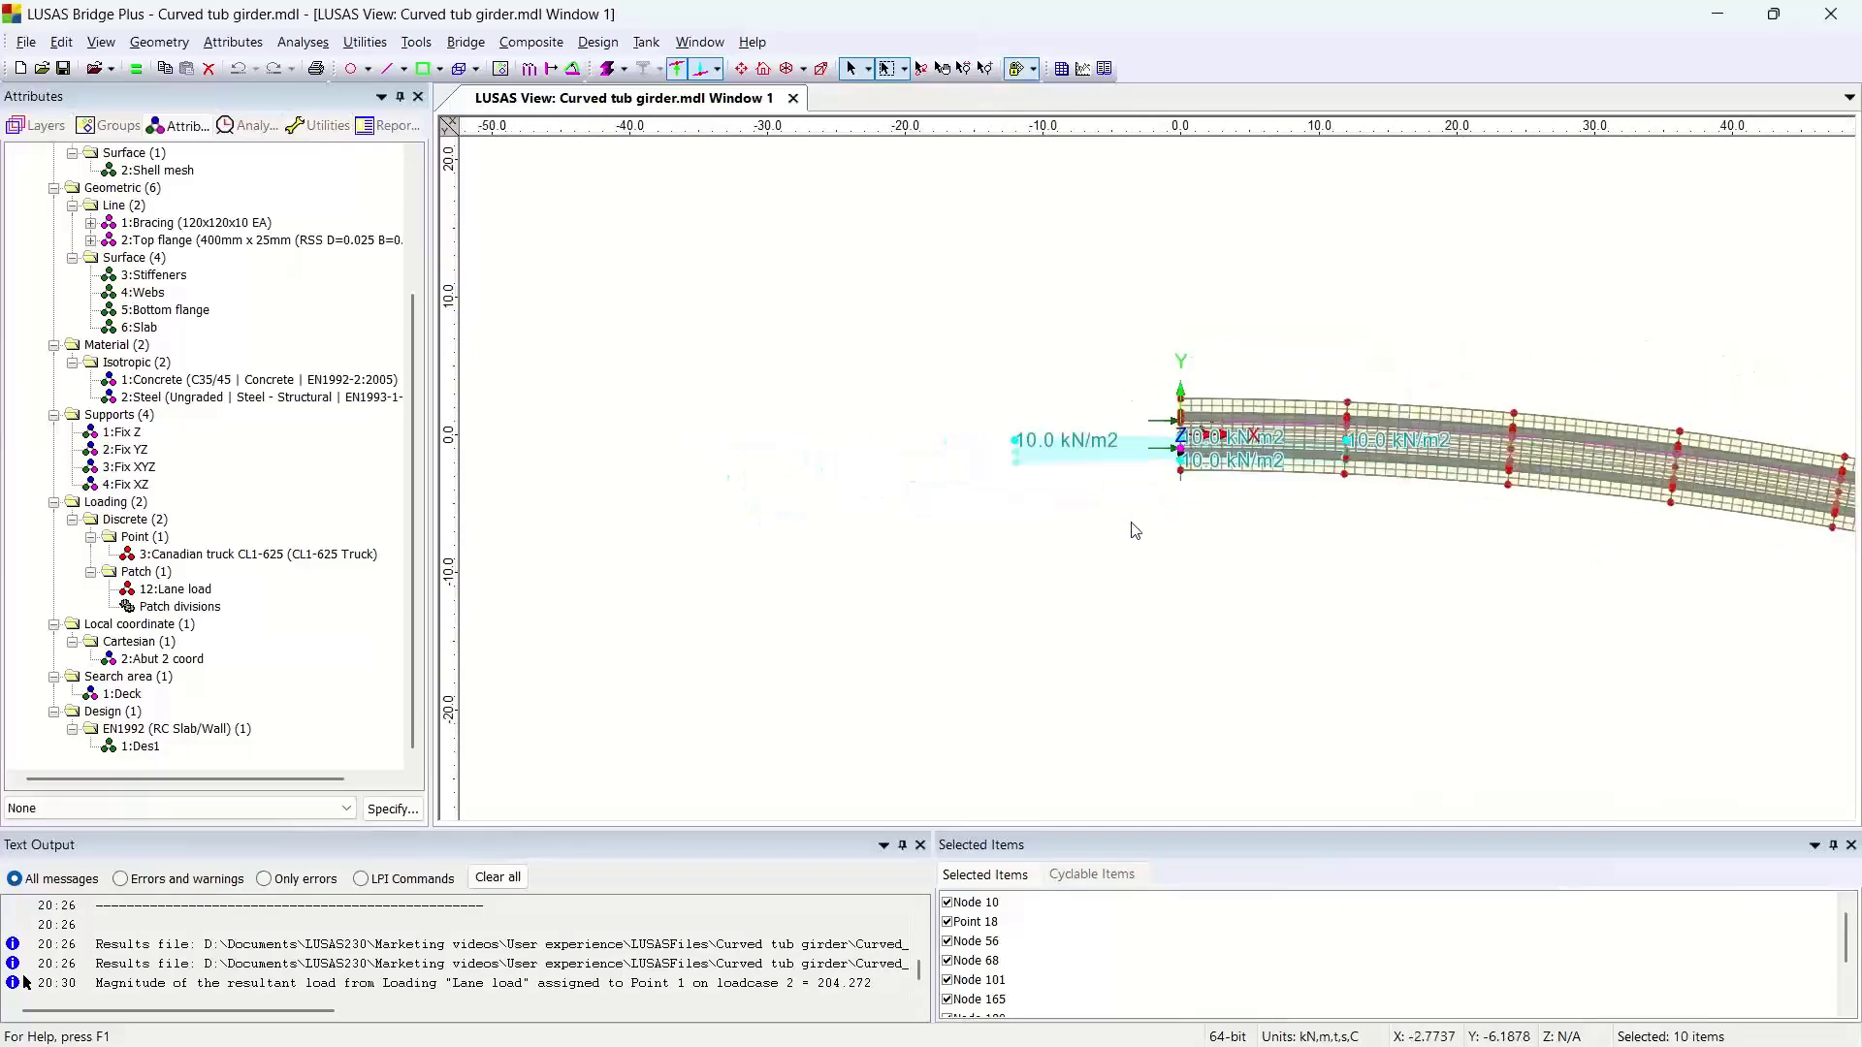
scroll(1136, 528, "down", 2)
scroll(1201, 432, "down", 1)
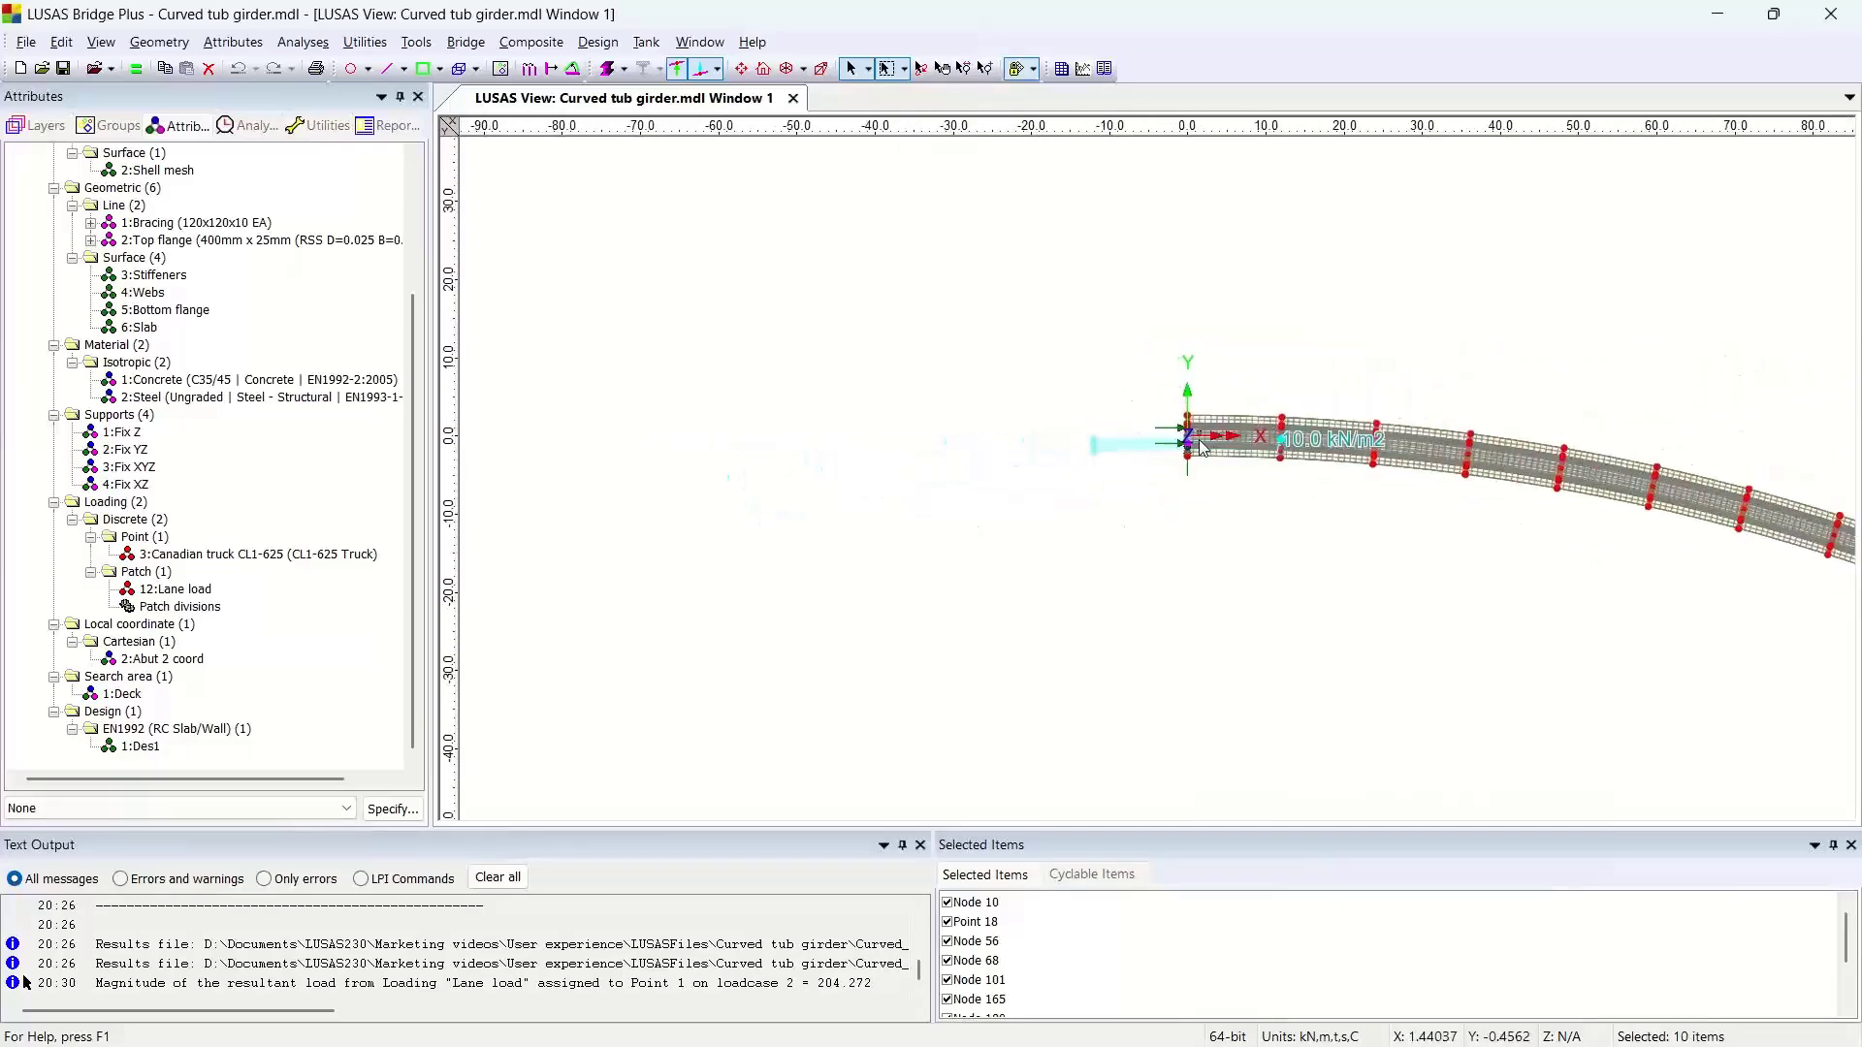
scroll(1201, 444, "up", 7)
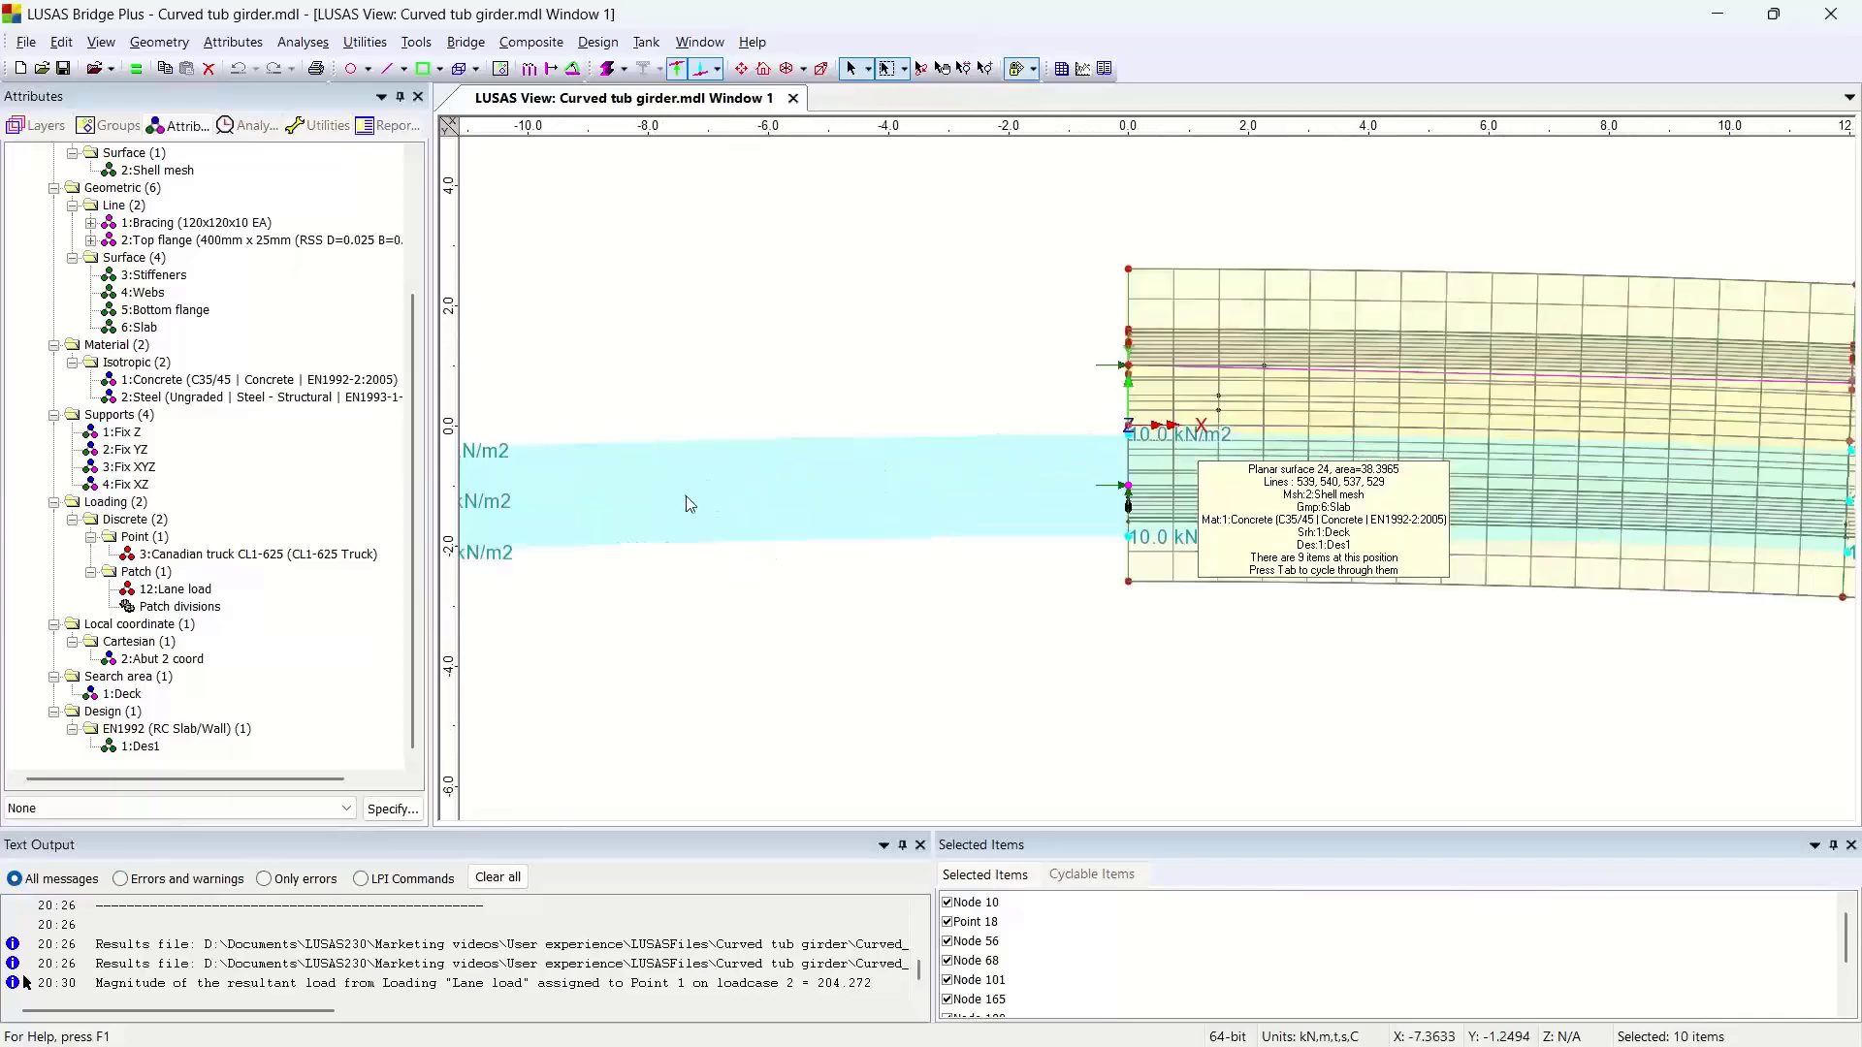
left_click(763, 68)
left_click(770, 417)
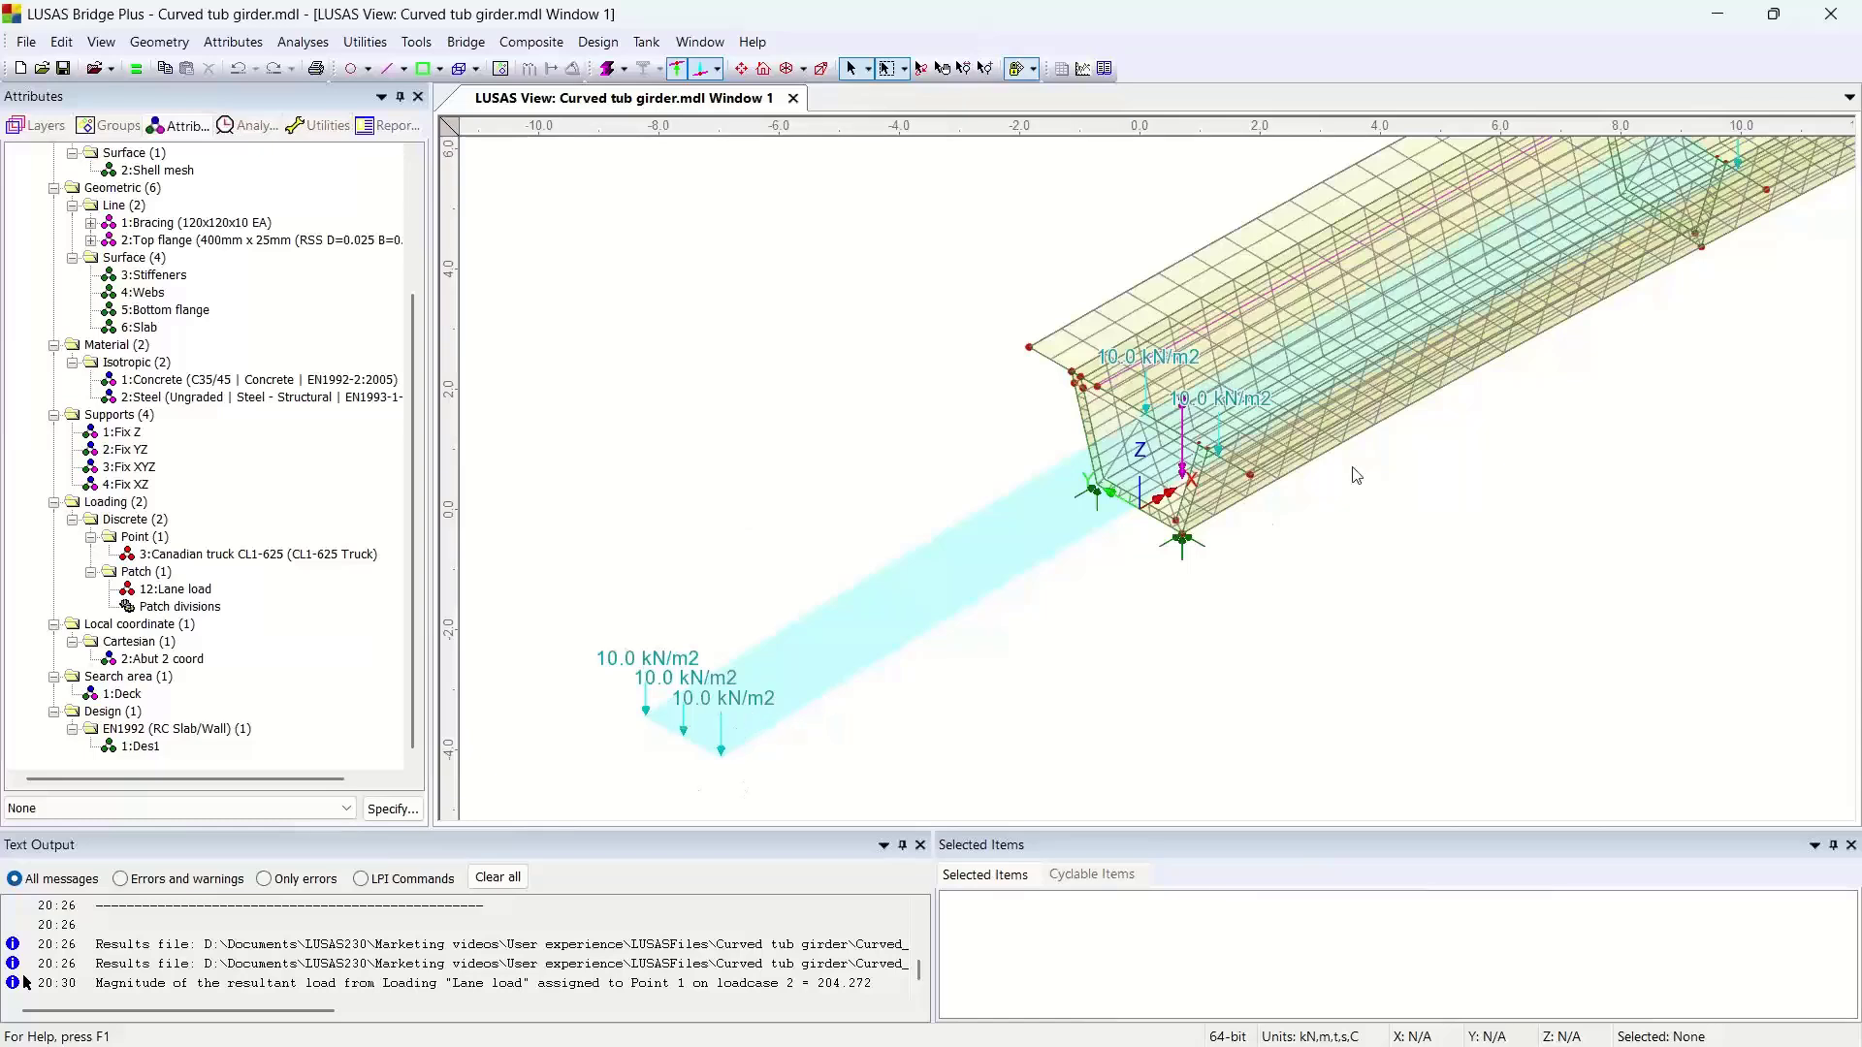
Switch the lane load's visualisation to effect on model to show which part of the patch acts on the deck.
left_click(719, 70)
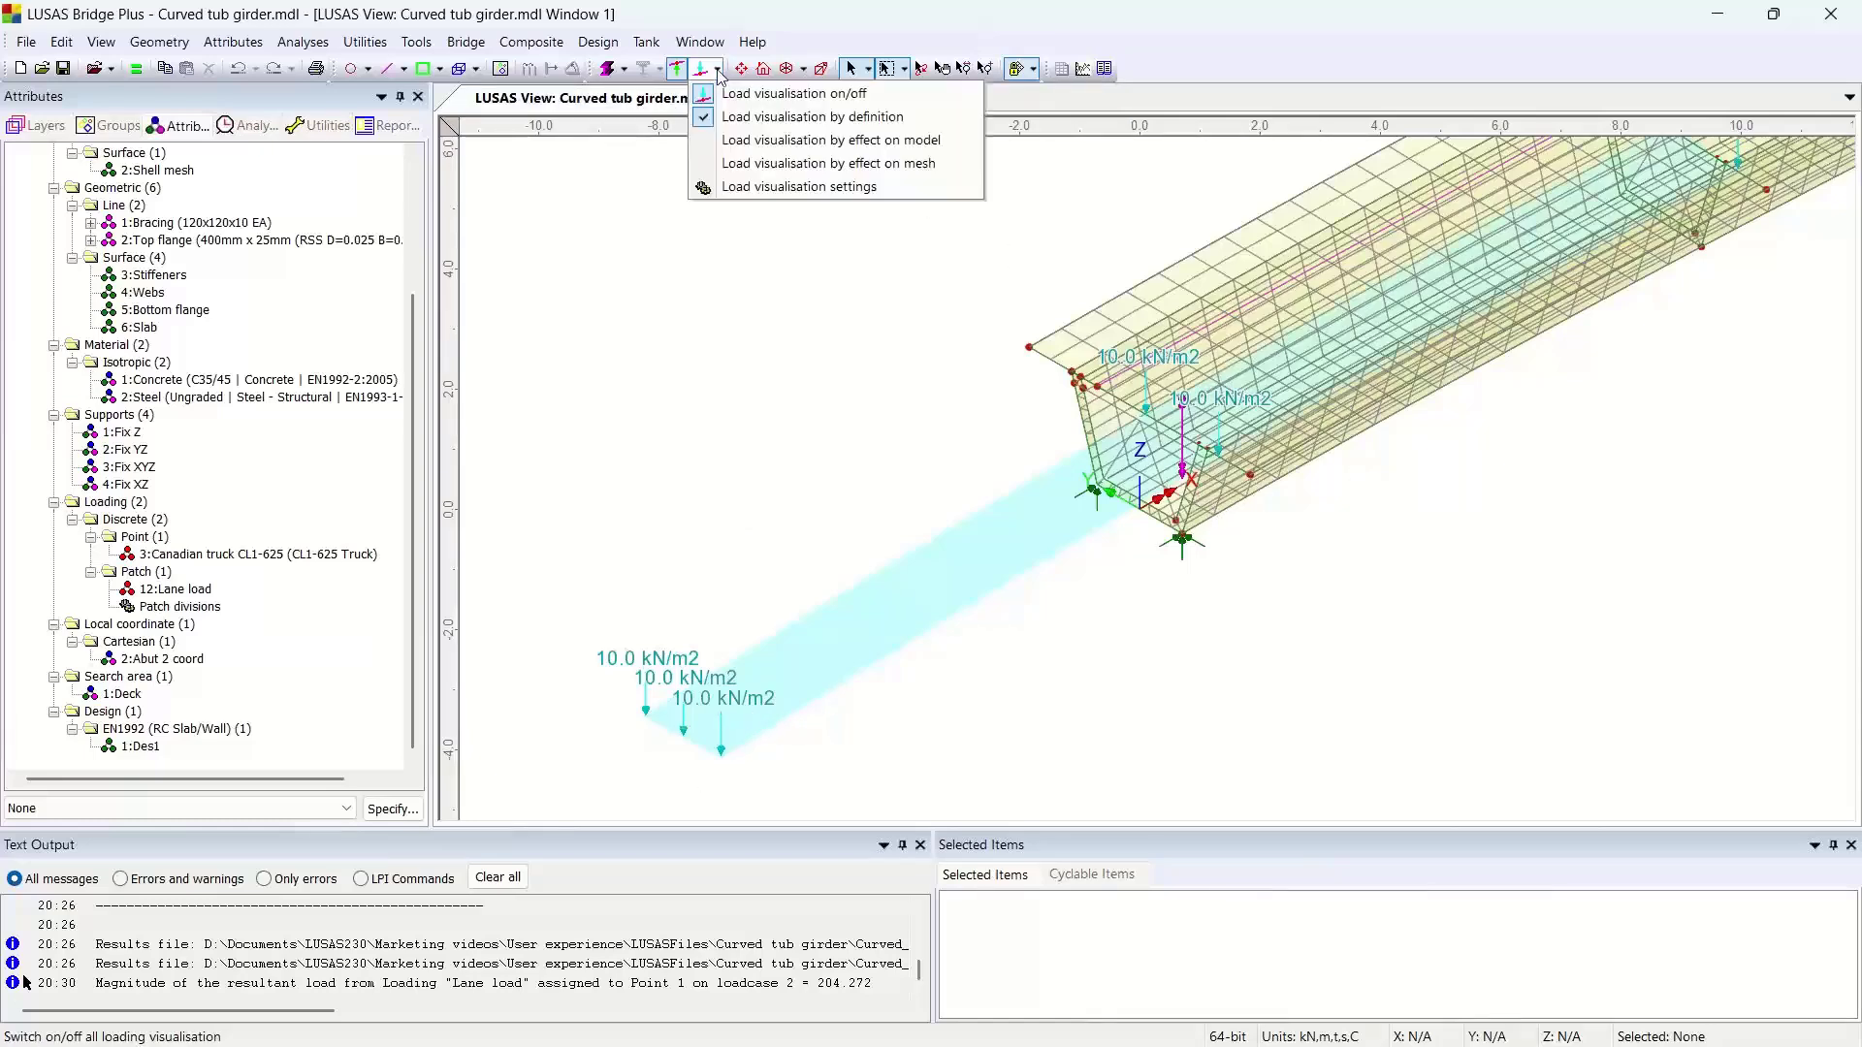
left_click(814, 145)
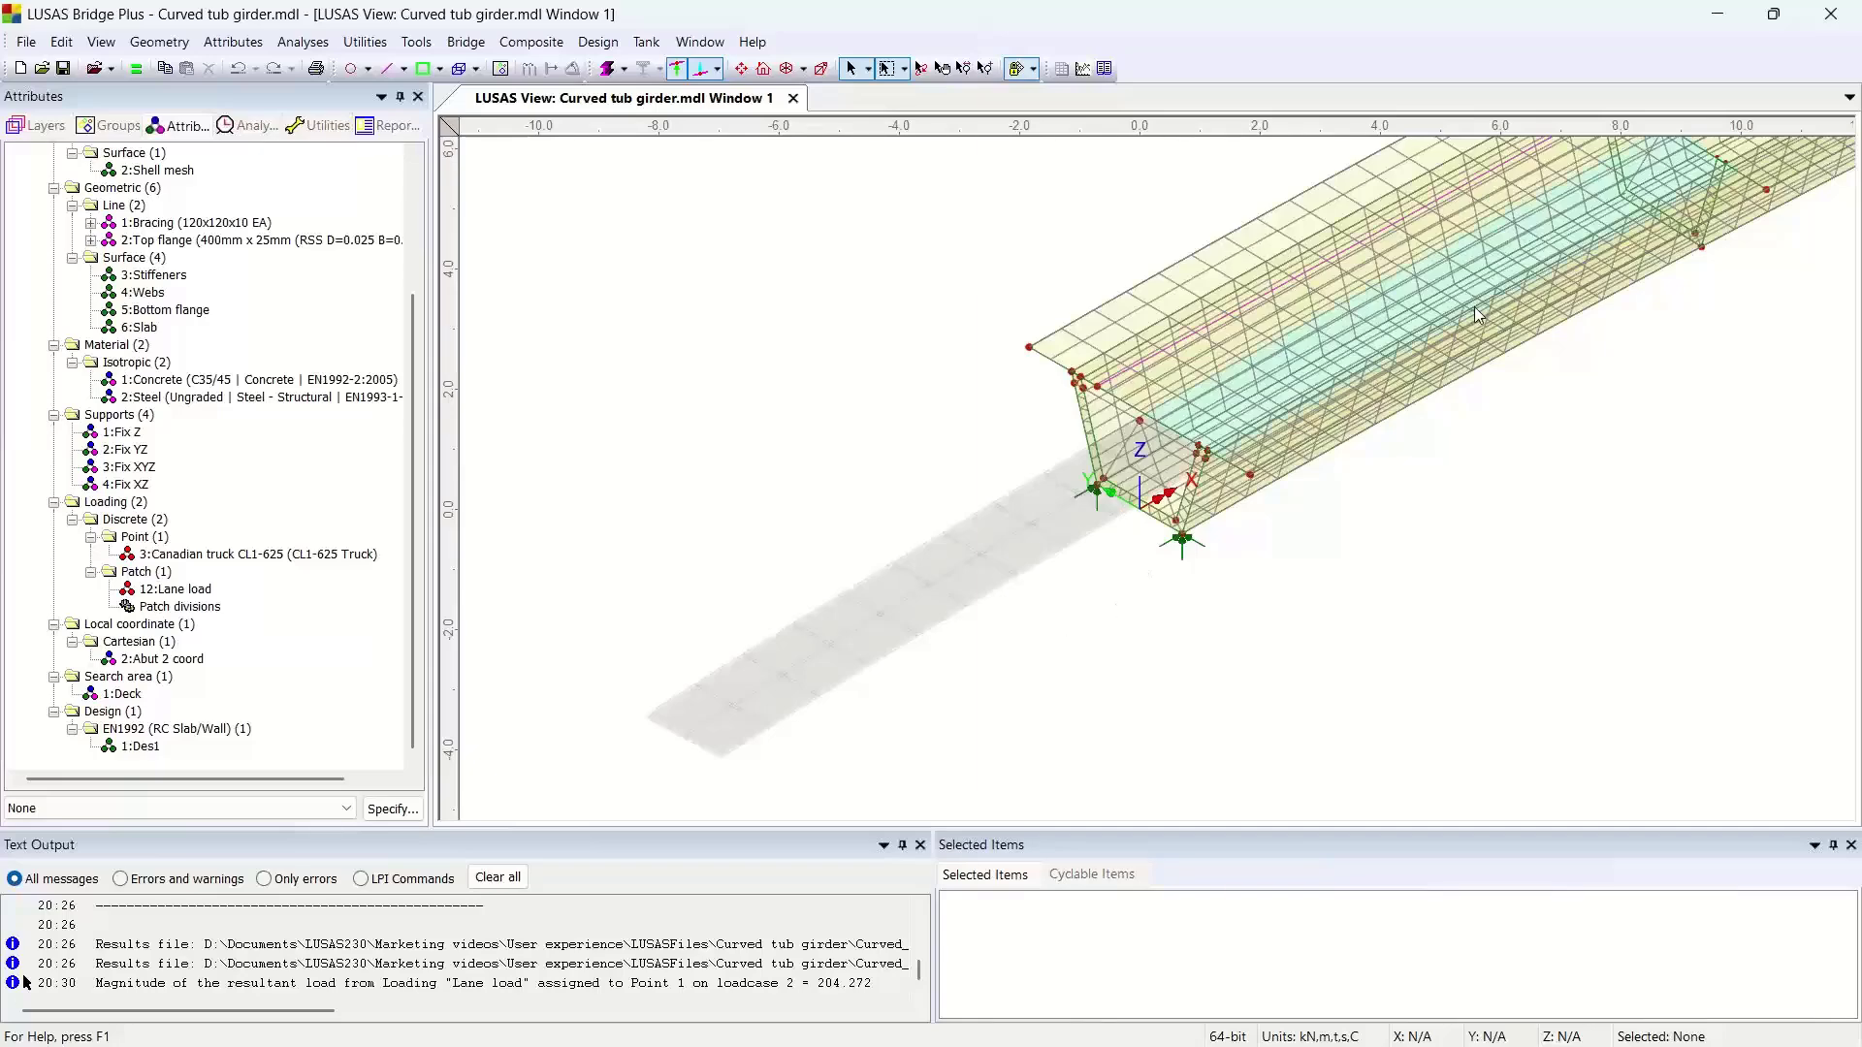
middle_click_drag(1479, 312, 1091, 526)
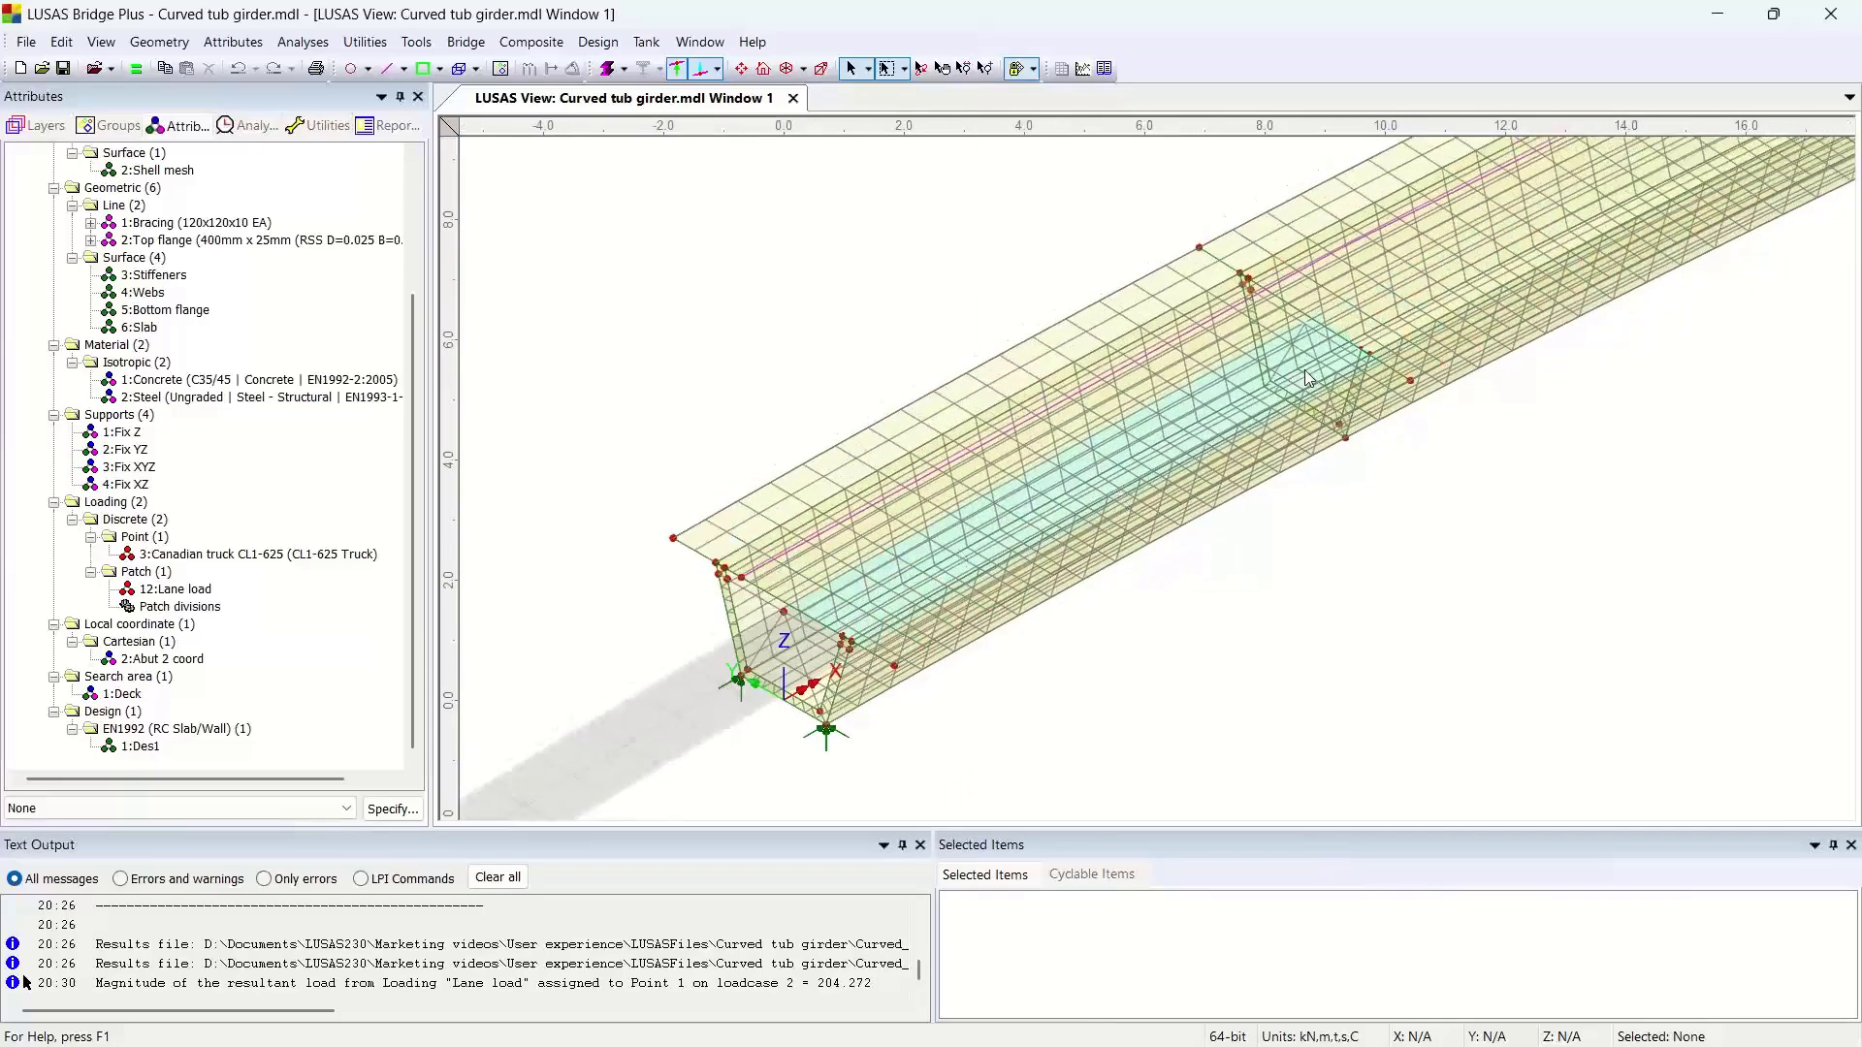
Hide the Mesh layer so the lane load patch's divisions can be examined on the deck.
left_click(44, 126)
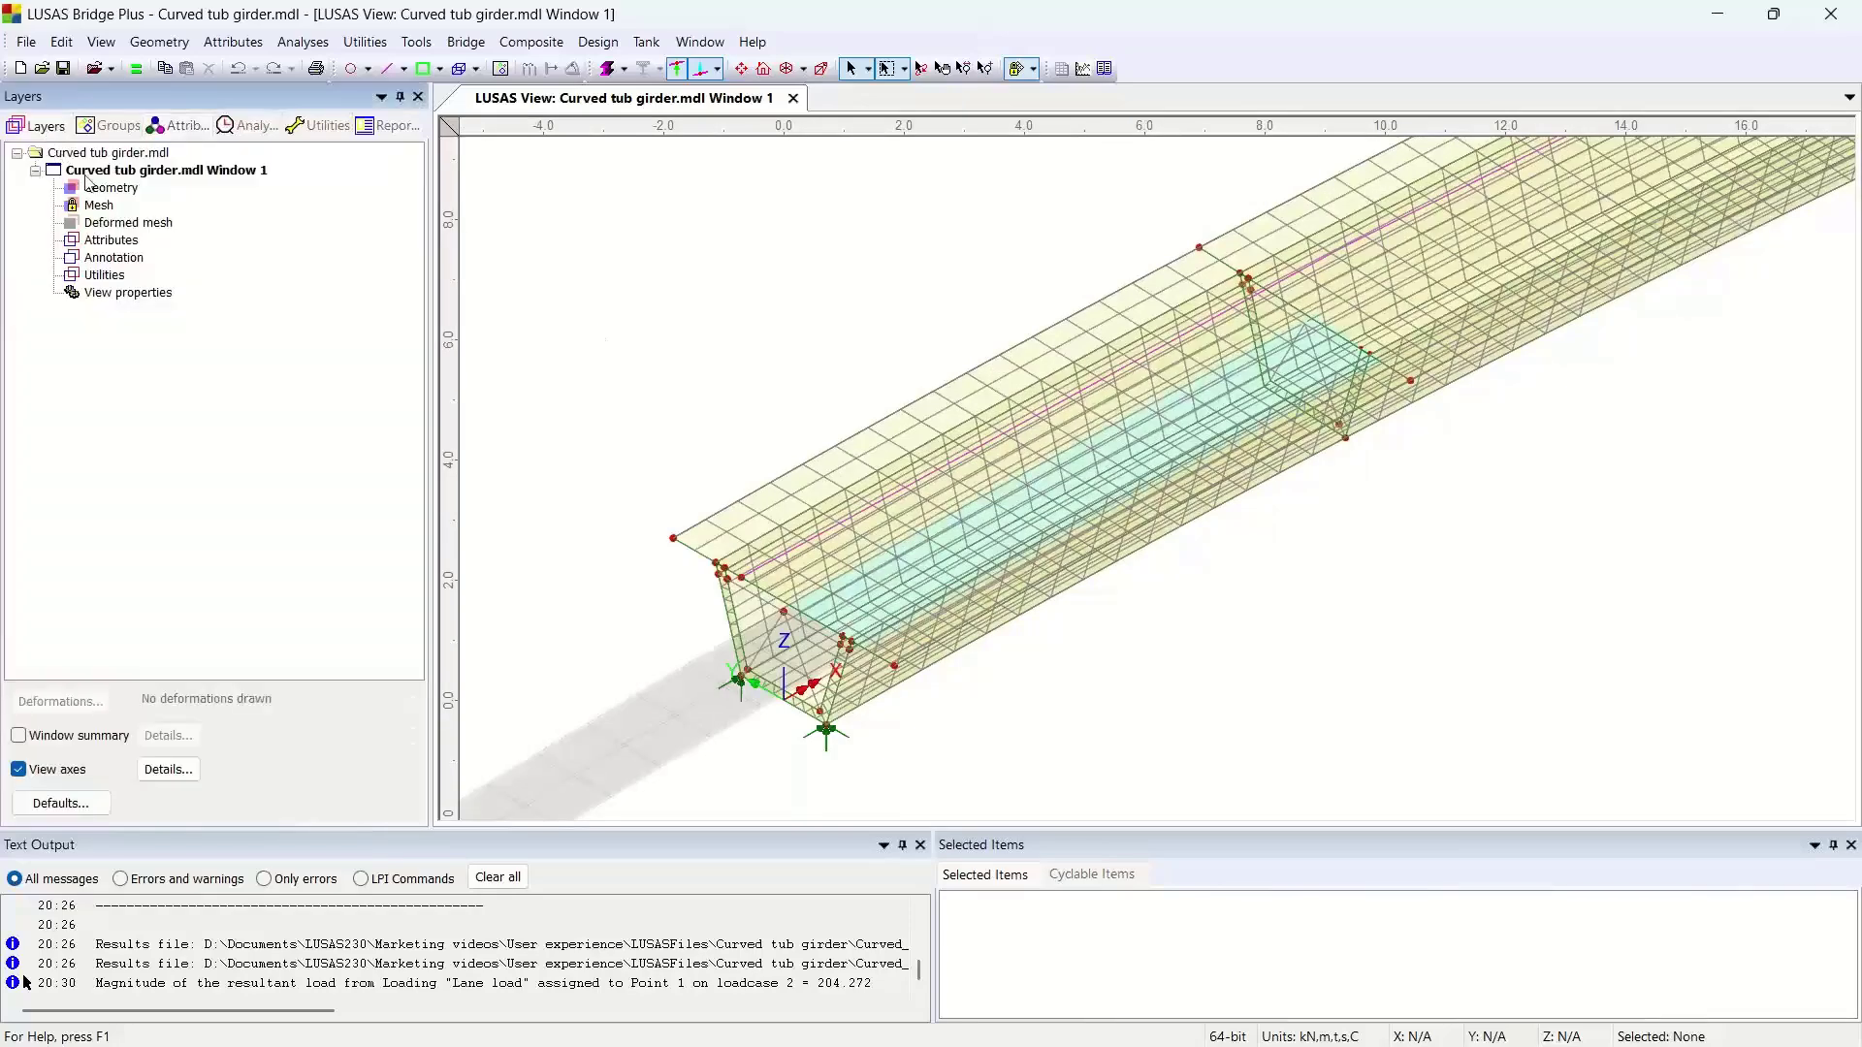
right_click(101, 206)
left_click(173, 218)
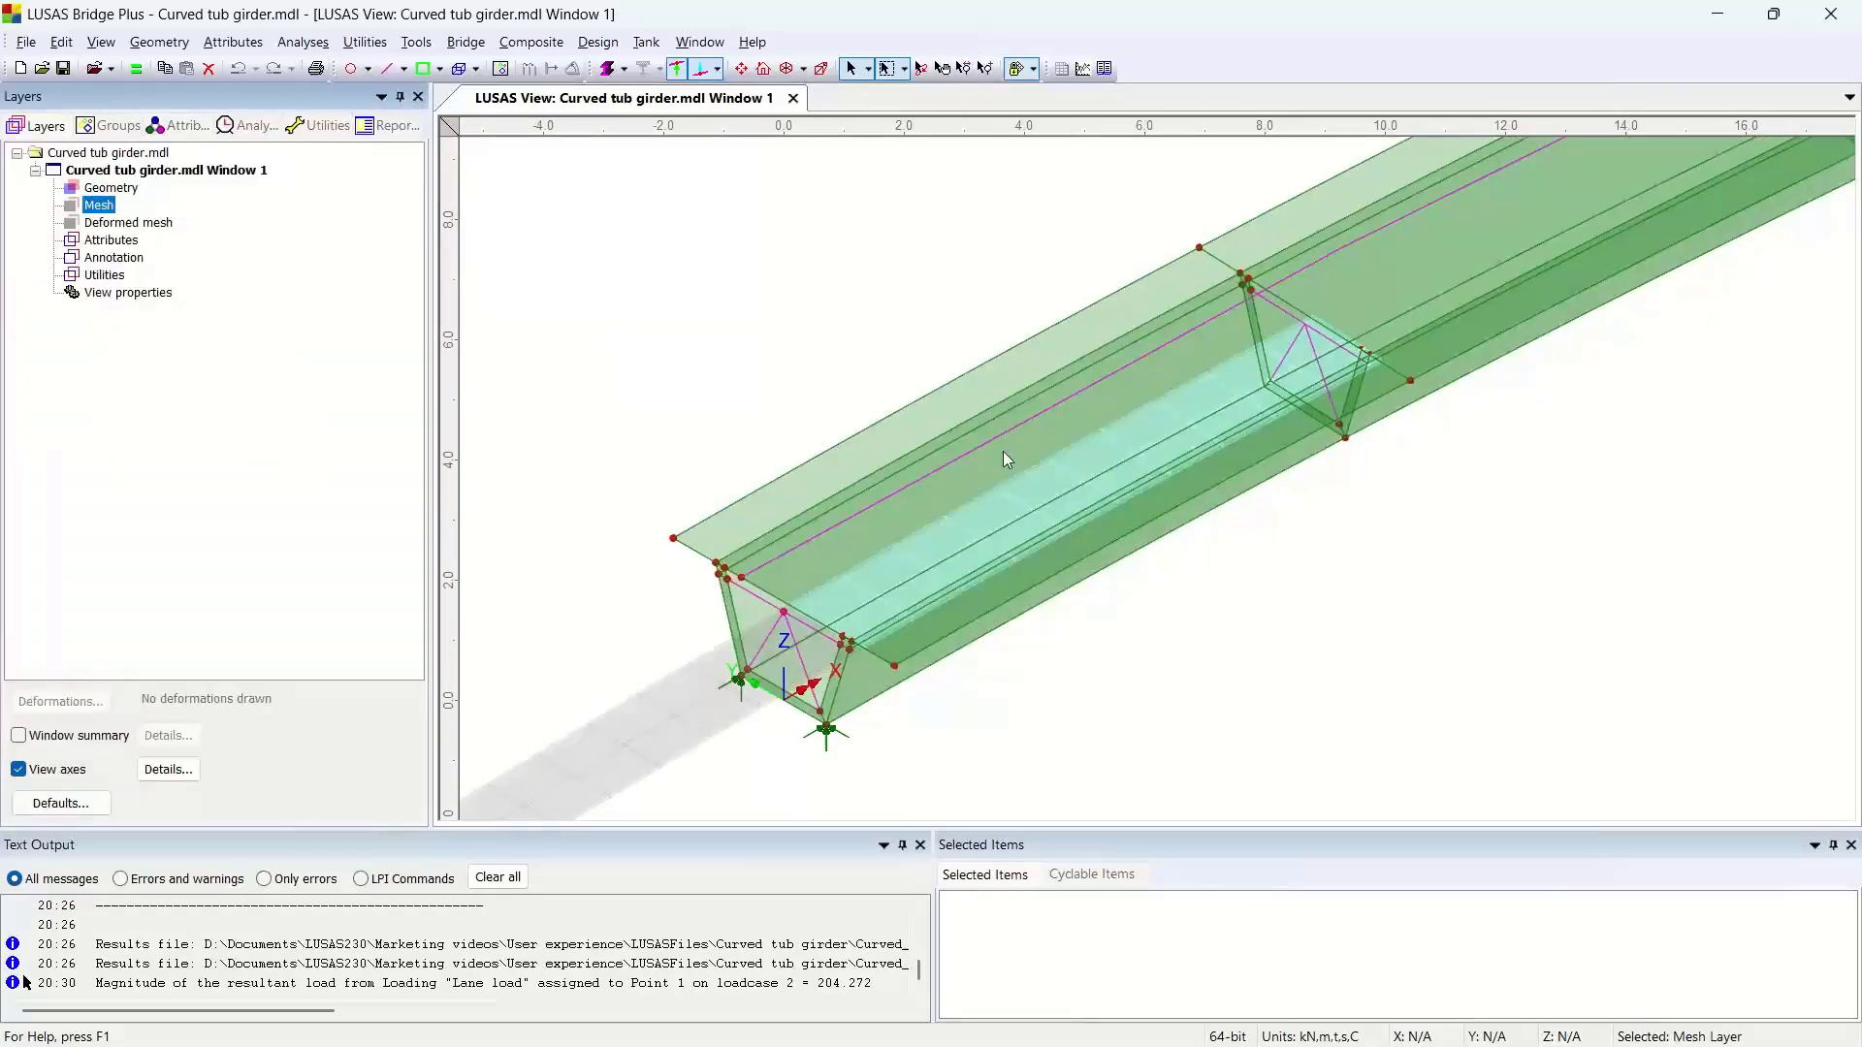
scroll(1274, 382, "up", 2)
scroll(1277, 388, "up", 1)
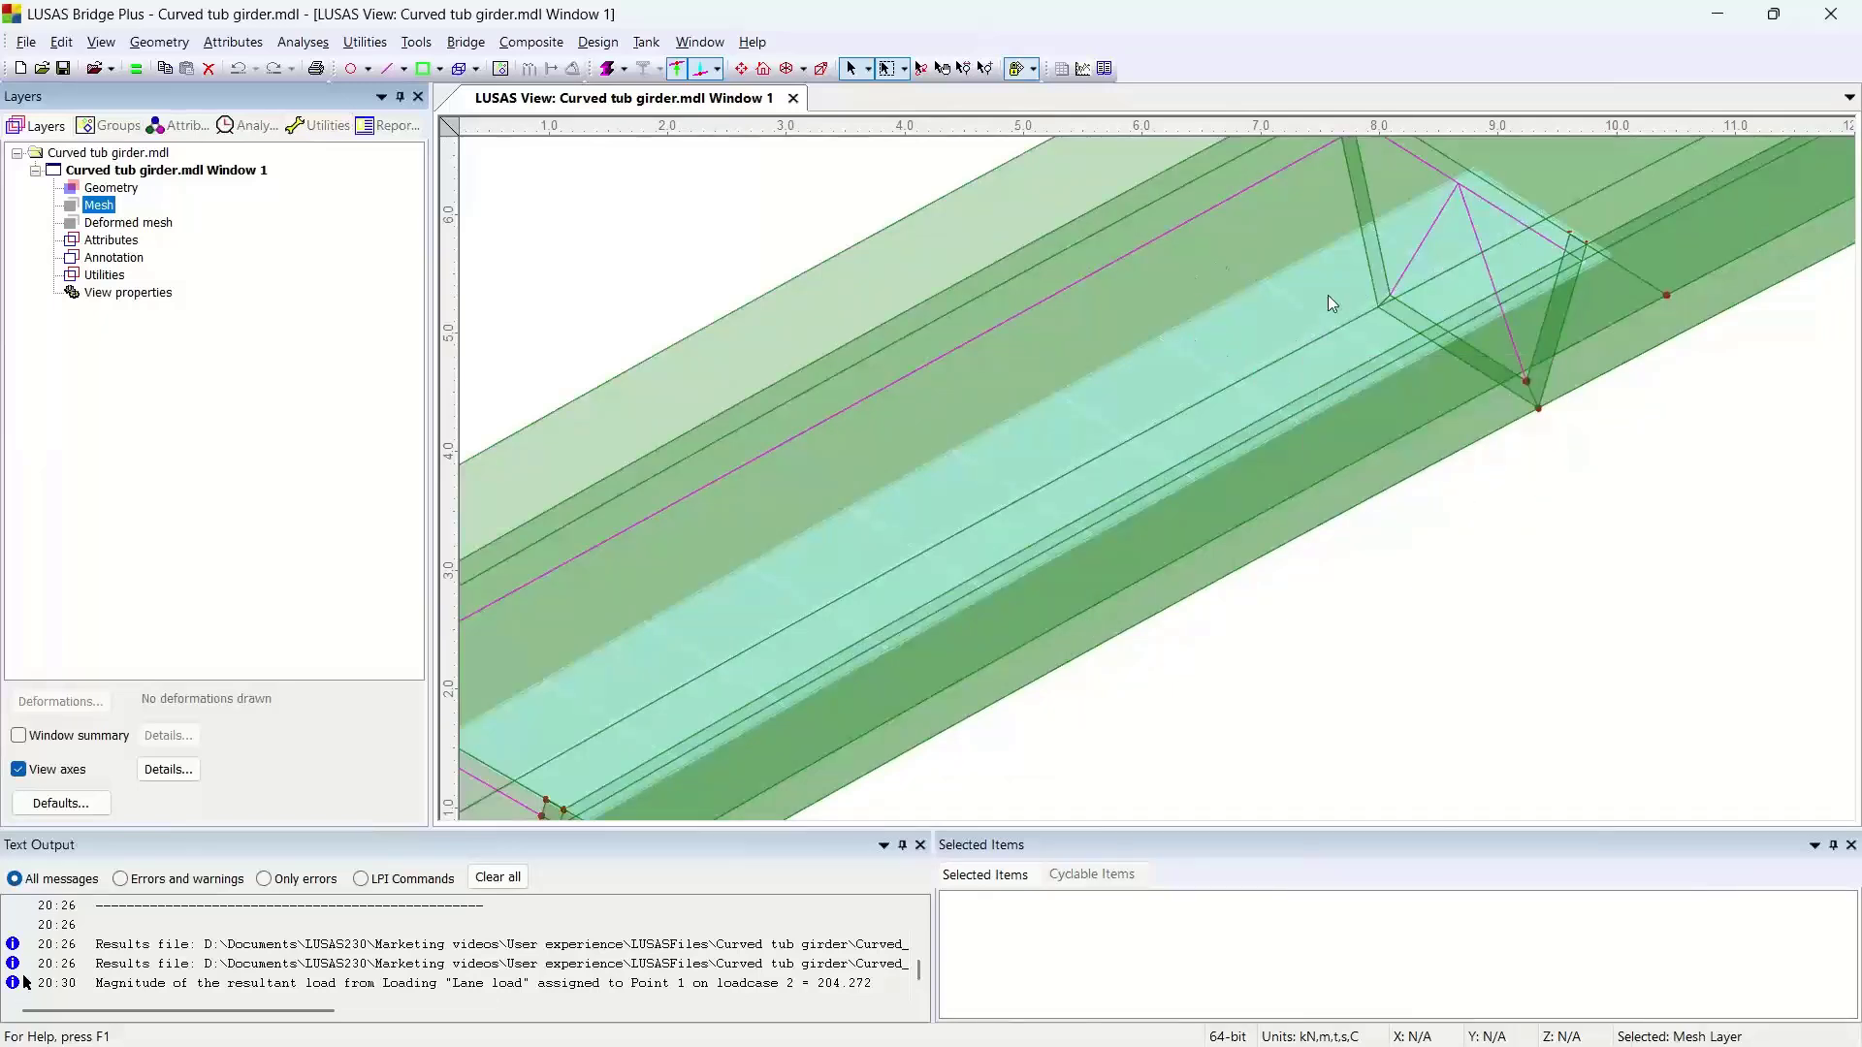
mouse_move(1253, 325)
Switch the lane load's visualisation to effect on mesh and examine the nodal loads along the deck.
left_click(717, 69)
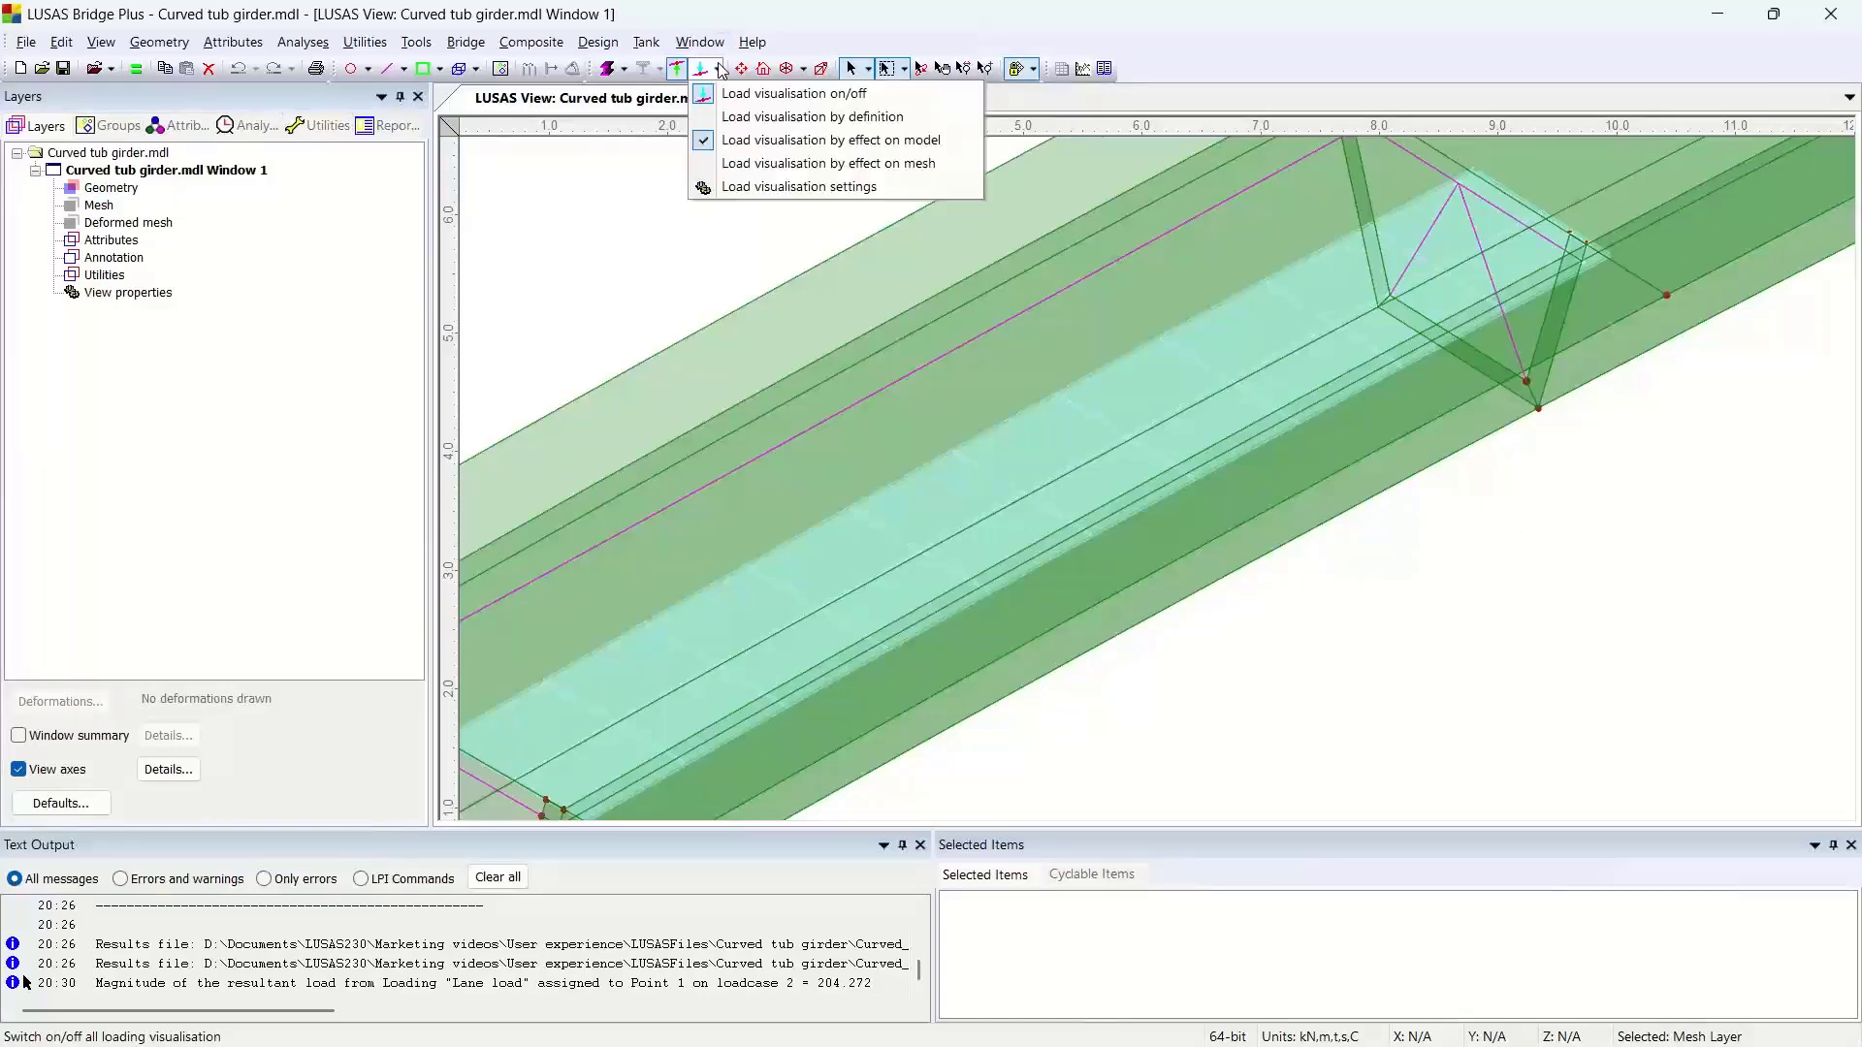
left_click(791, 165)
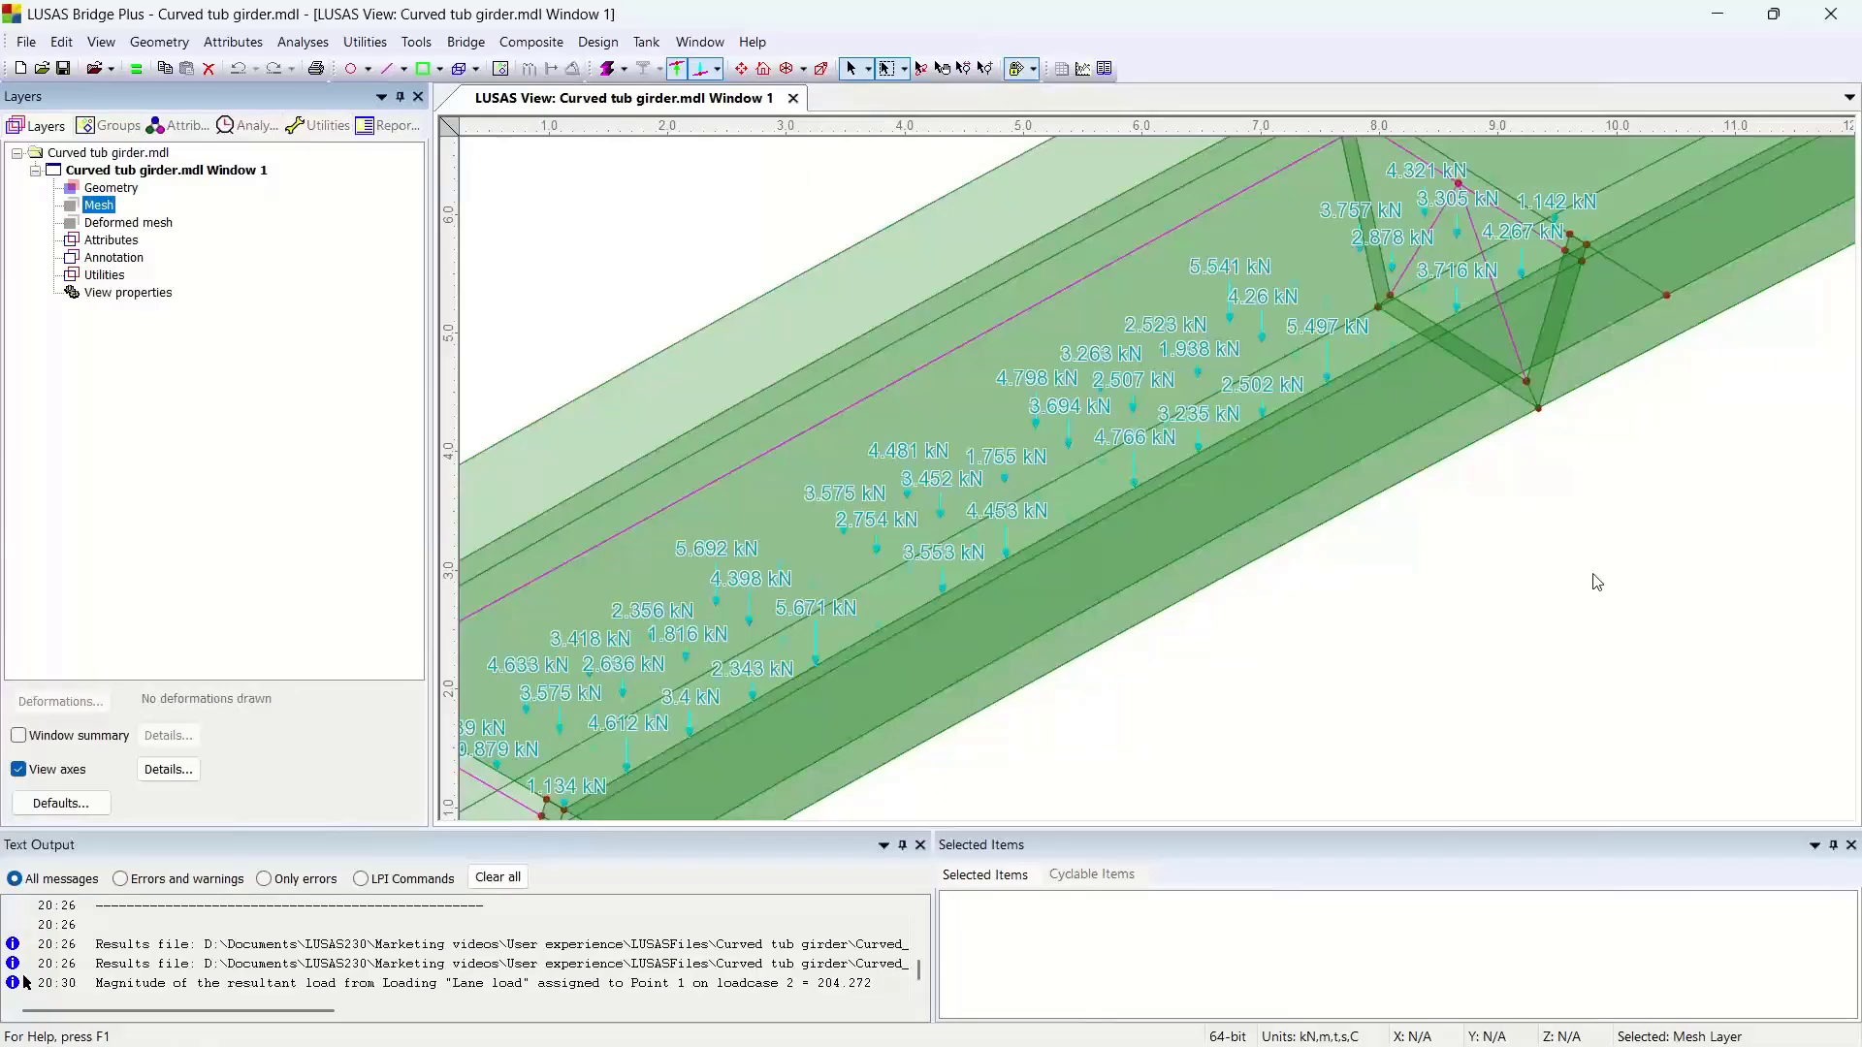
scroll(1348, 316, "up", 4)
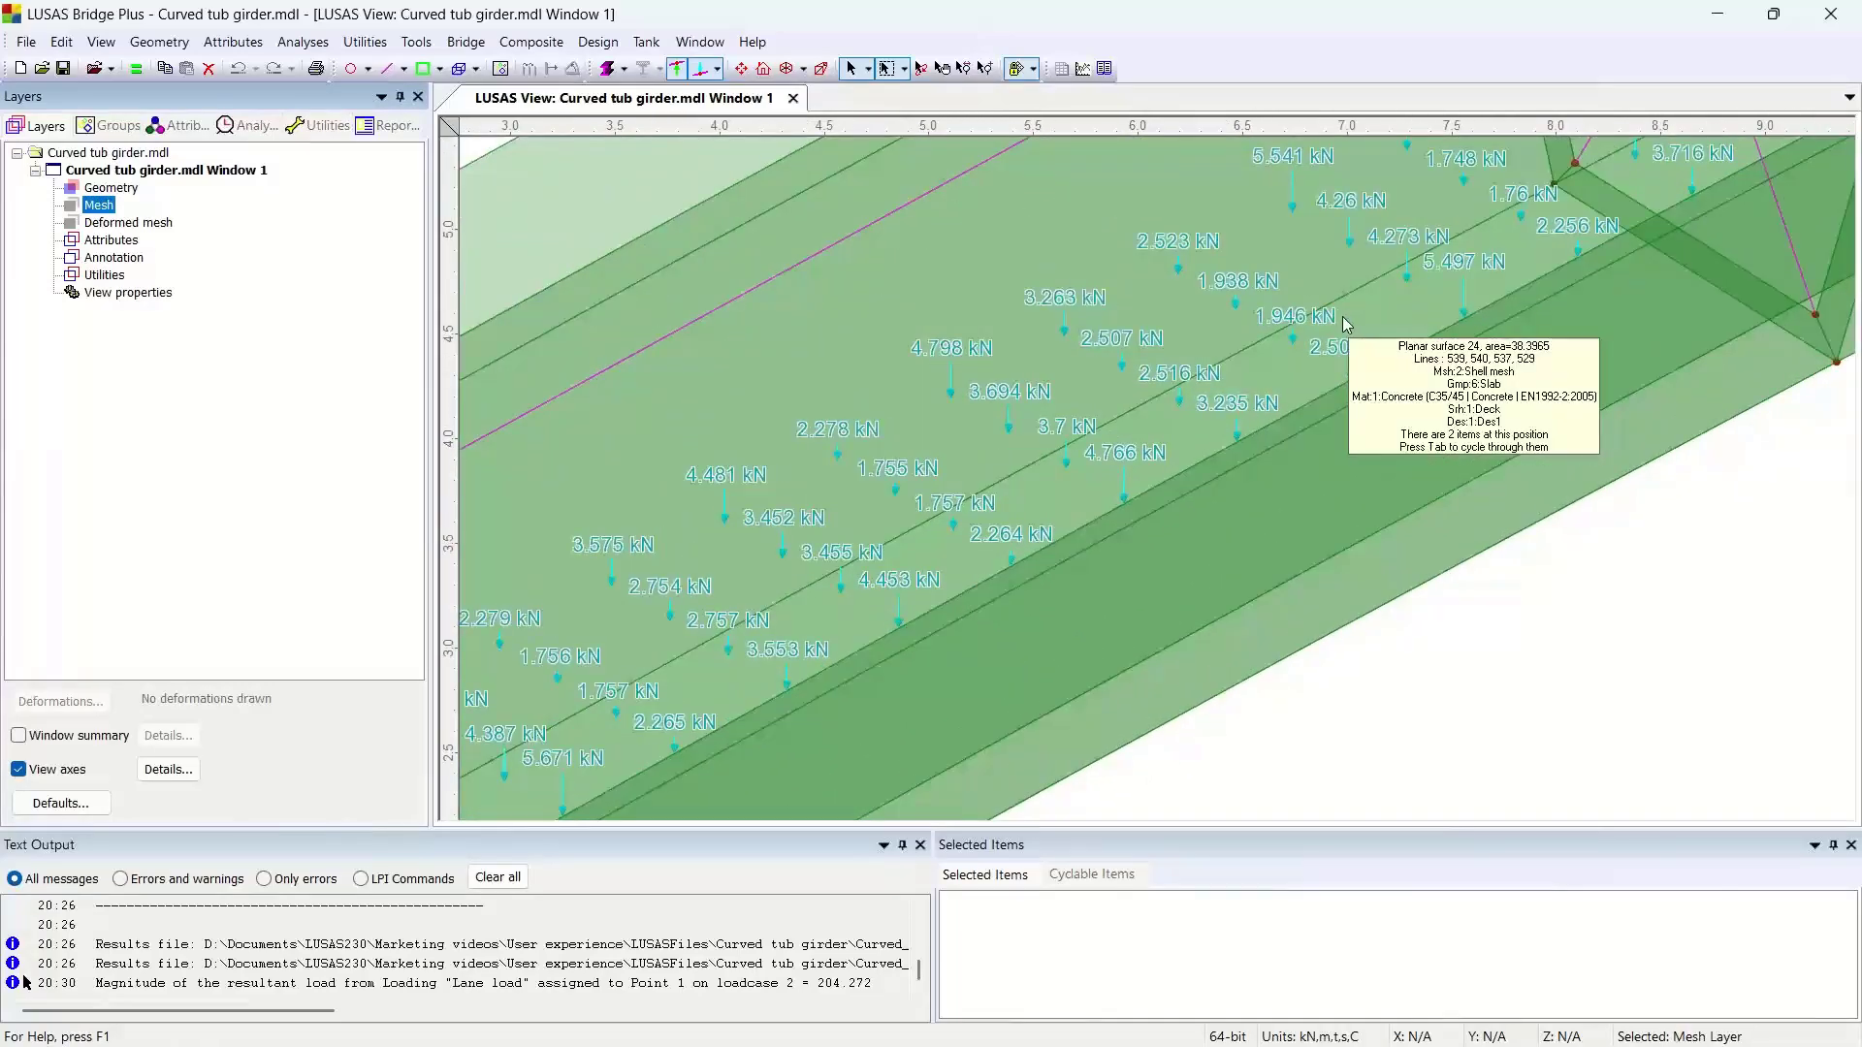
middle_click_drag(1450, 453, 1430, 470)
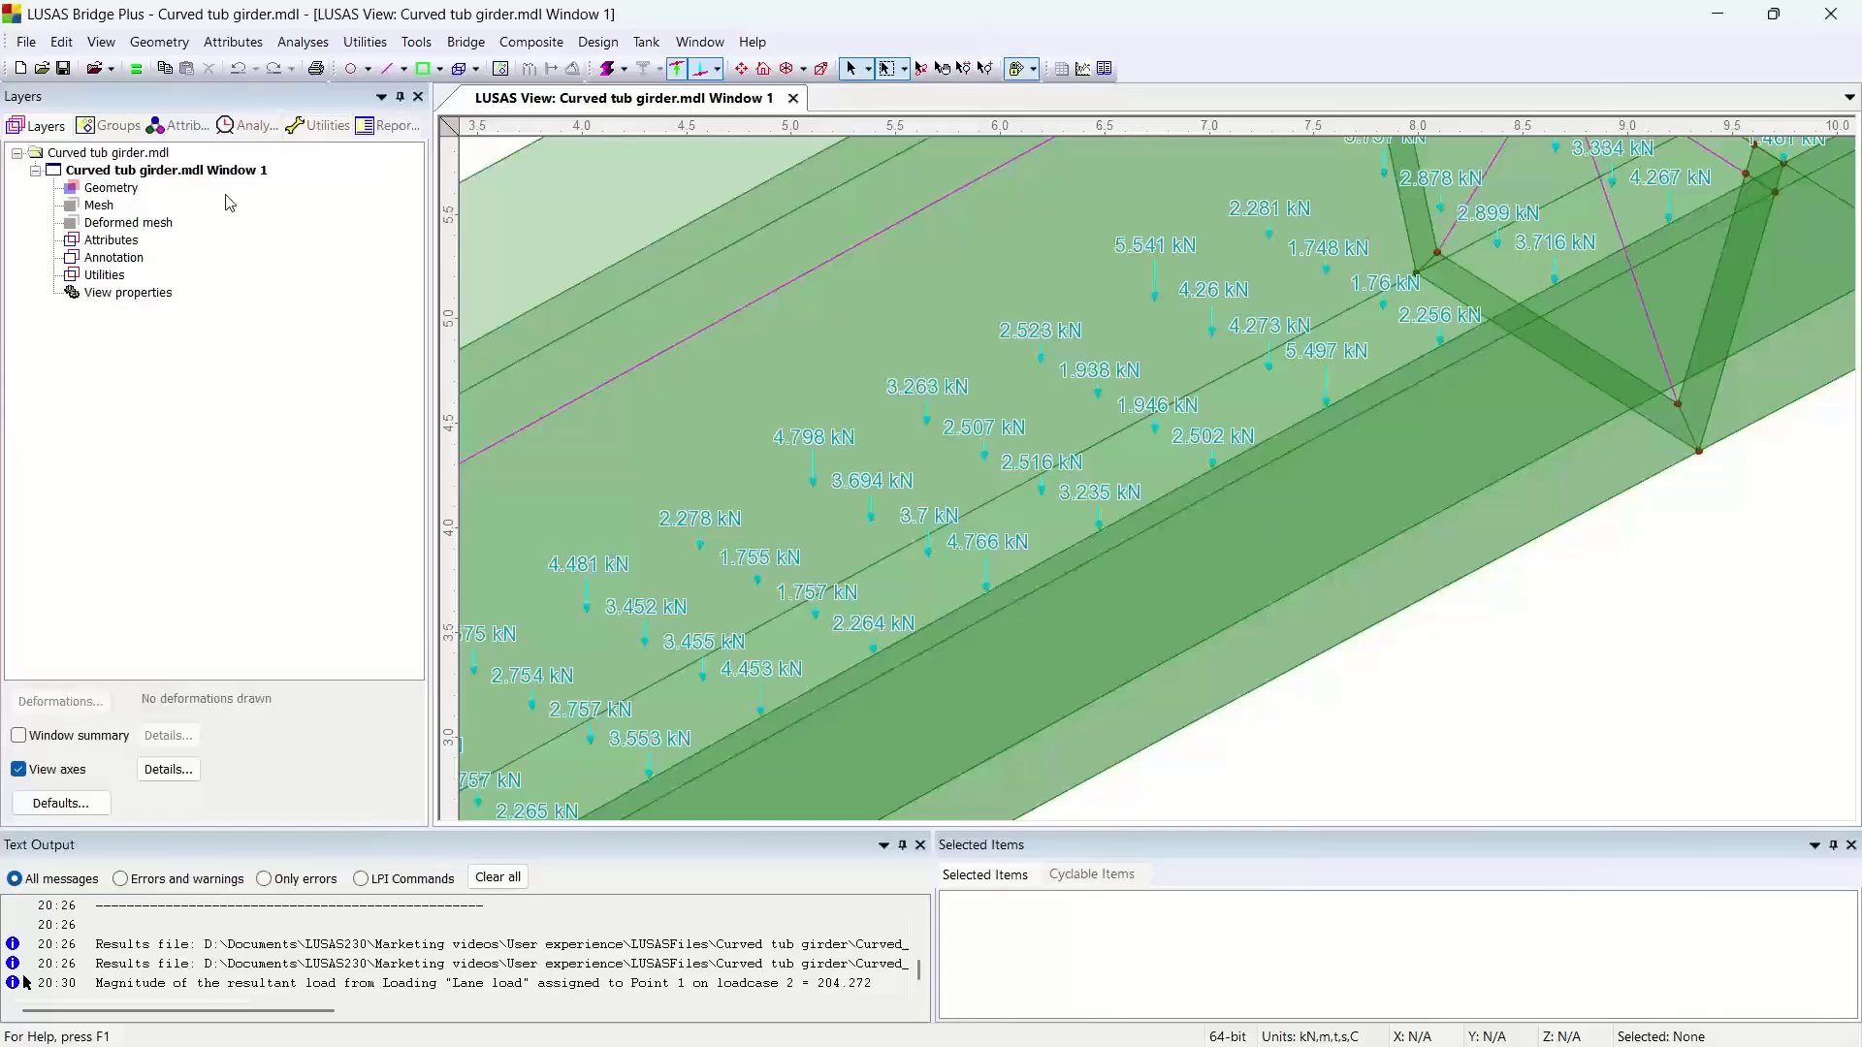
Set the default patch divisions to 50 loads along patch X and return to the analyses tree.
left_click(186, 130)
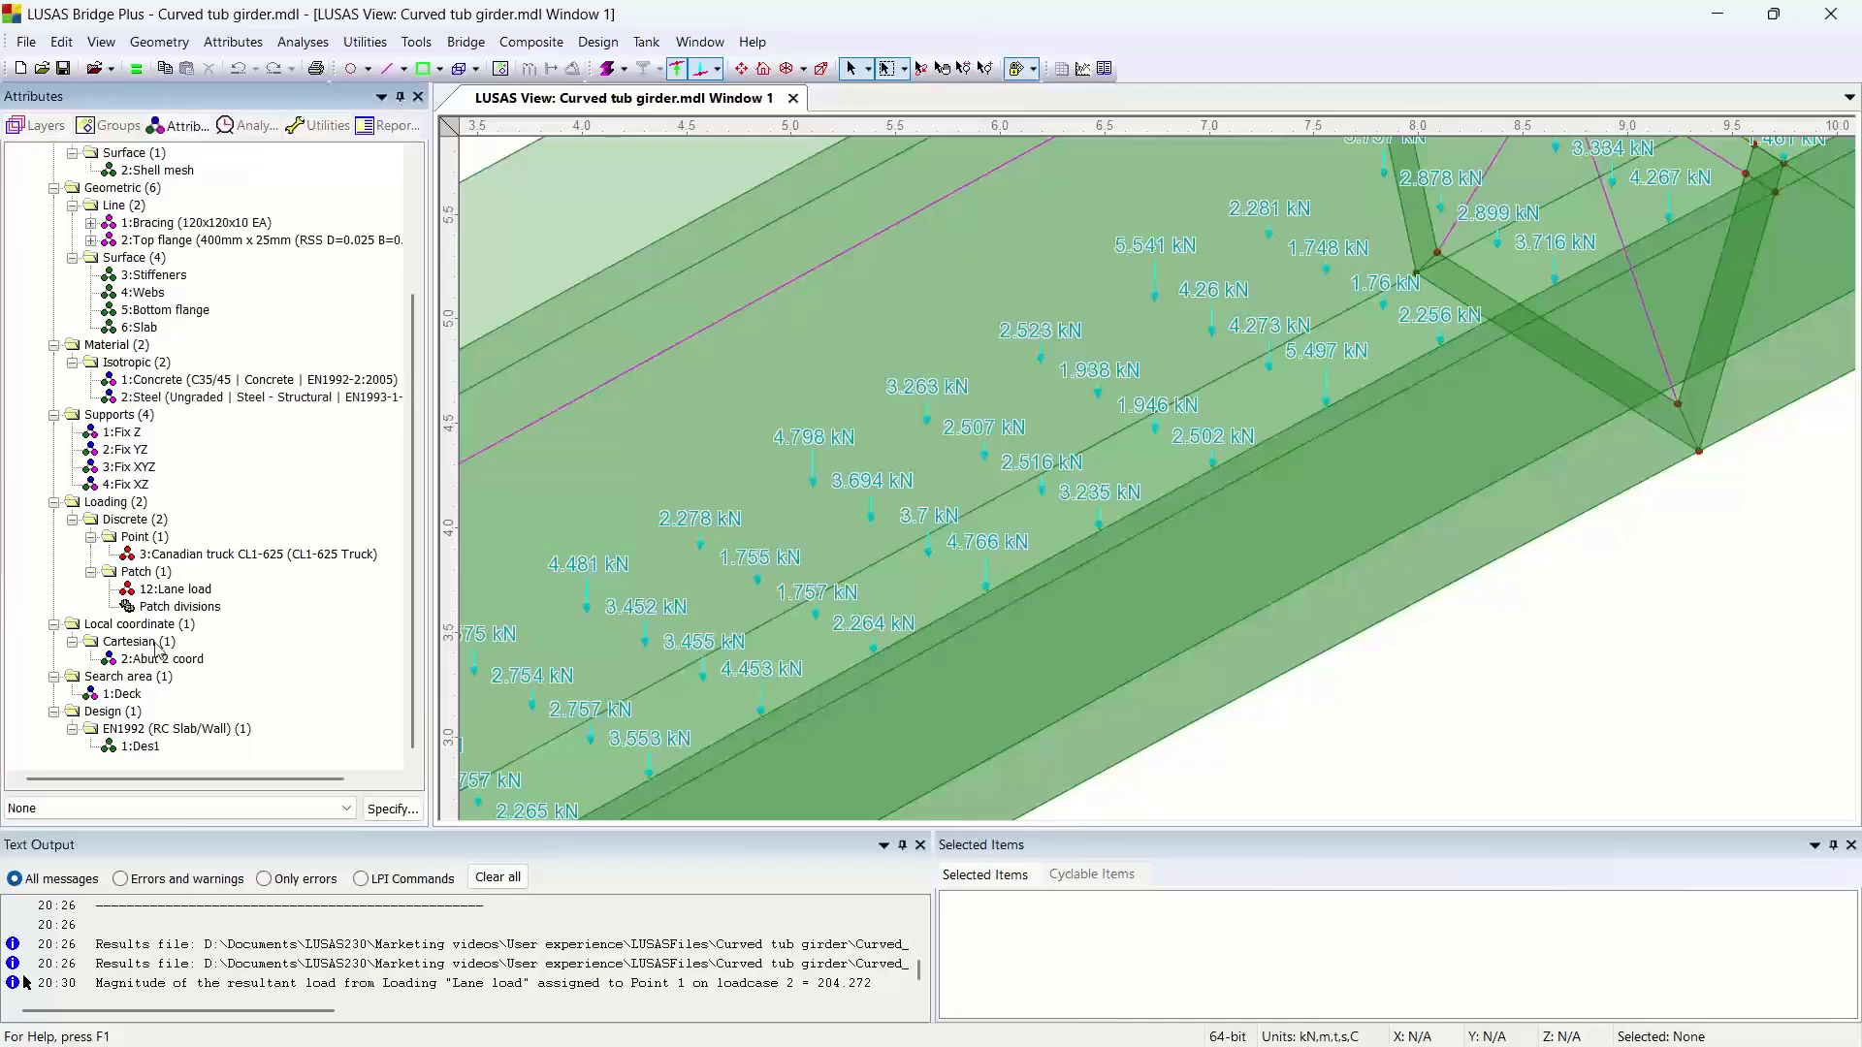
double_click(144, 607)
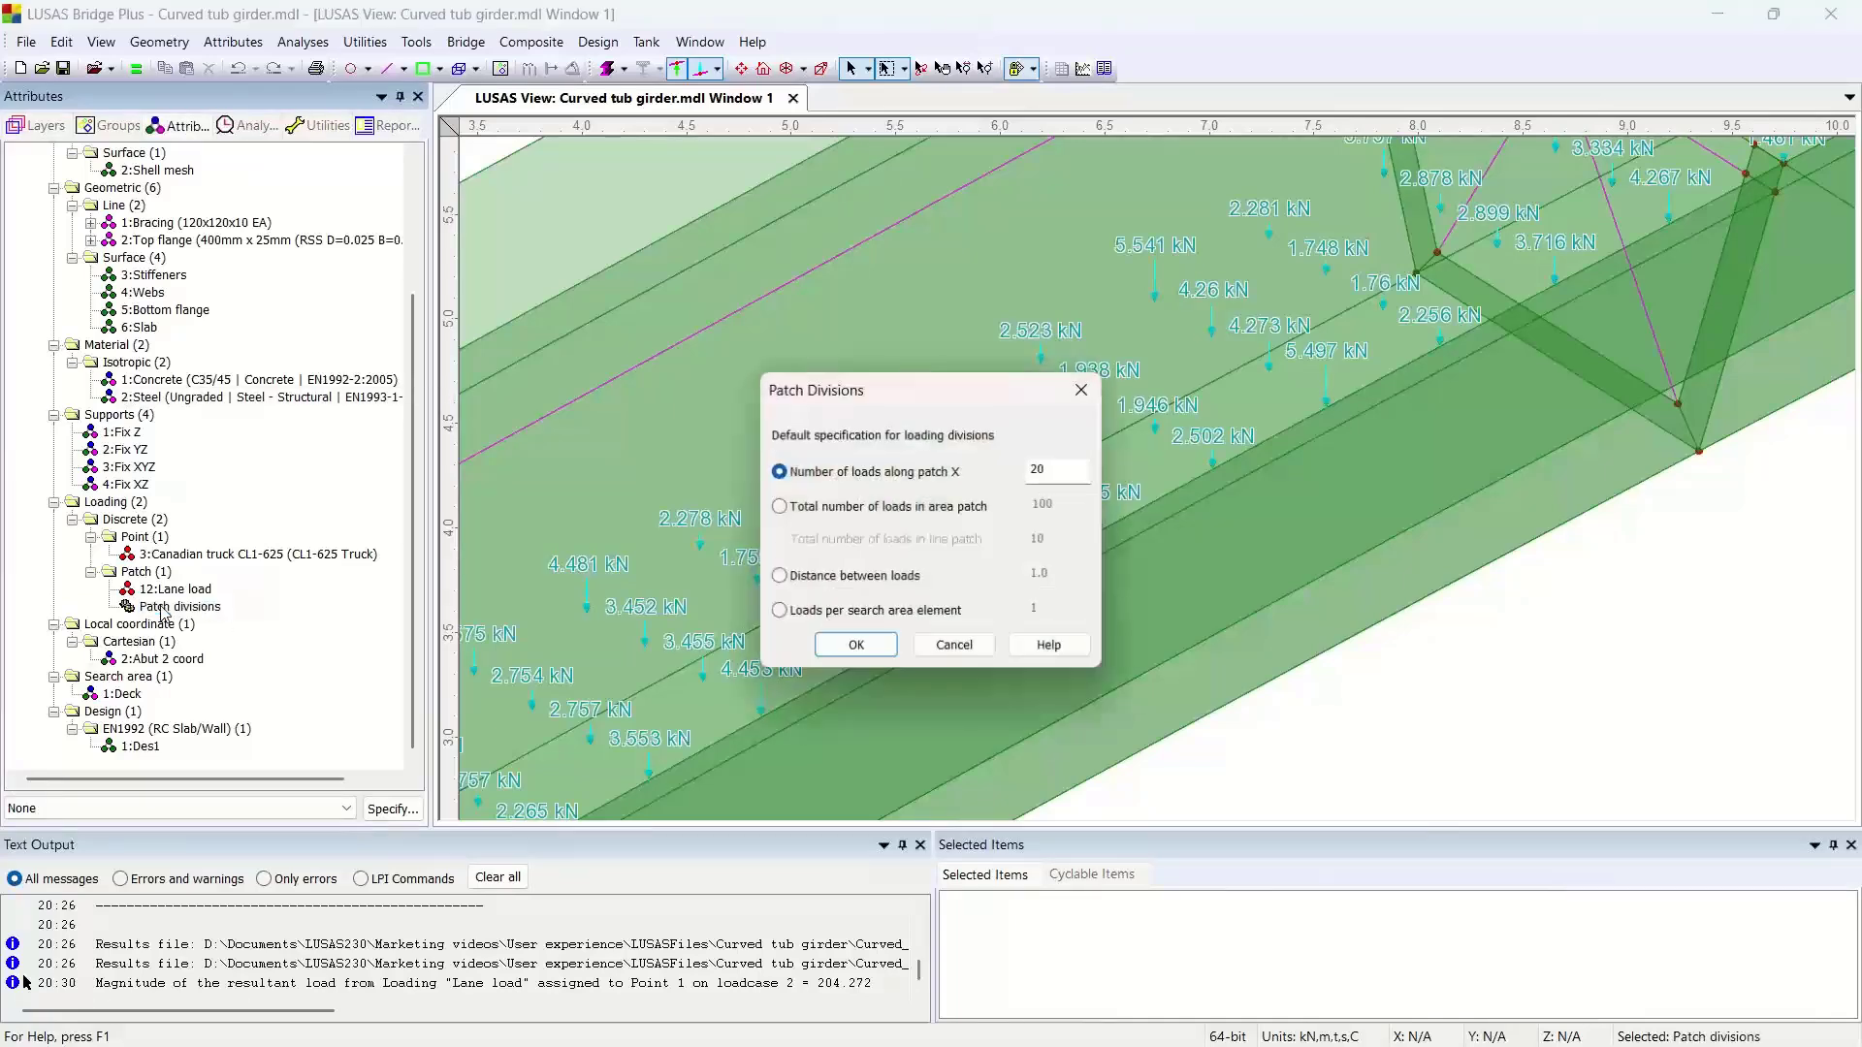
double_click(1057, 471)
type("50")
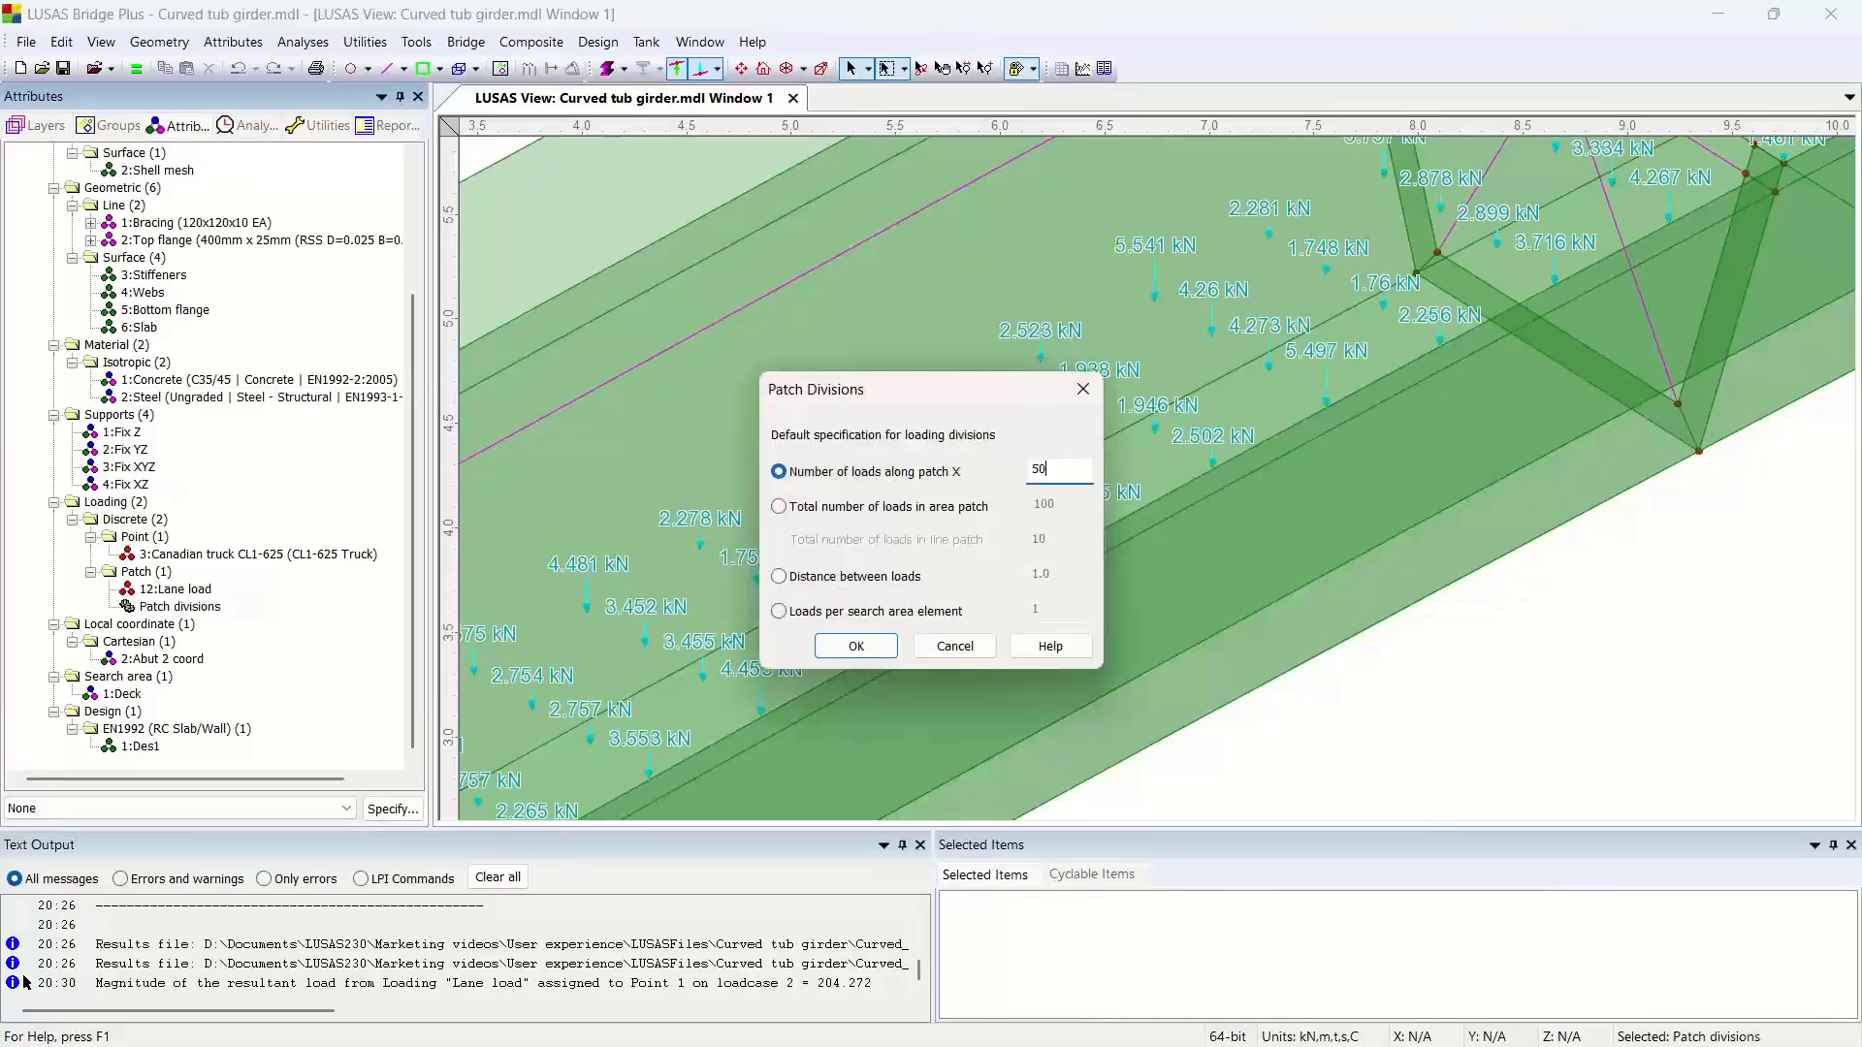
left_click(857, 645)
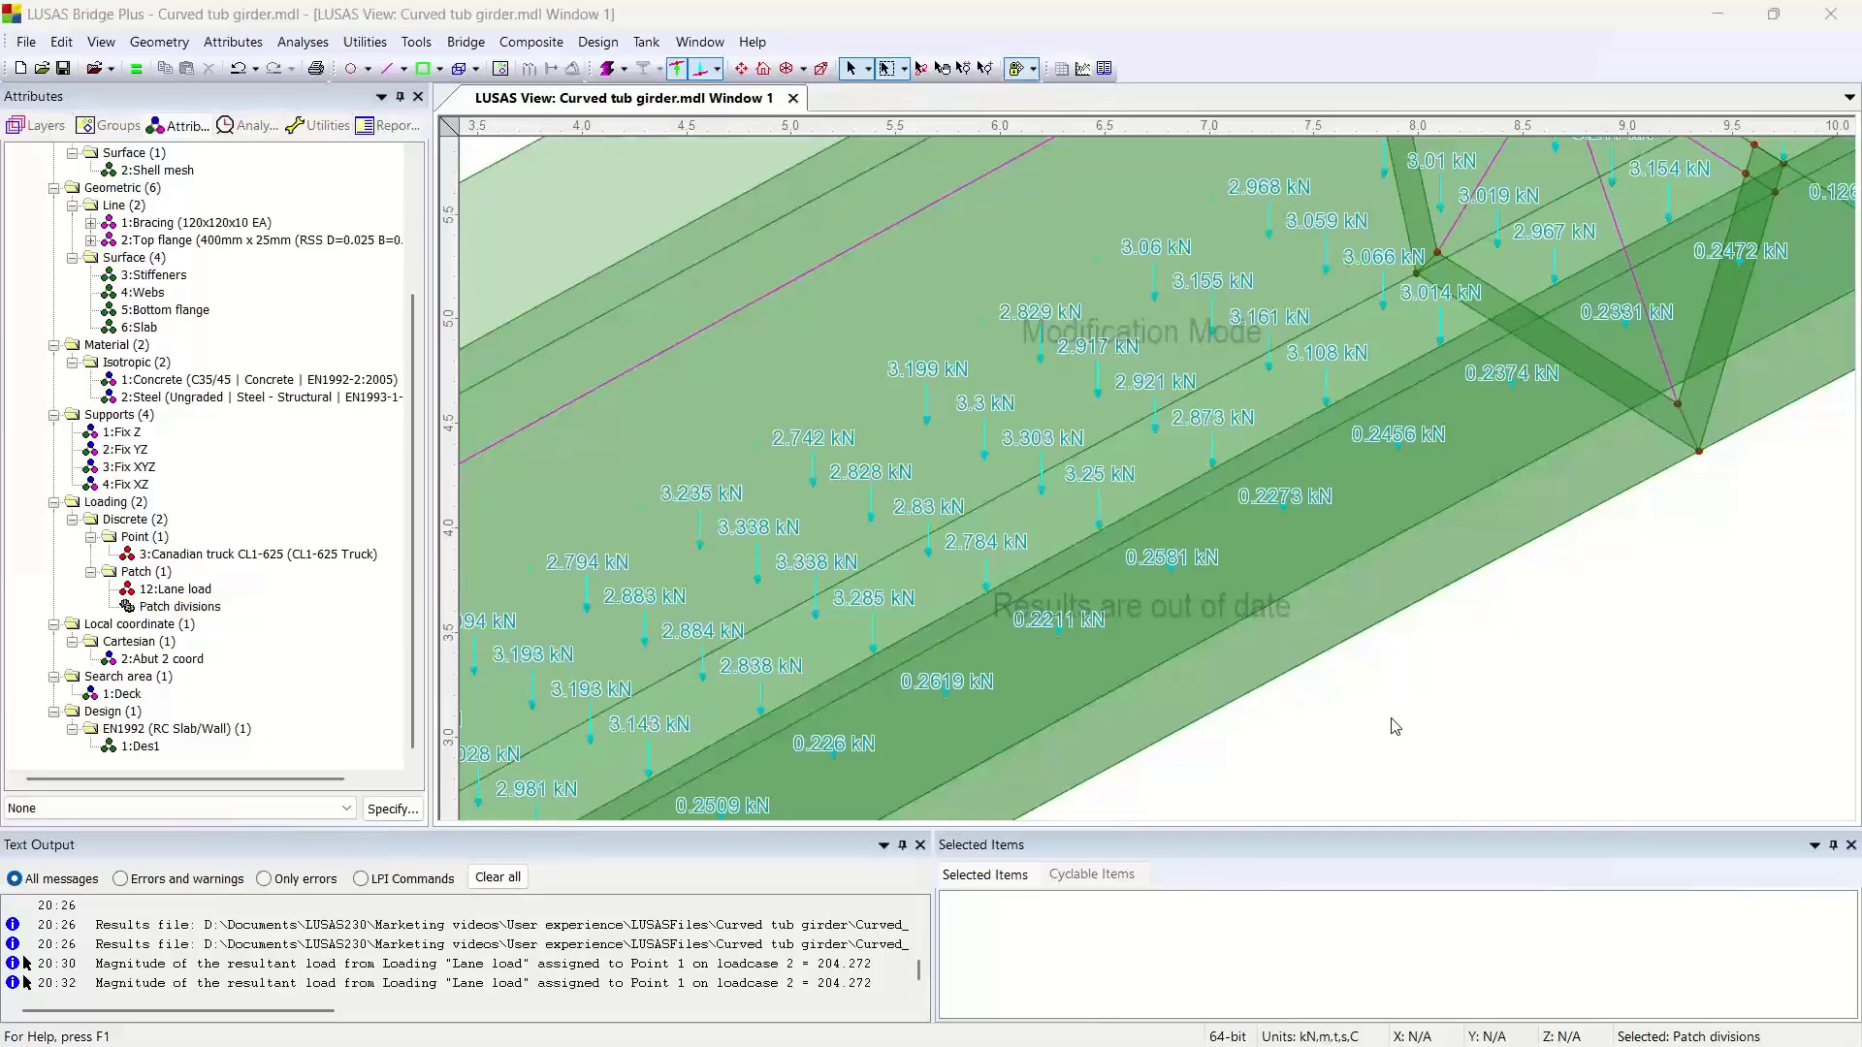
left_click(248, 126)
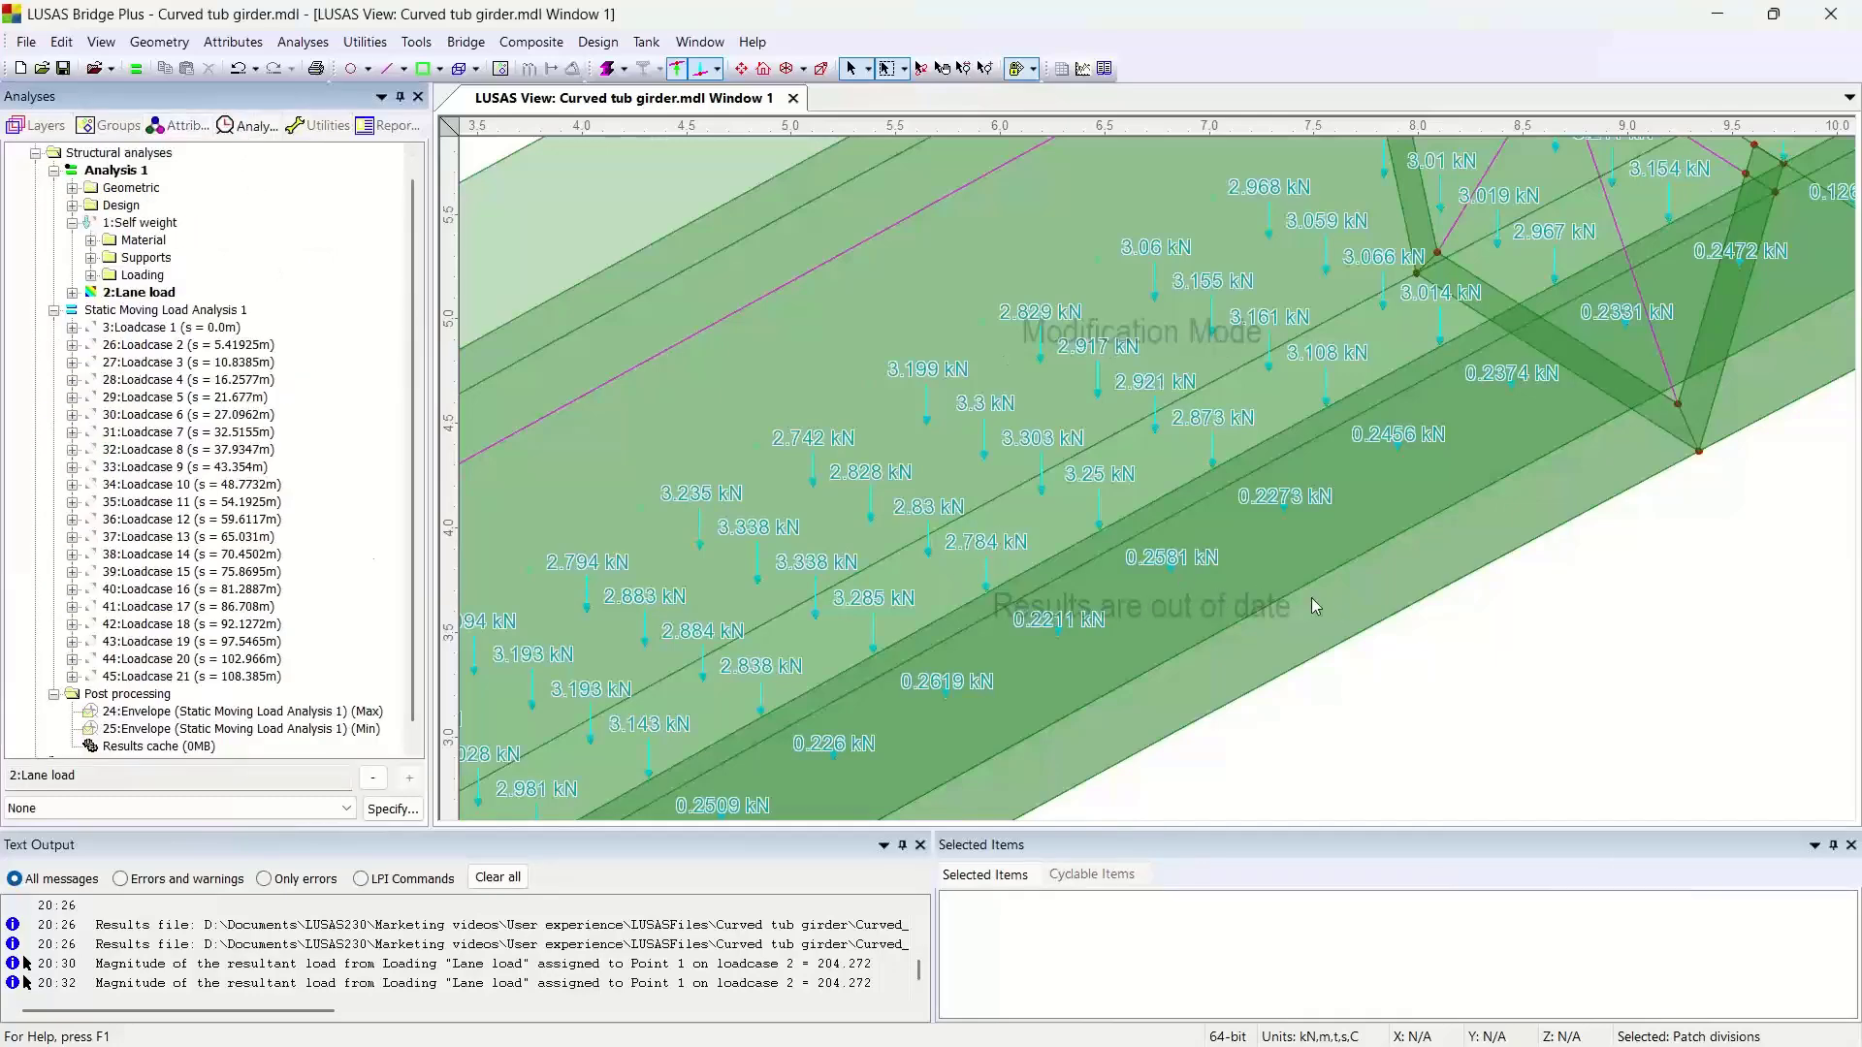
Set Loadcase 2 (s = 5.41925m) of the static moving load analysis active and view the vehicle's nodal loads near the girder end.
right_click(184, 348)
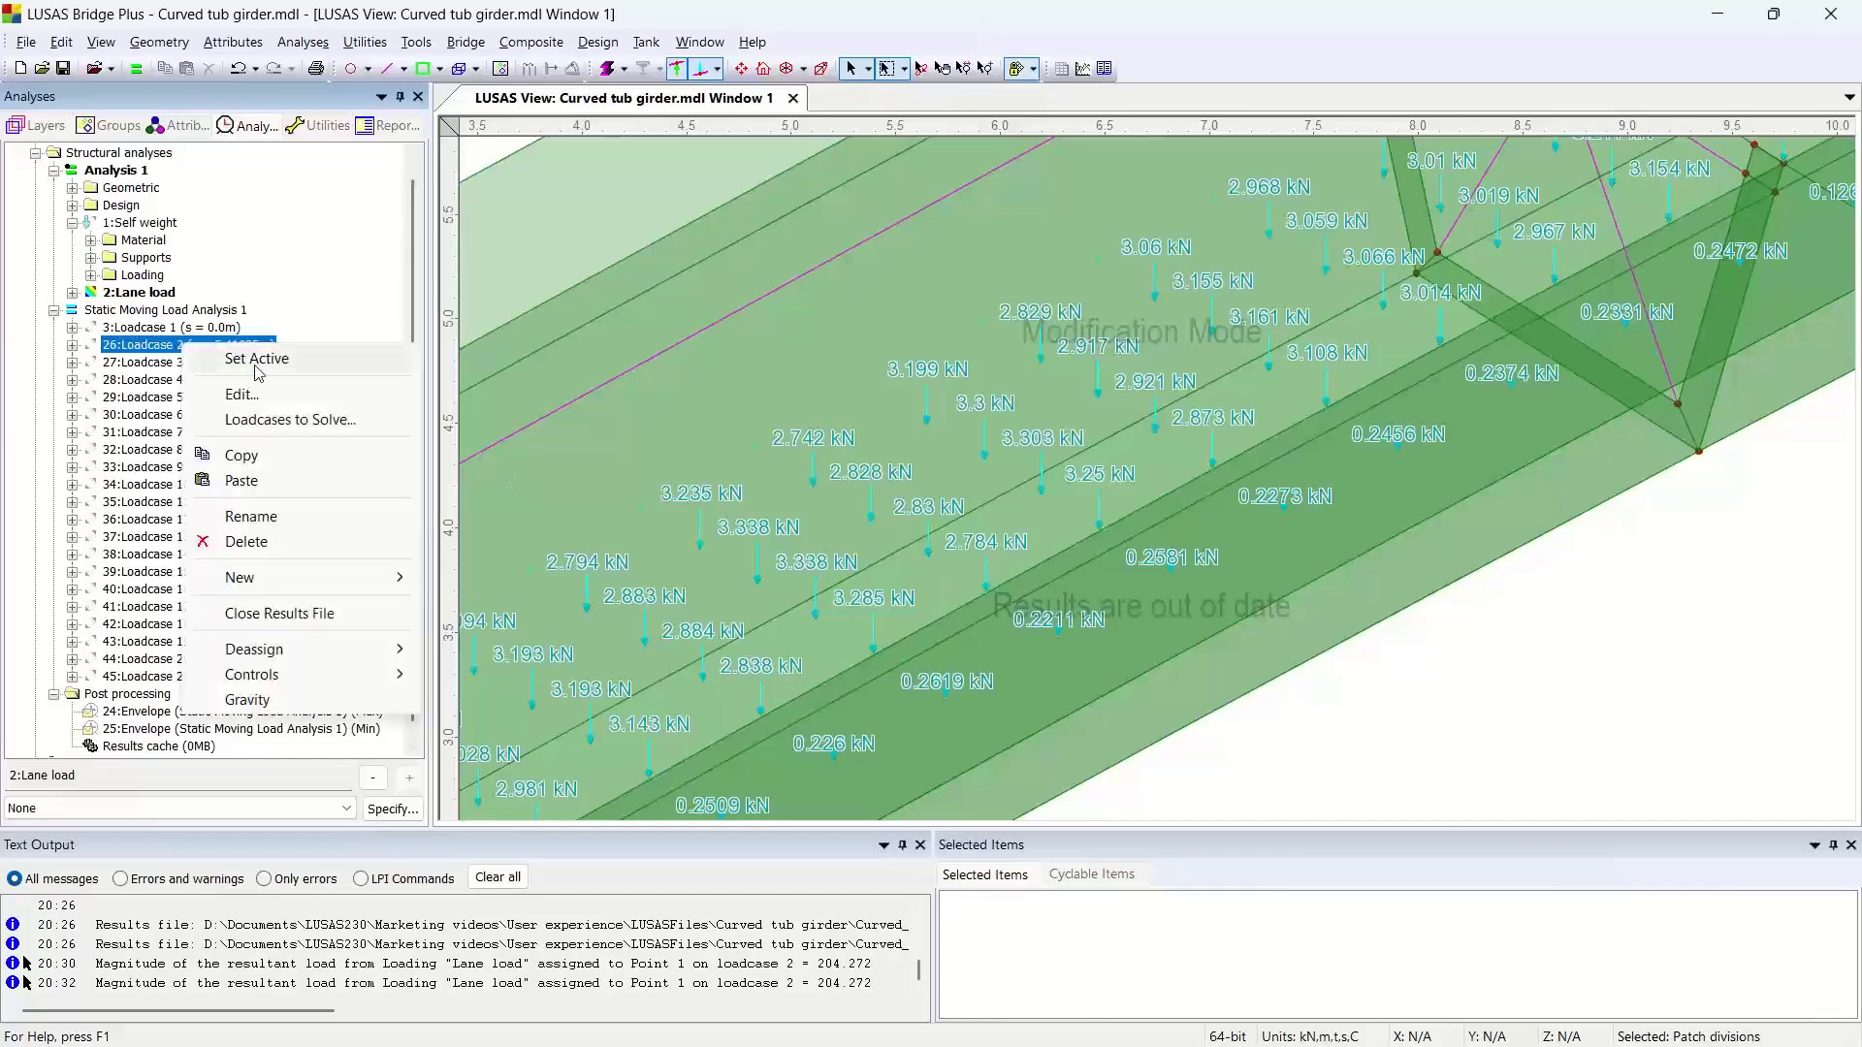
left_click(247, 358)
scroll(933, 314, "down", 5)
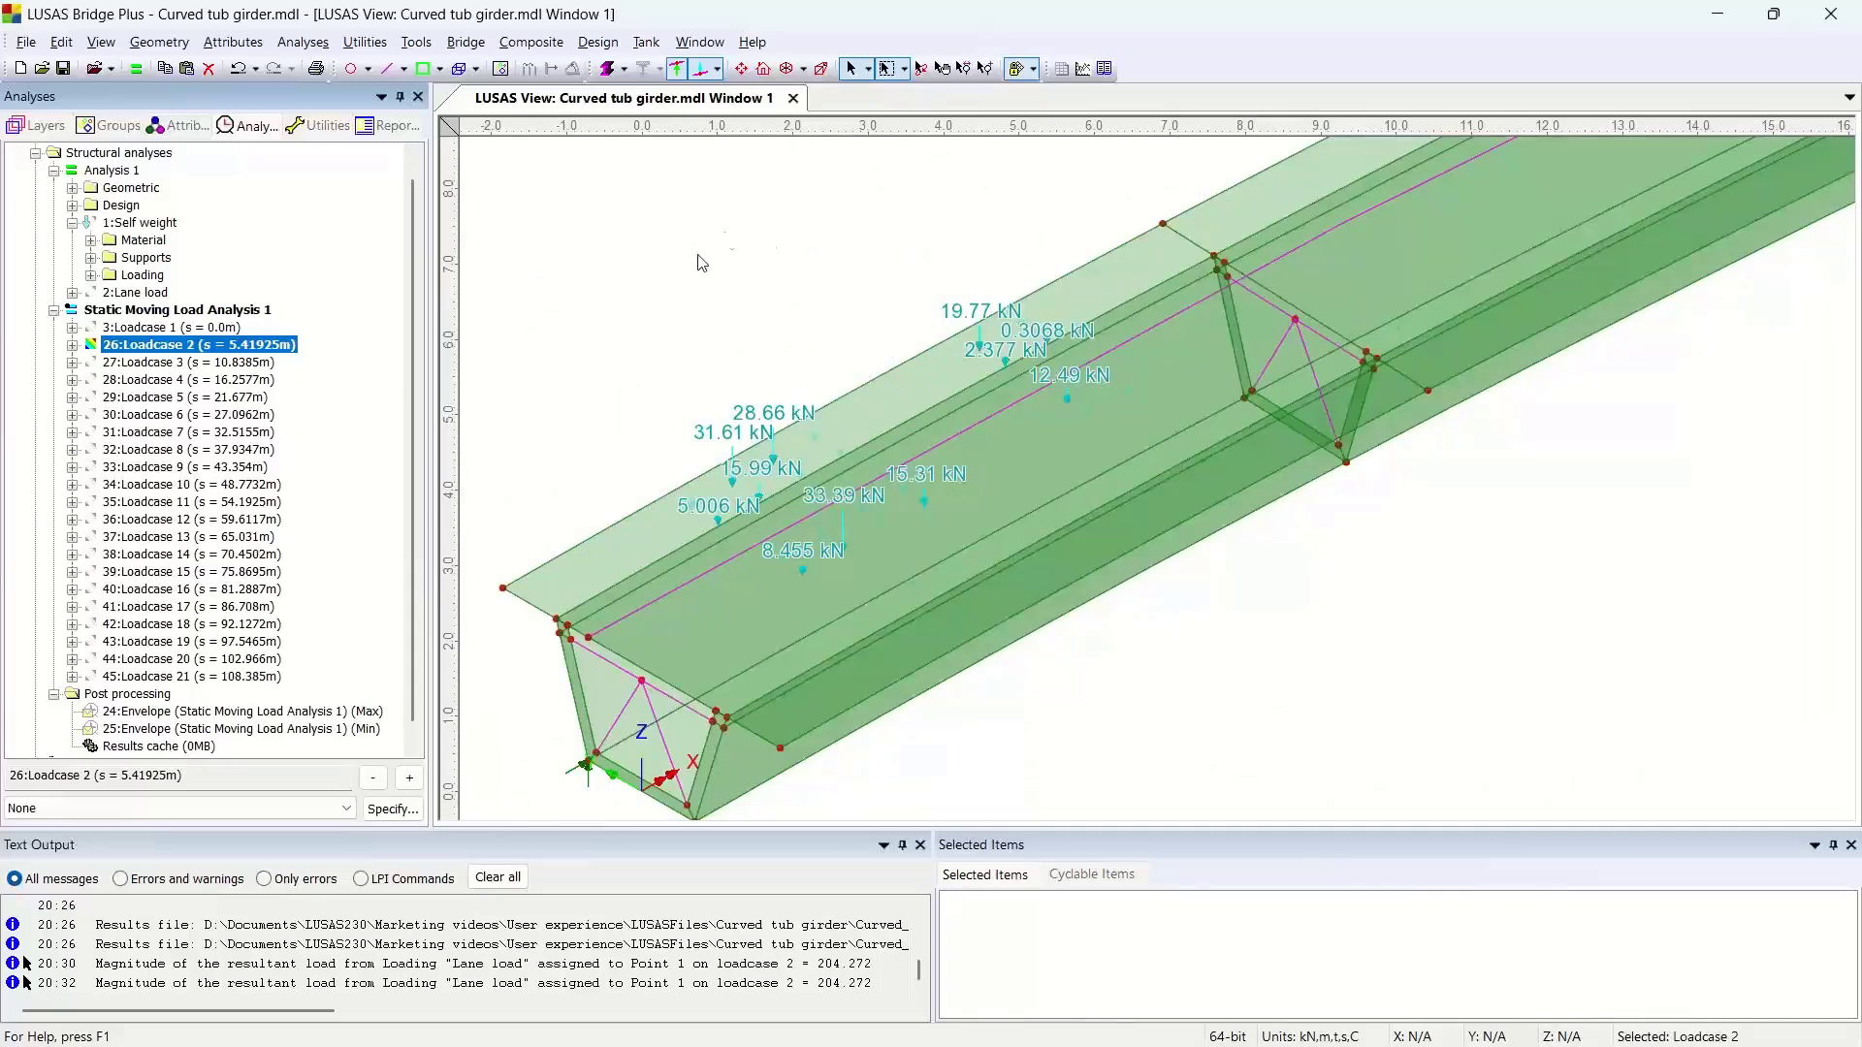
middle_click_drag(674, 273, 906, 219)
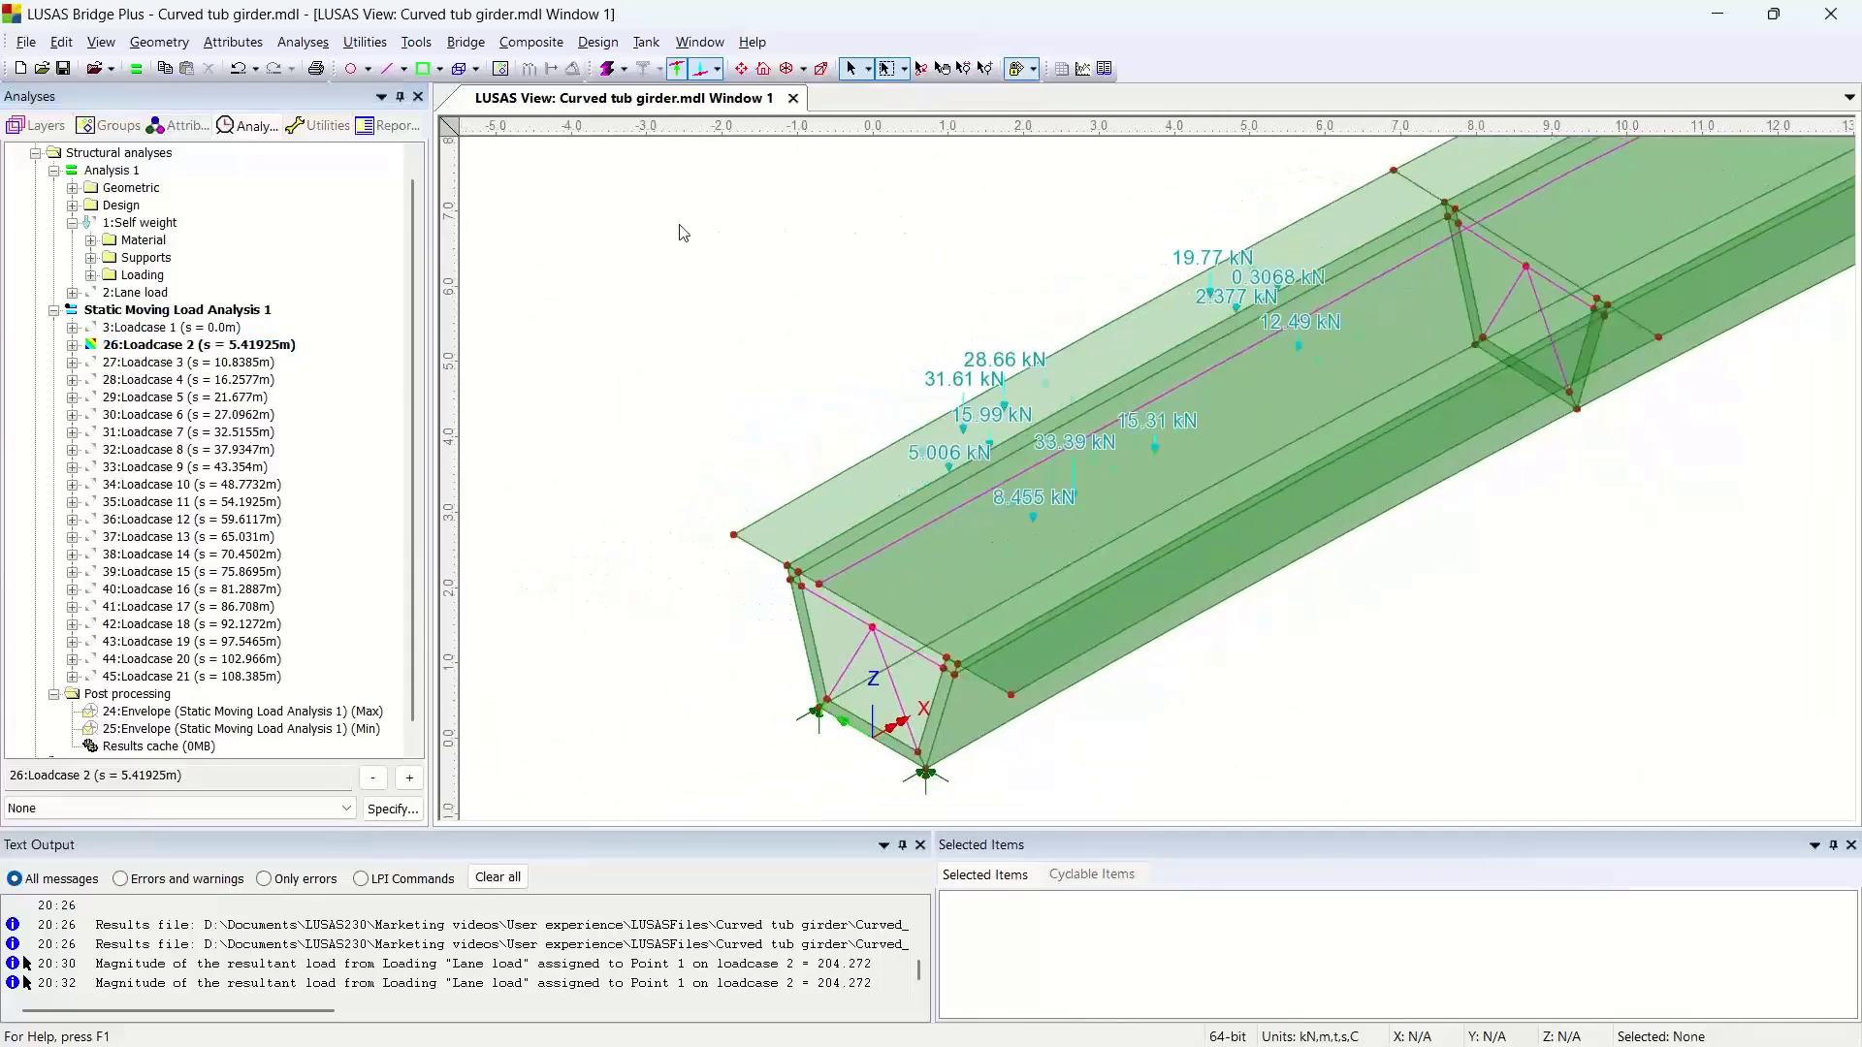
Set up a print results entry with tabular output of Loadcase 2 nodal displacements, named Disp Vehicle in Pos2.
left_click(366, 50)
left_click(433, 361)
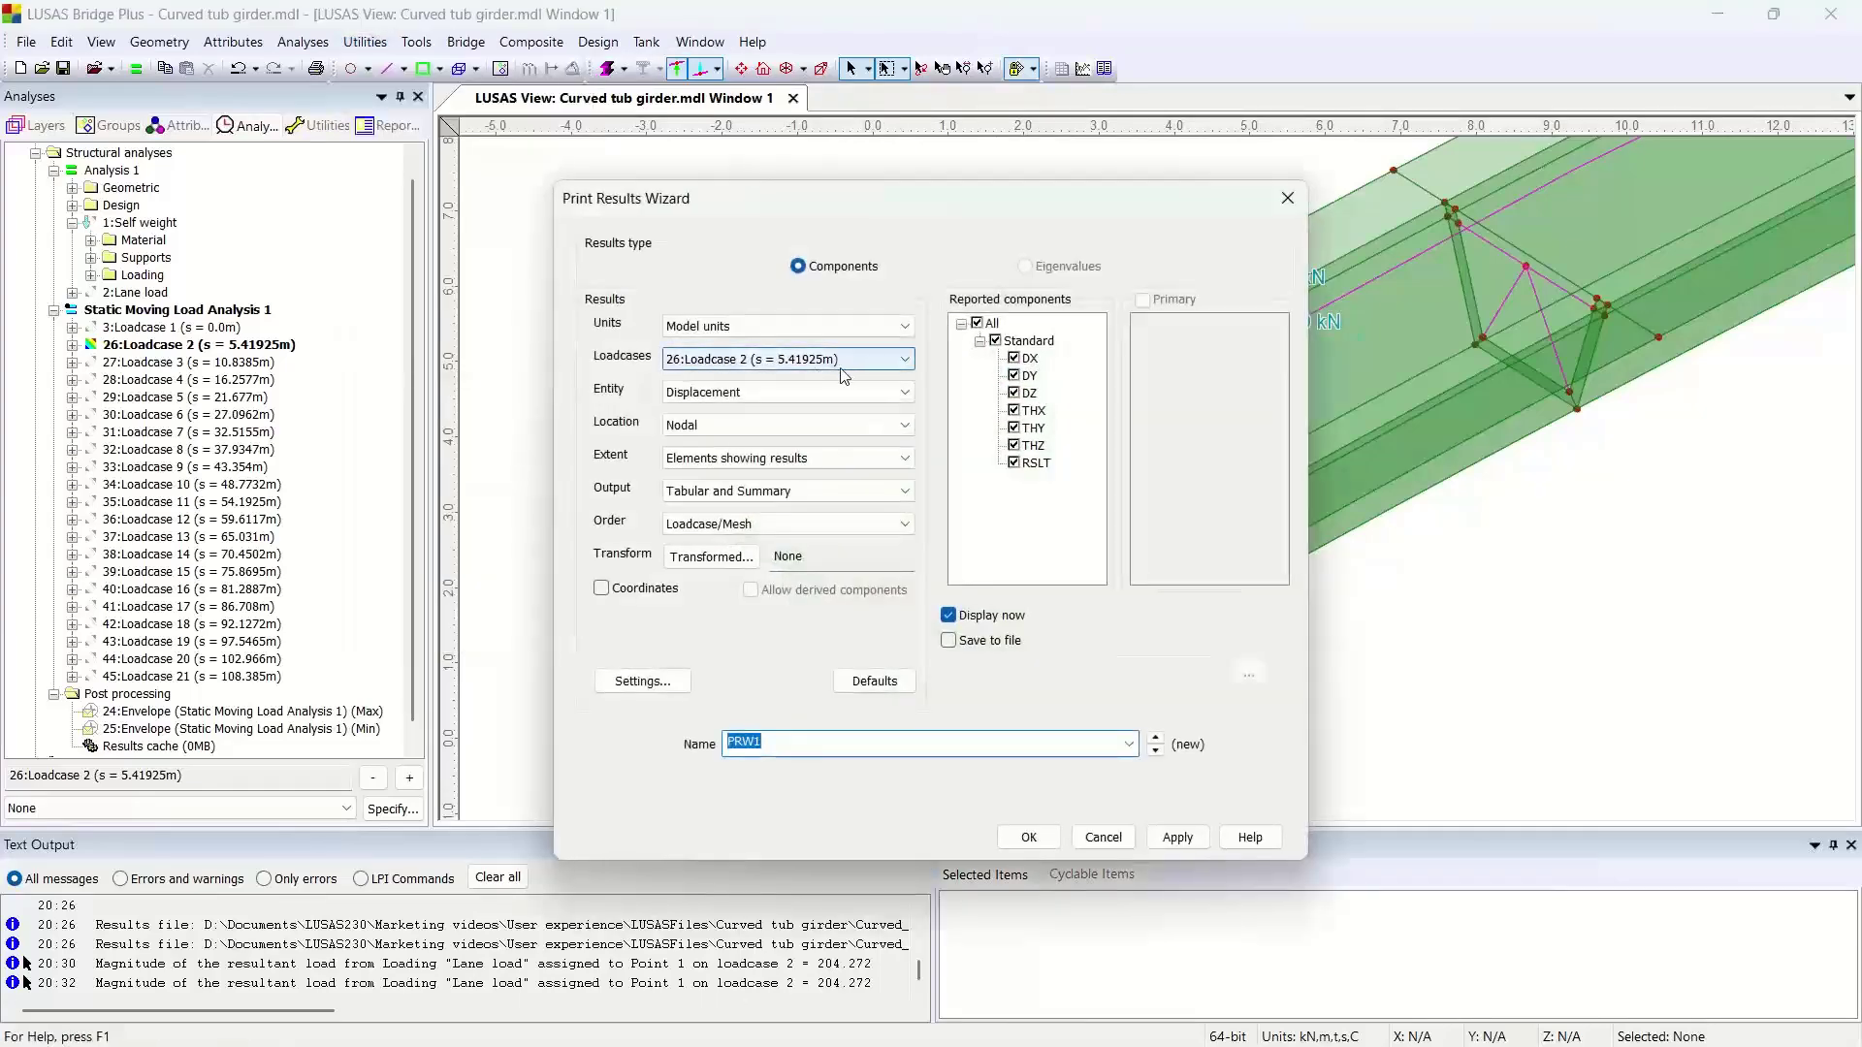
left_click(714, 491)
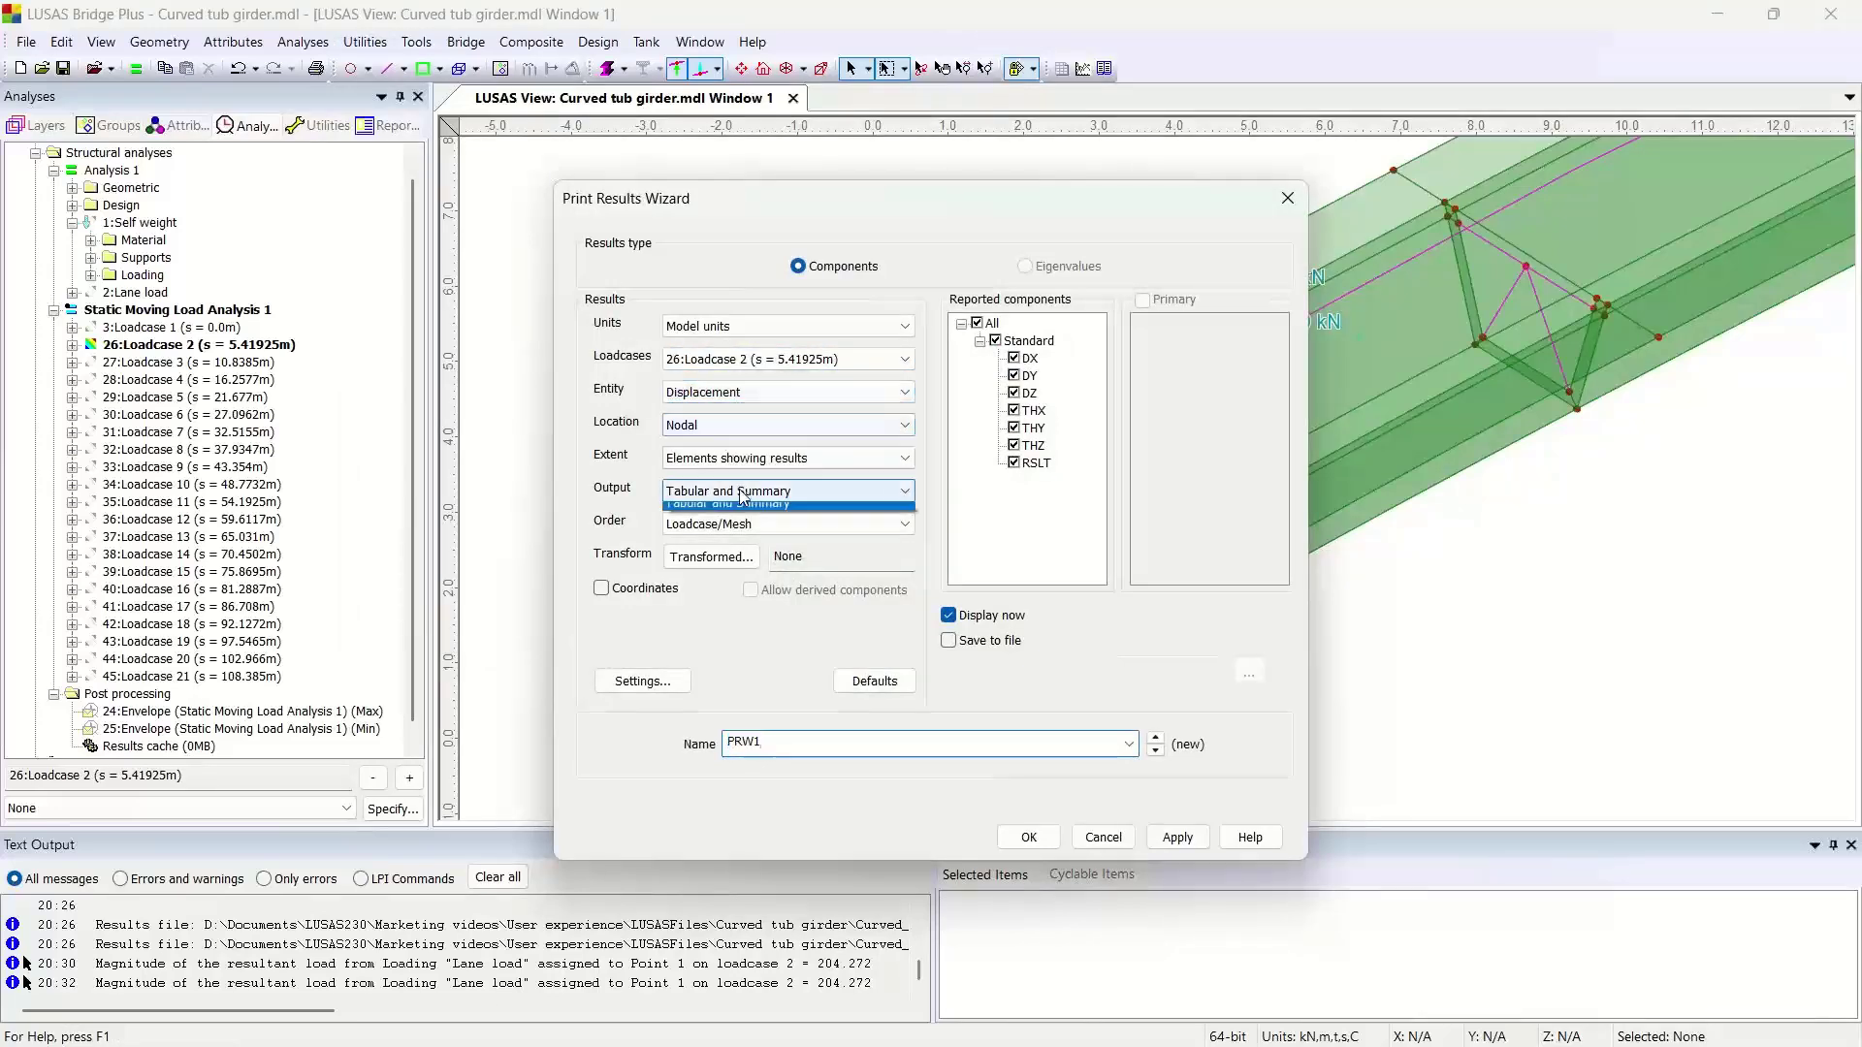
left_click(716, 512)
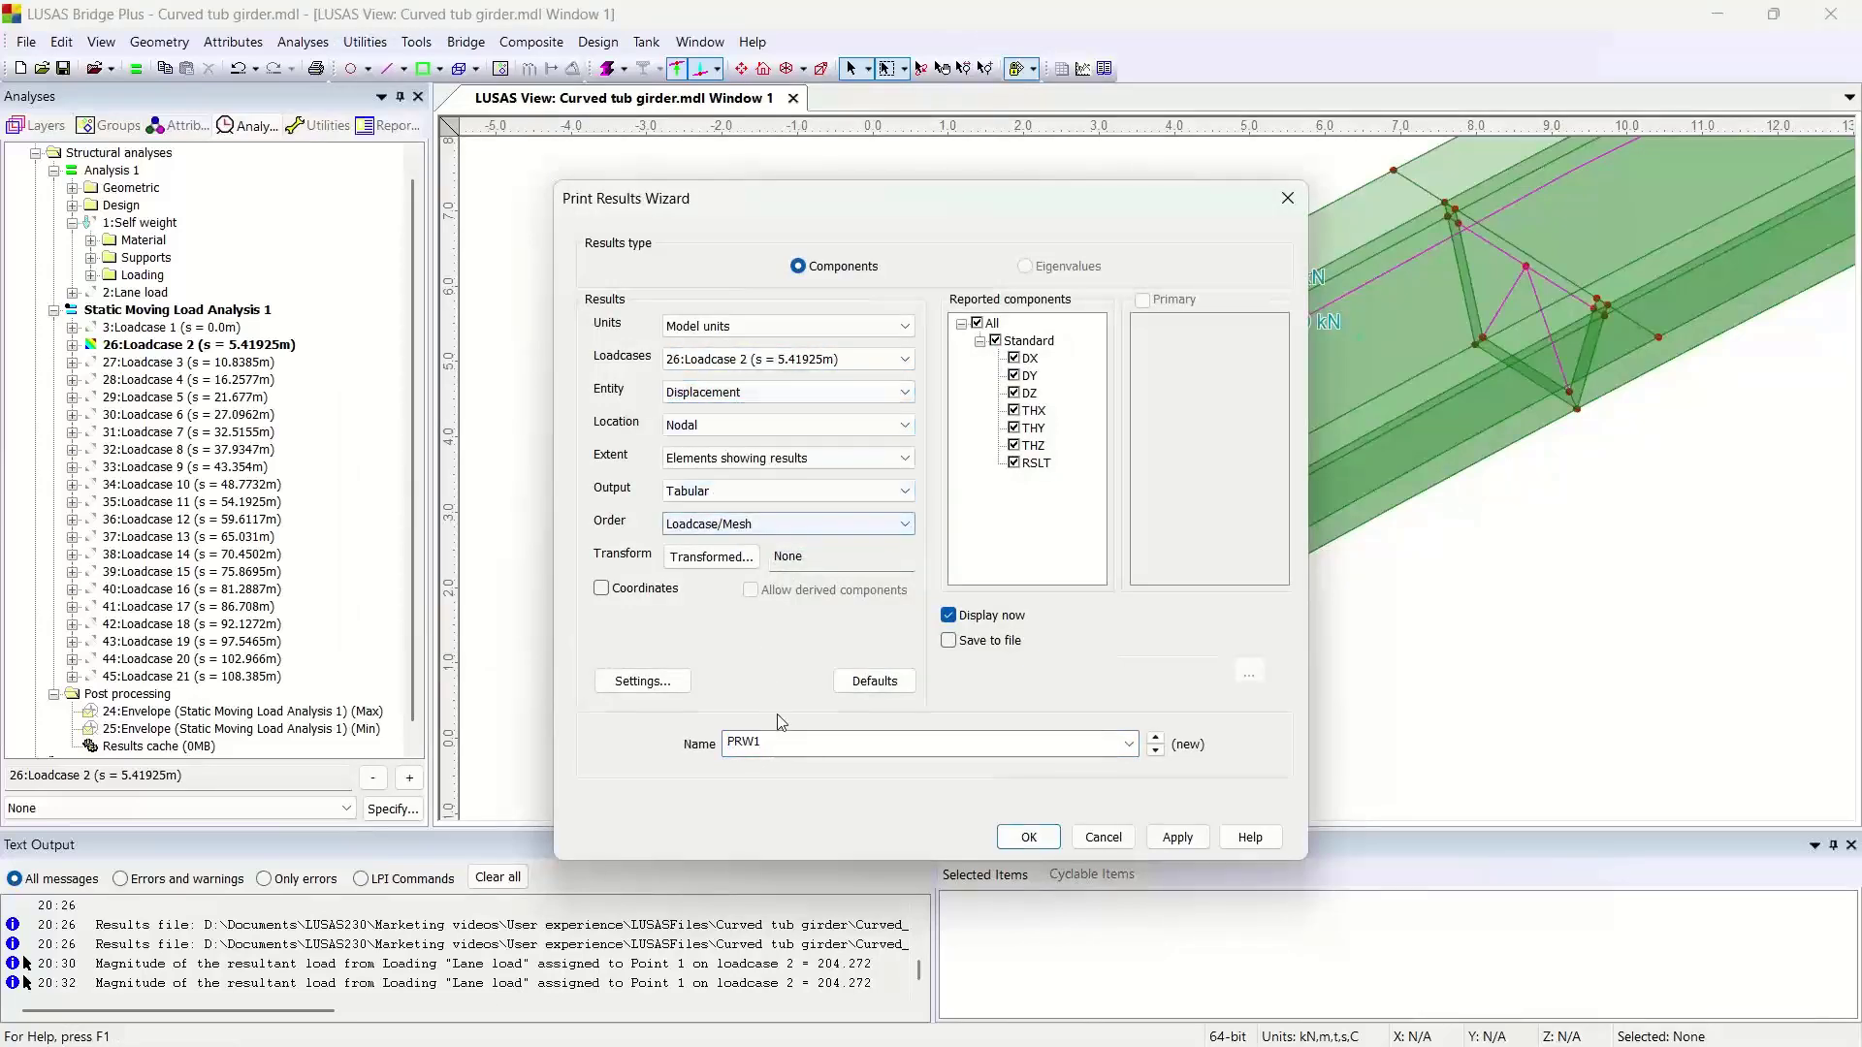
left_click(782, 740)
type("Di")
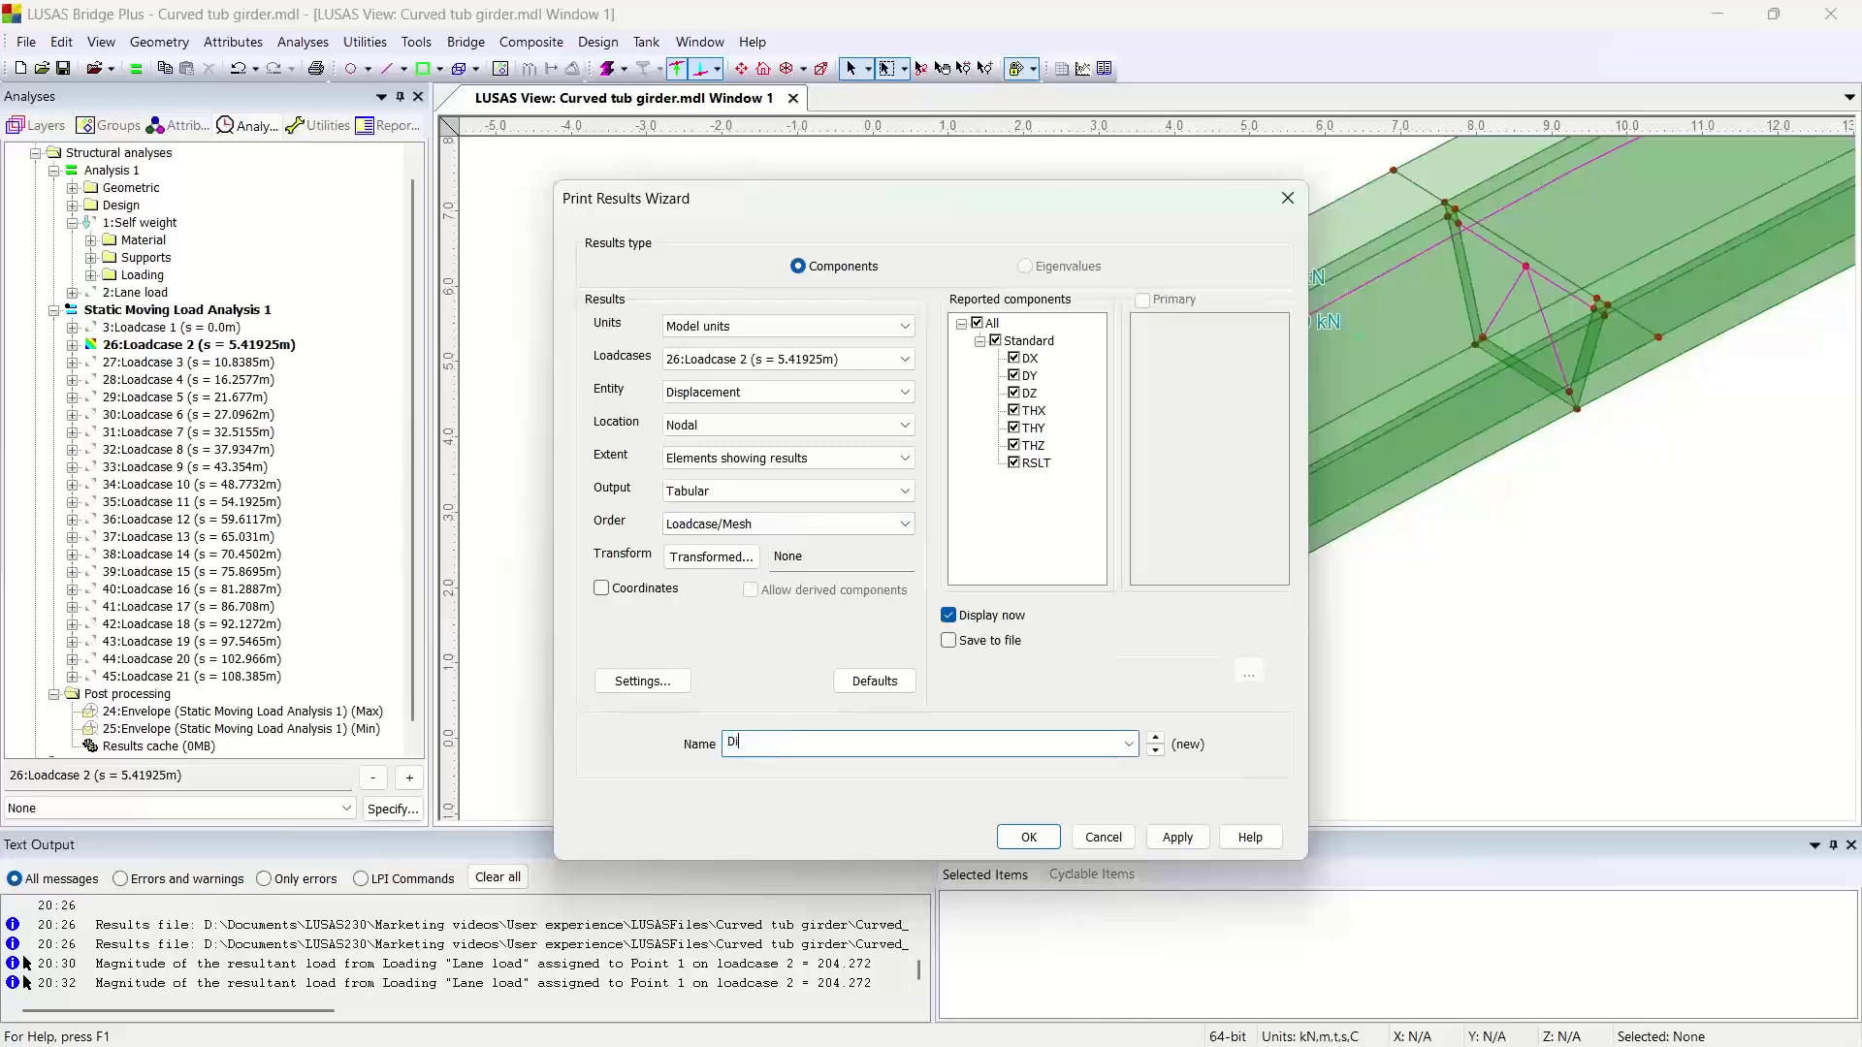
type("sp Vehicle in Pos2")
Save the displacement results to an Excel file named Displacement Veh Pos2 in the User experience folder, with immediate display turned off.
left_click(950, 642)
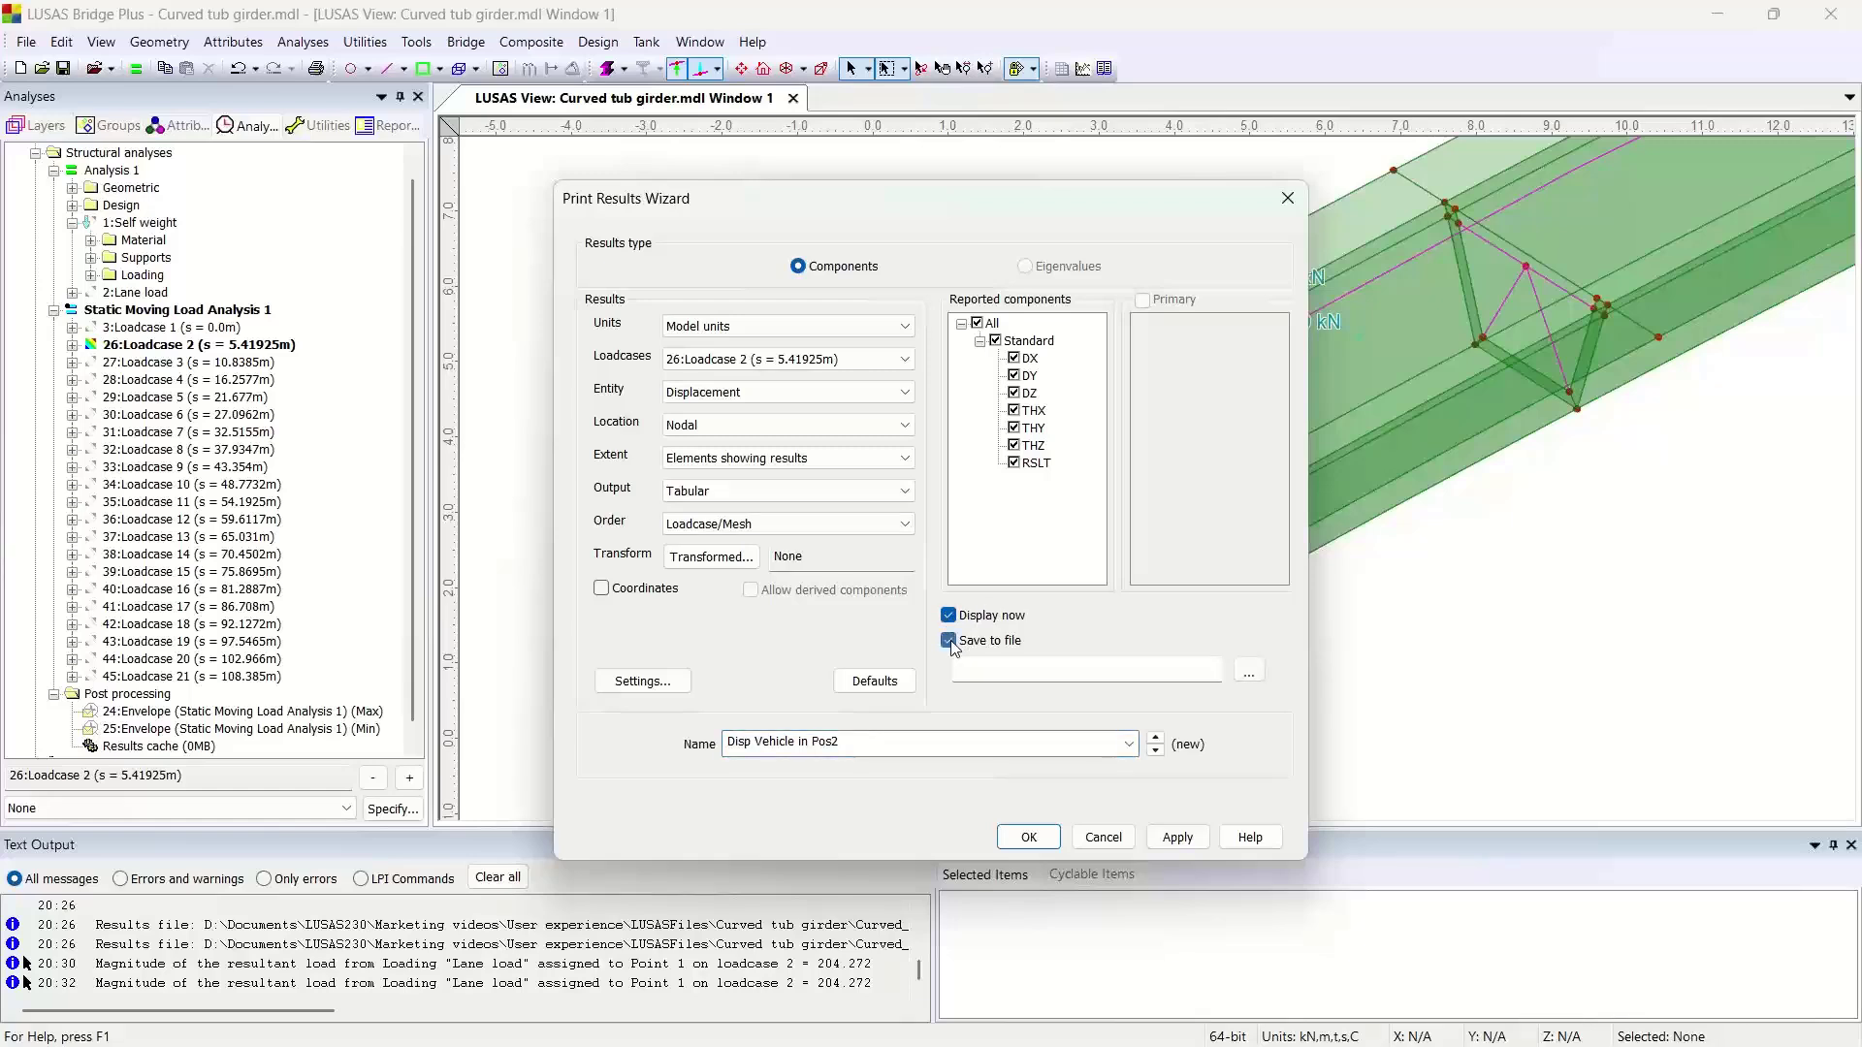
left_click(1255, 676)
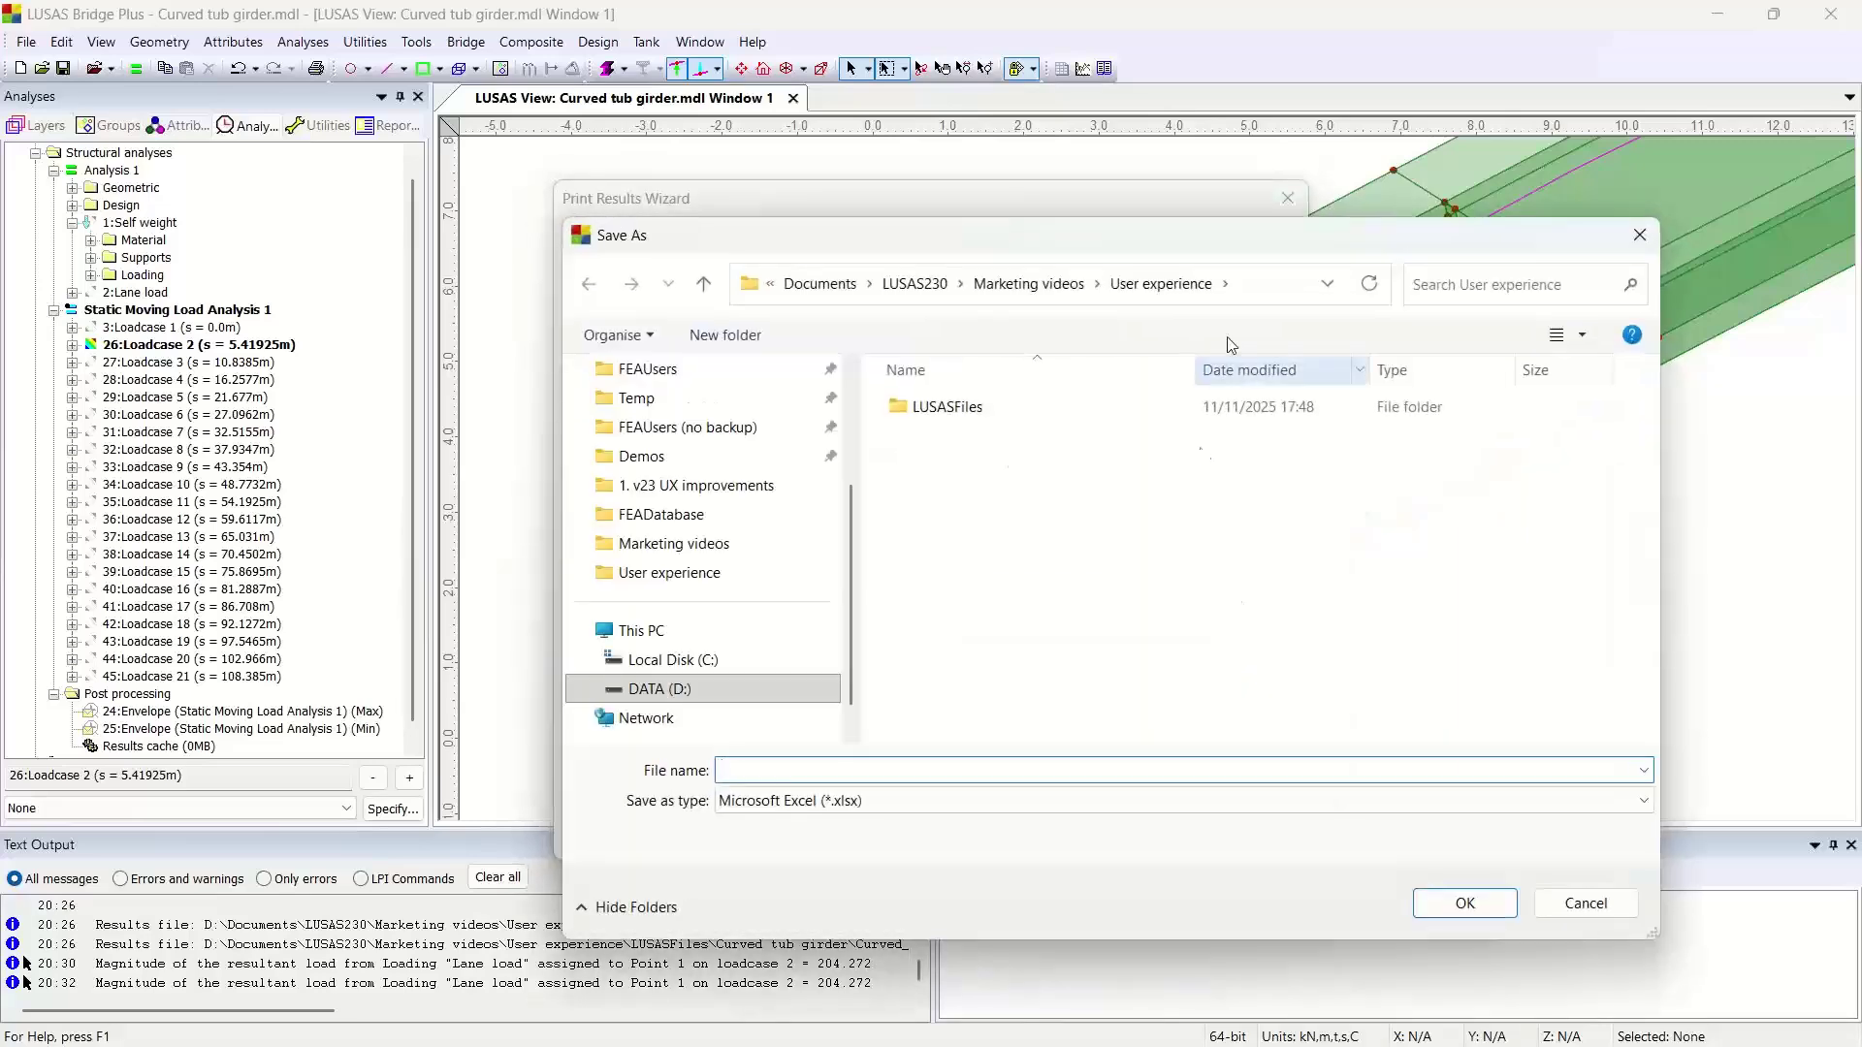
type("D")
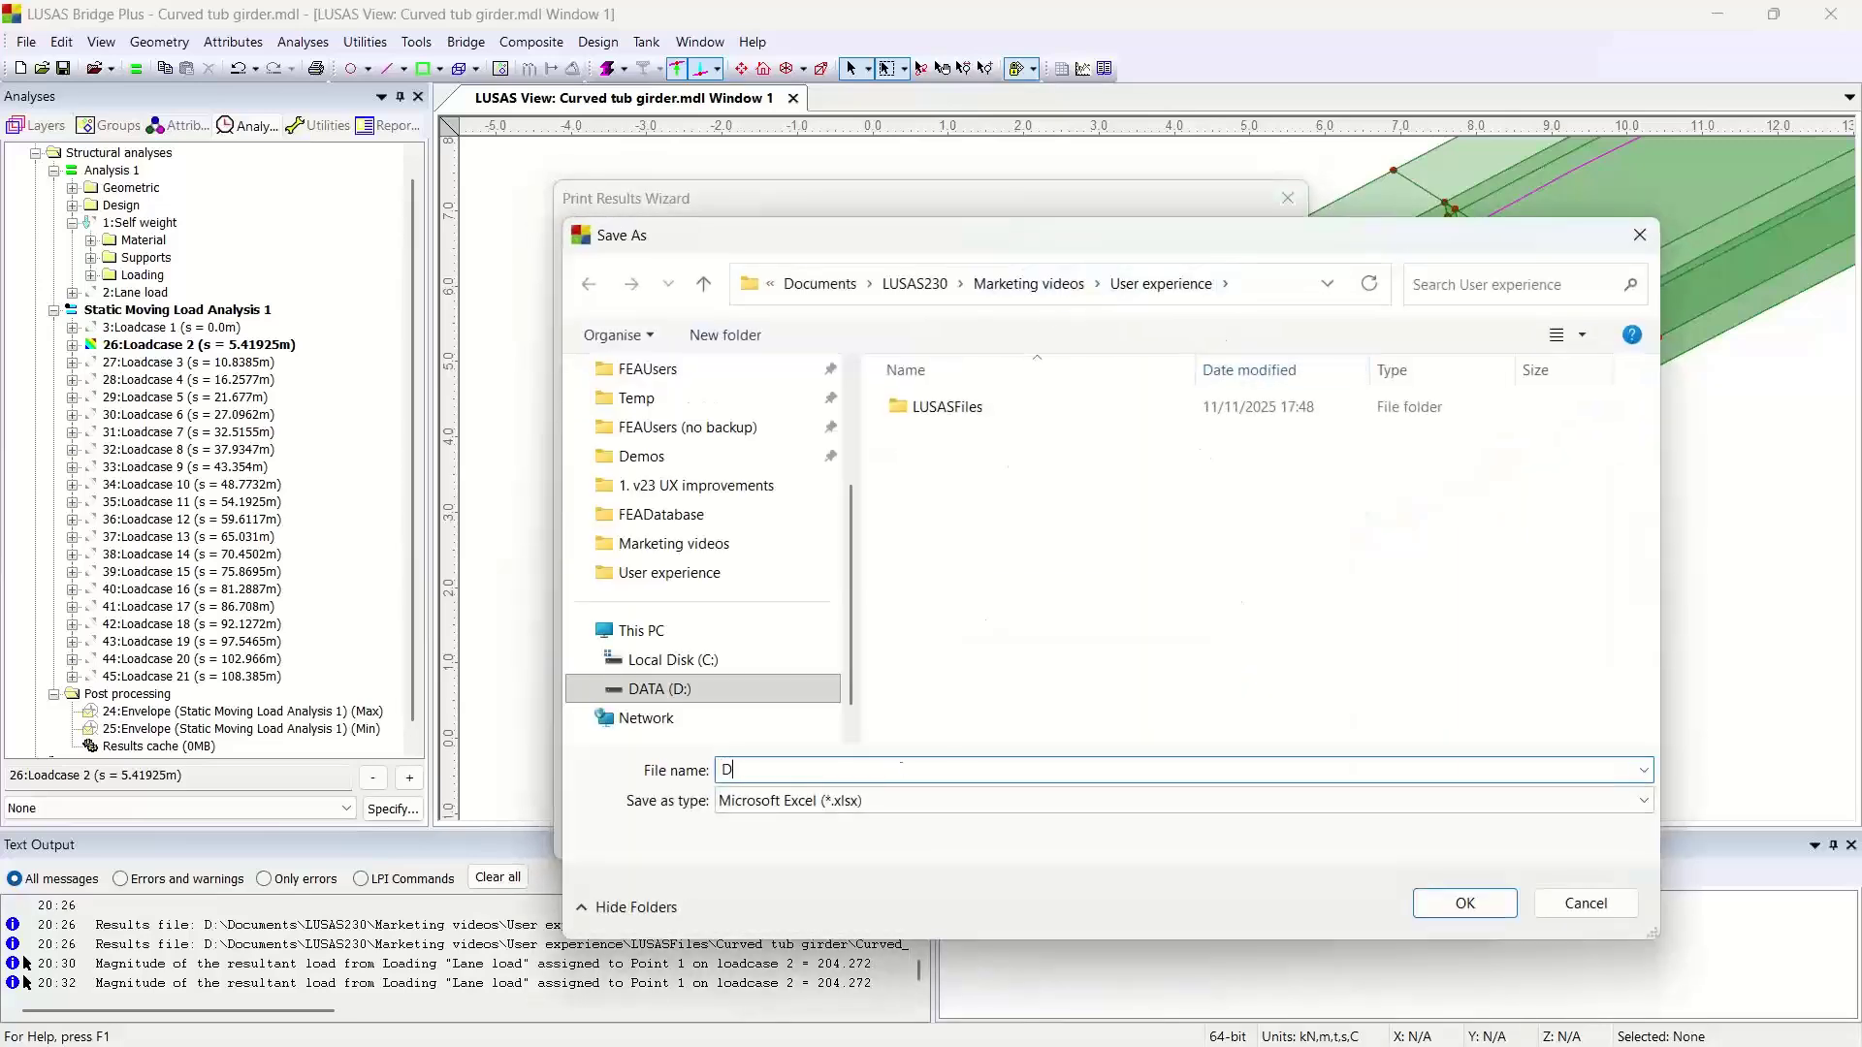
type("isplacement Veh Pos2")
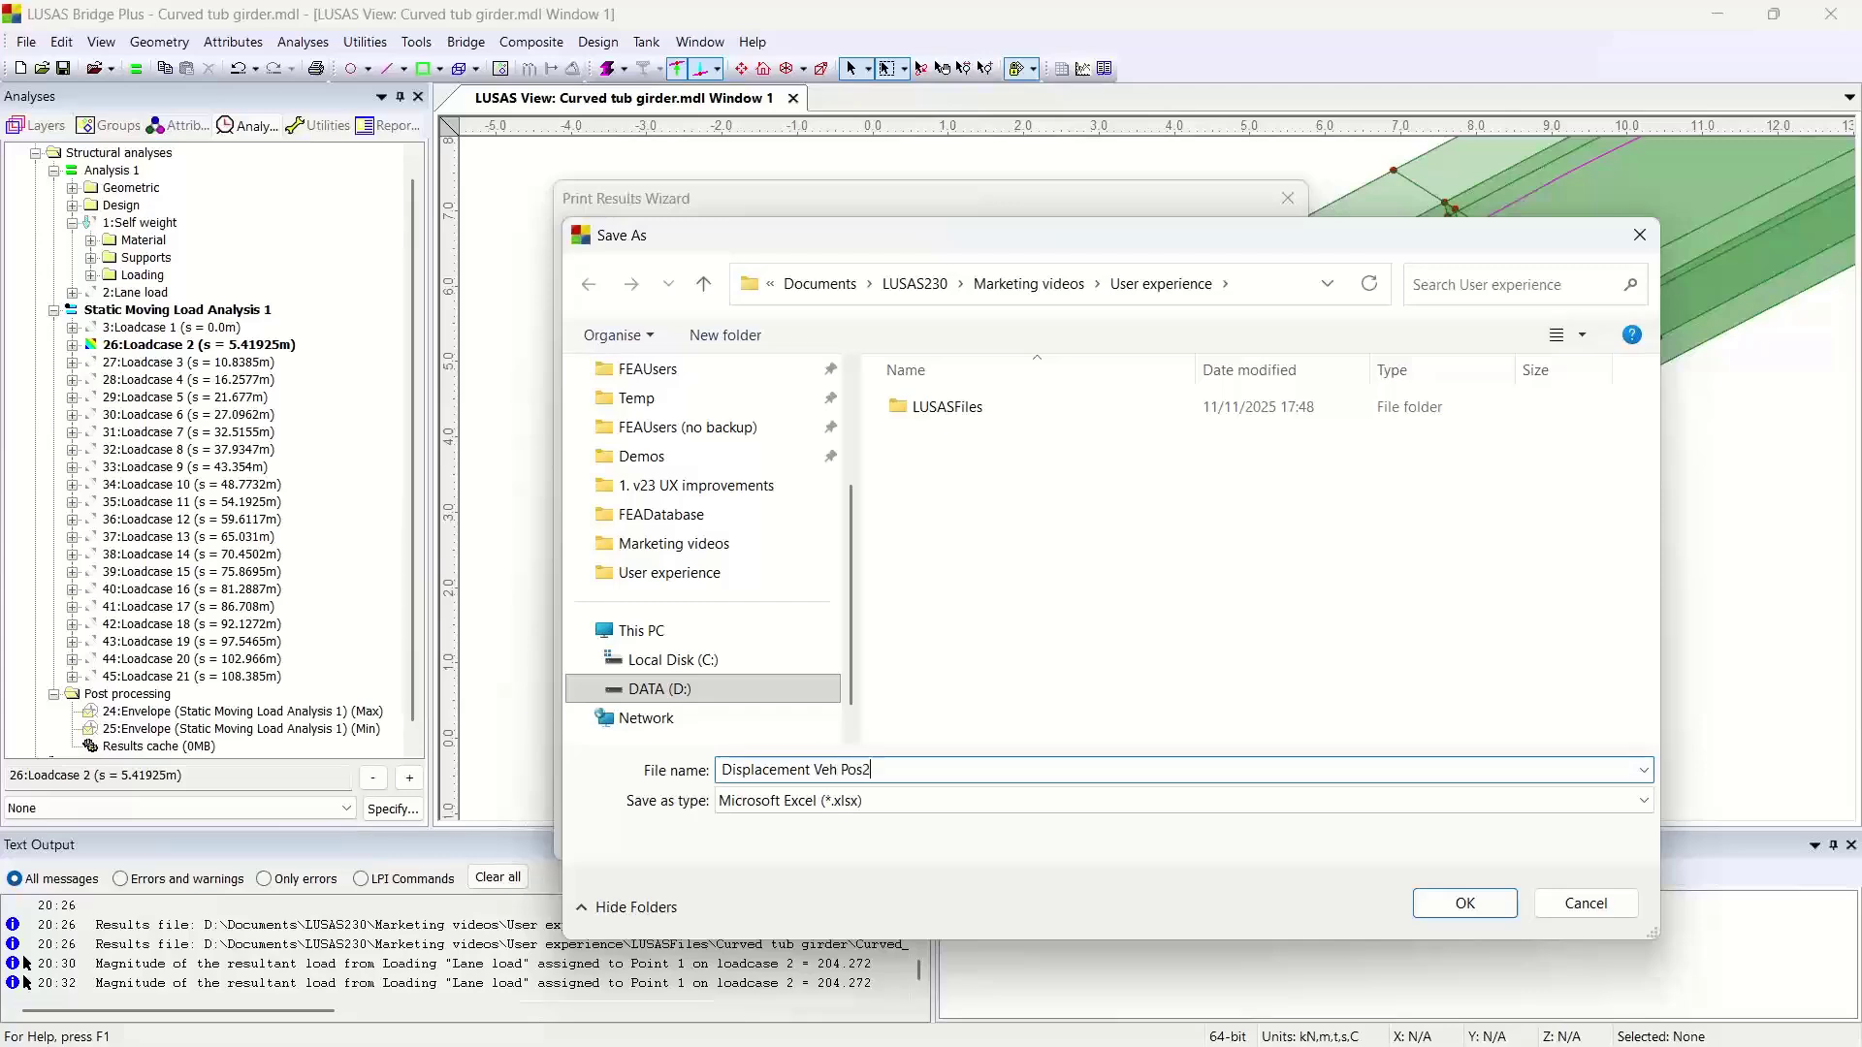
left_click(1467, 903)
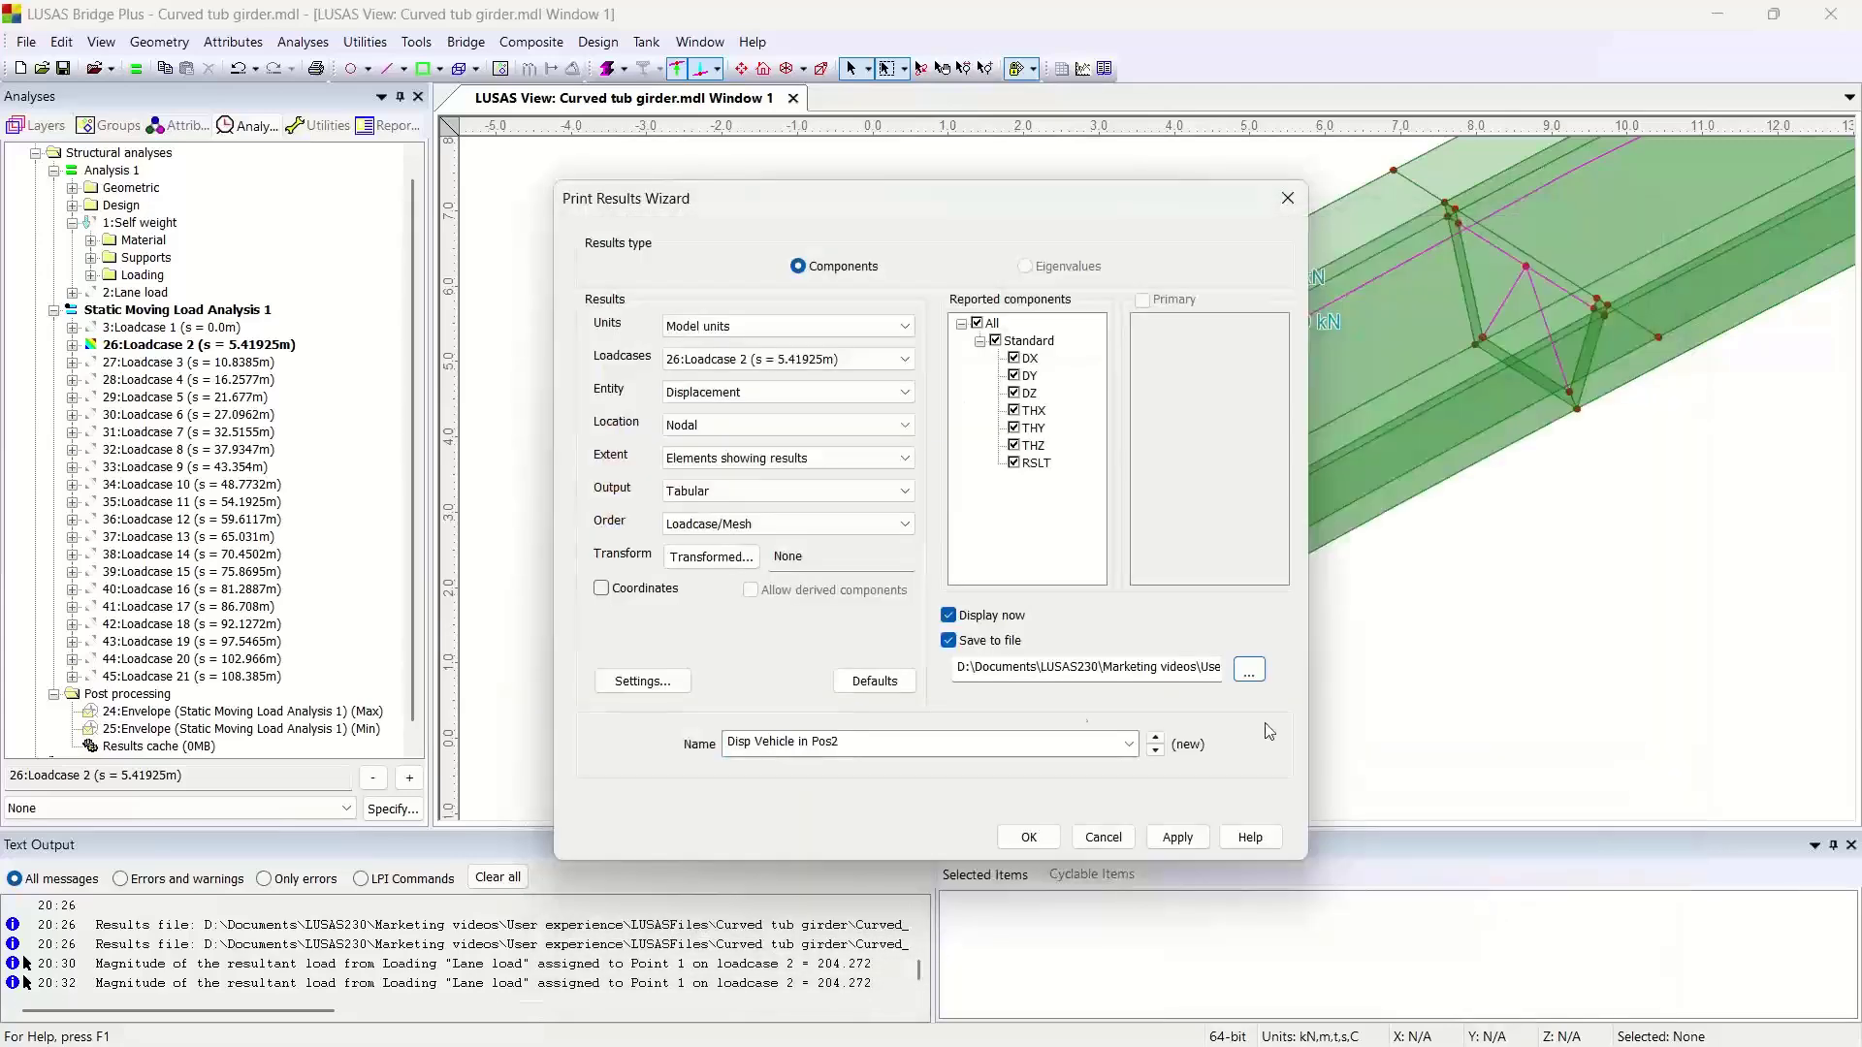
left_click(950, 617)
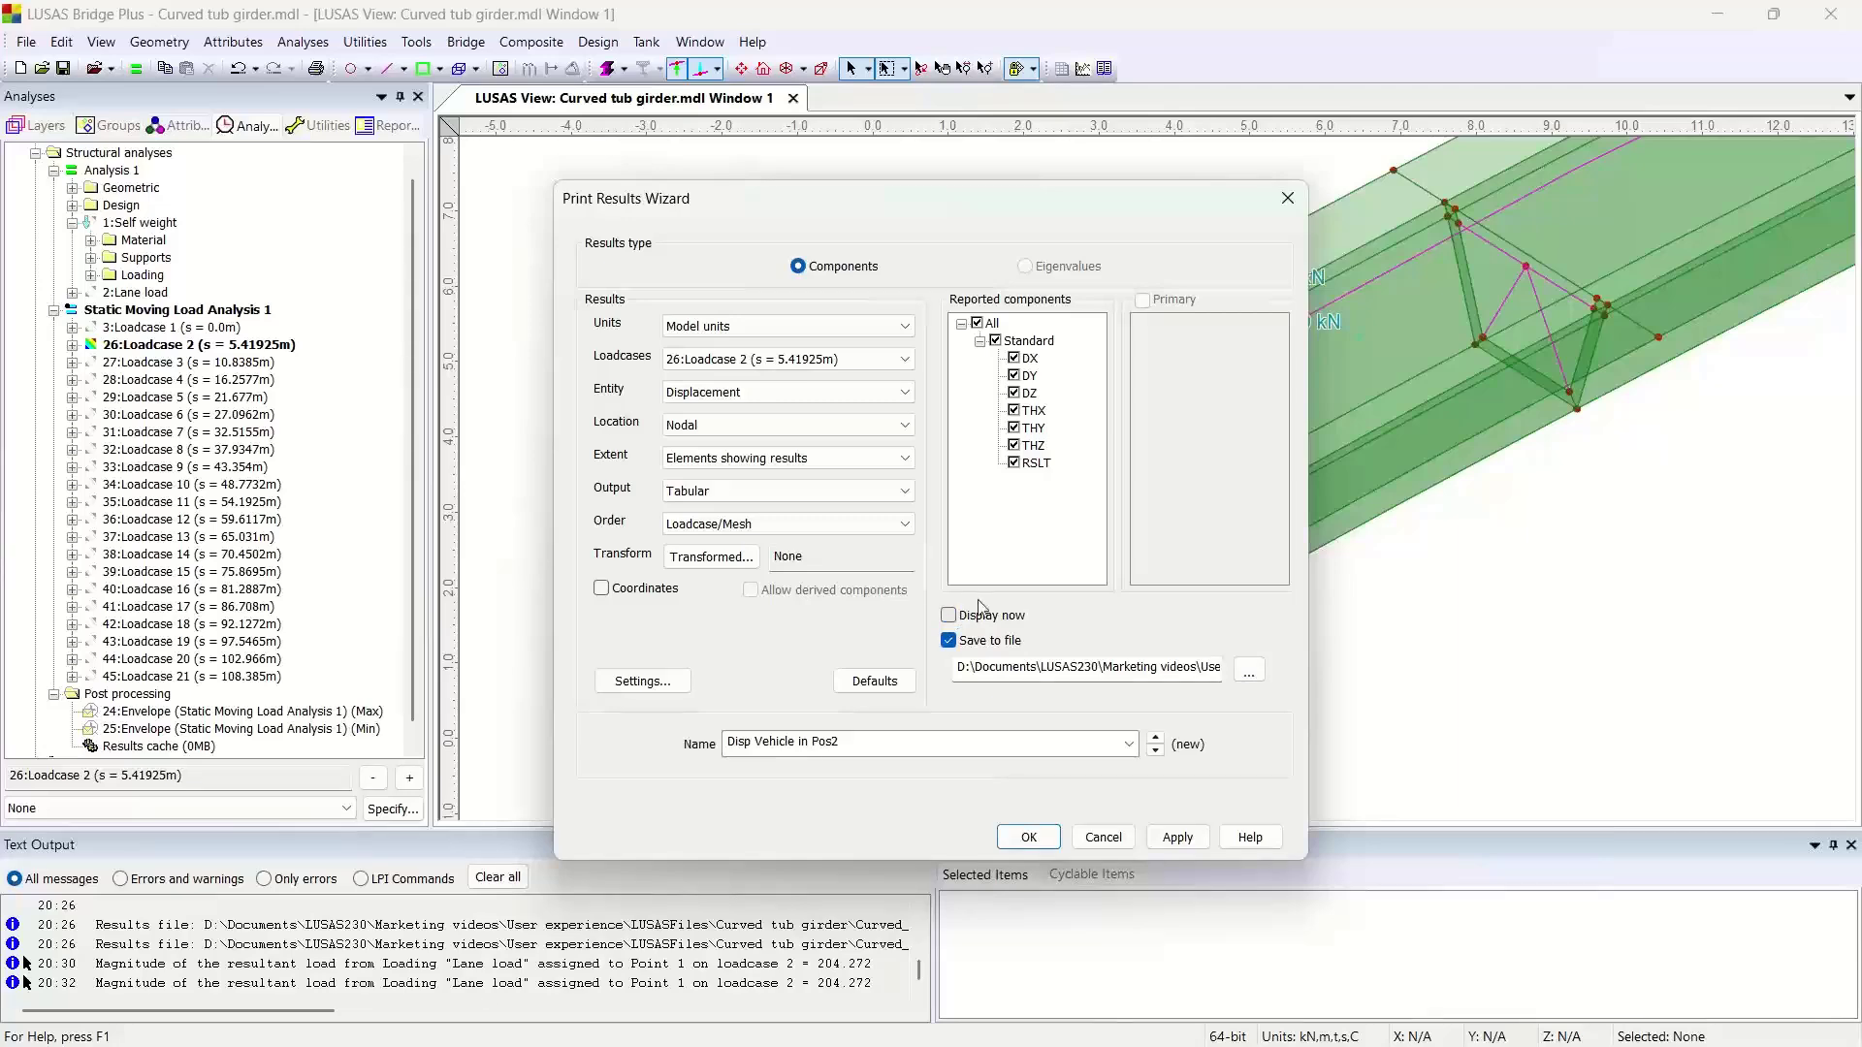
left_click(1028, 836)
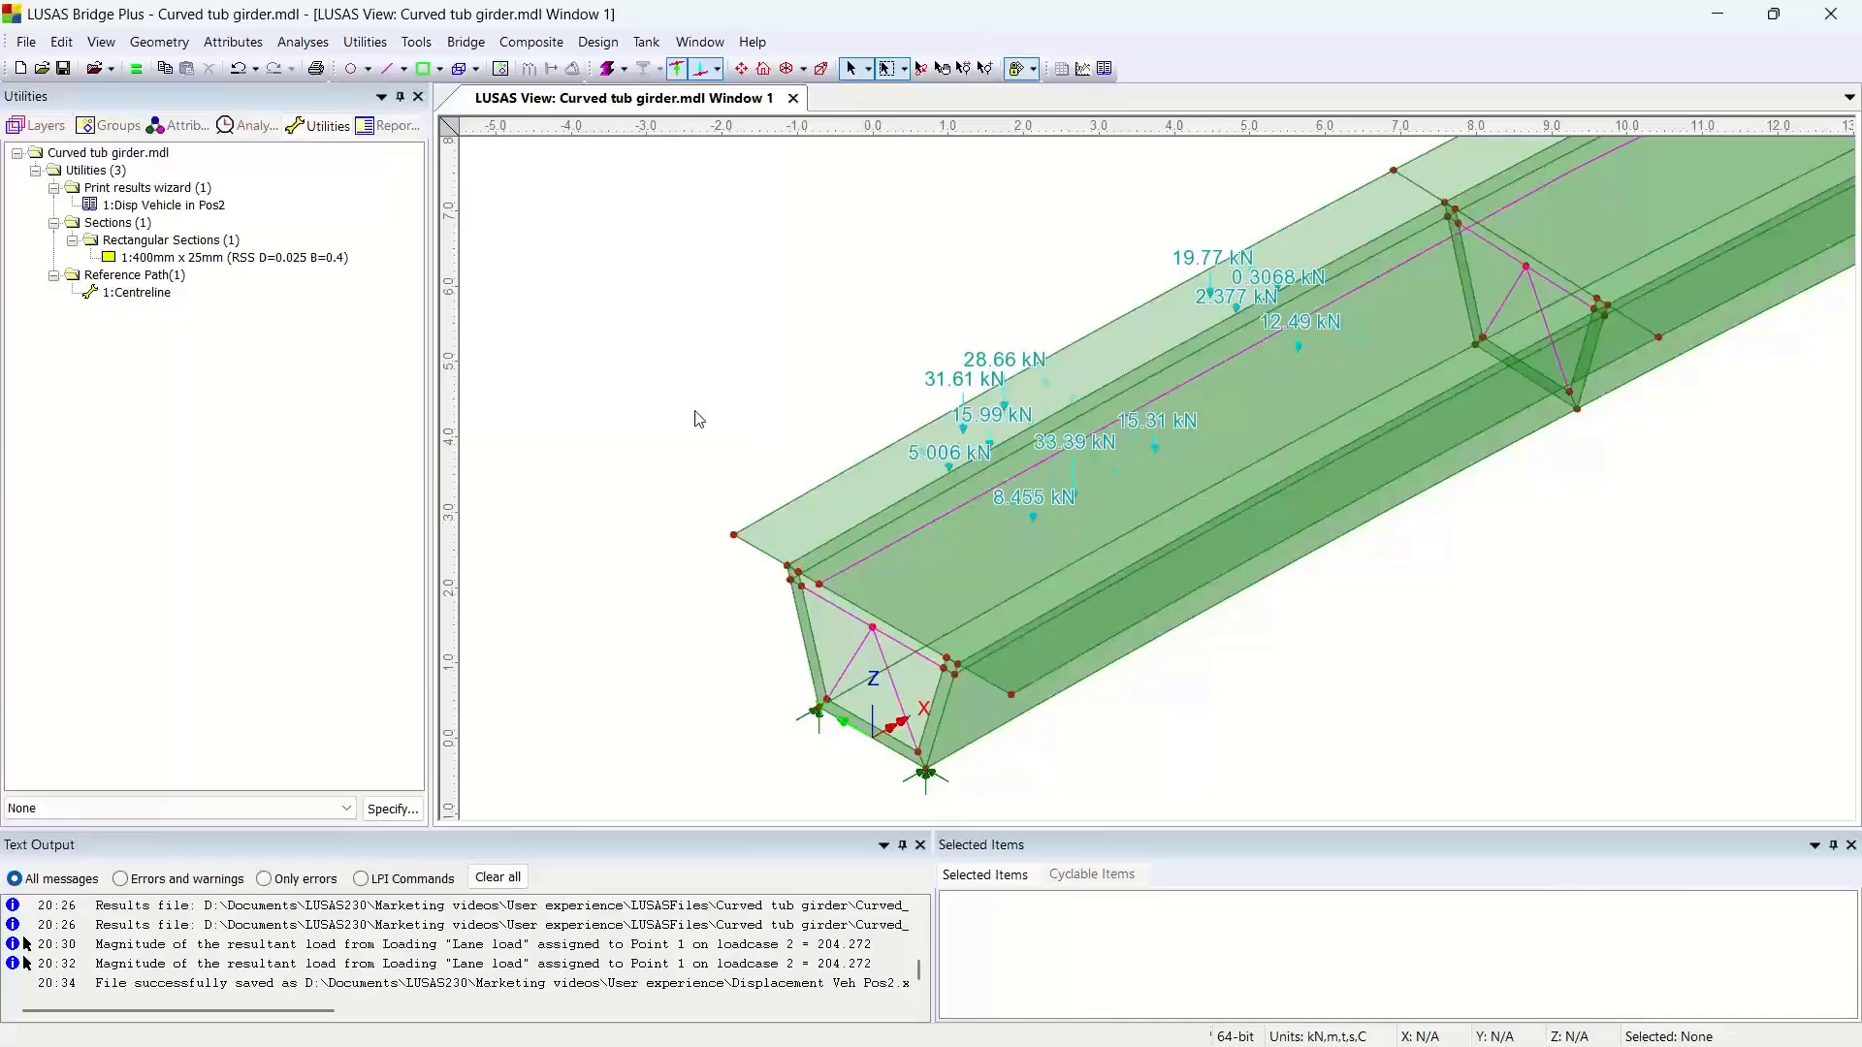
right_click(175, 209)
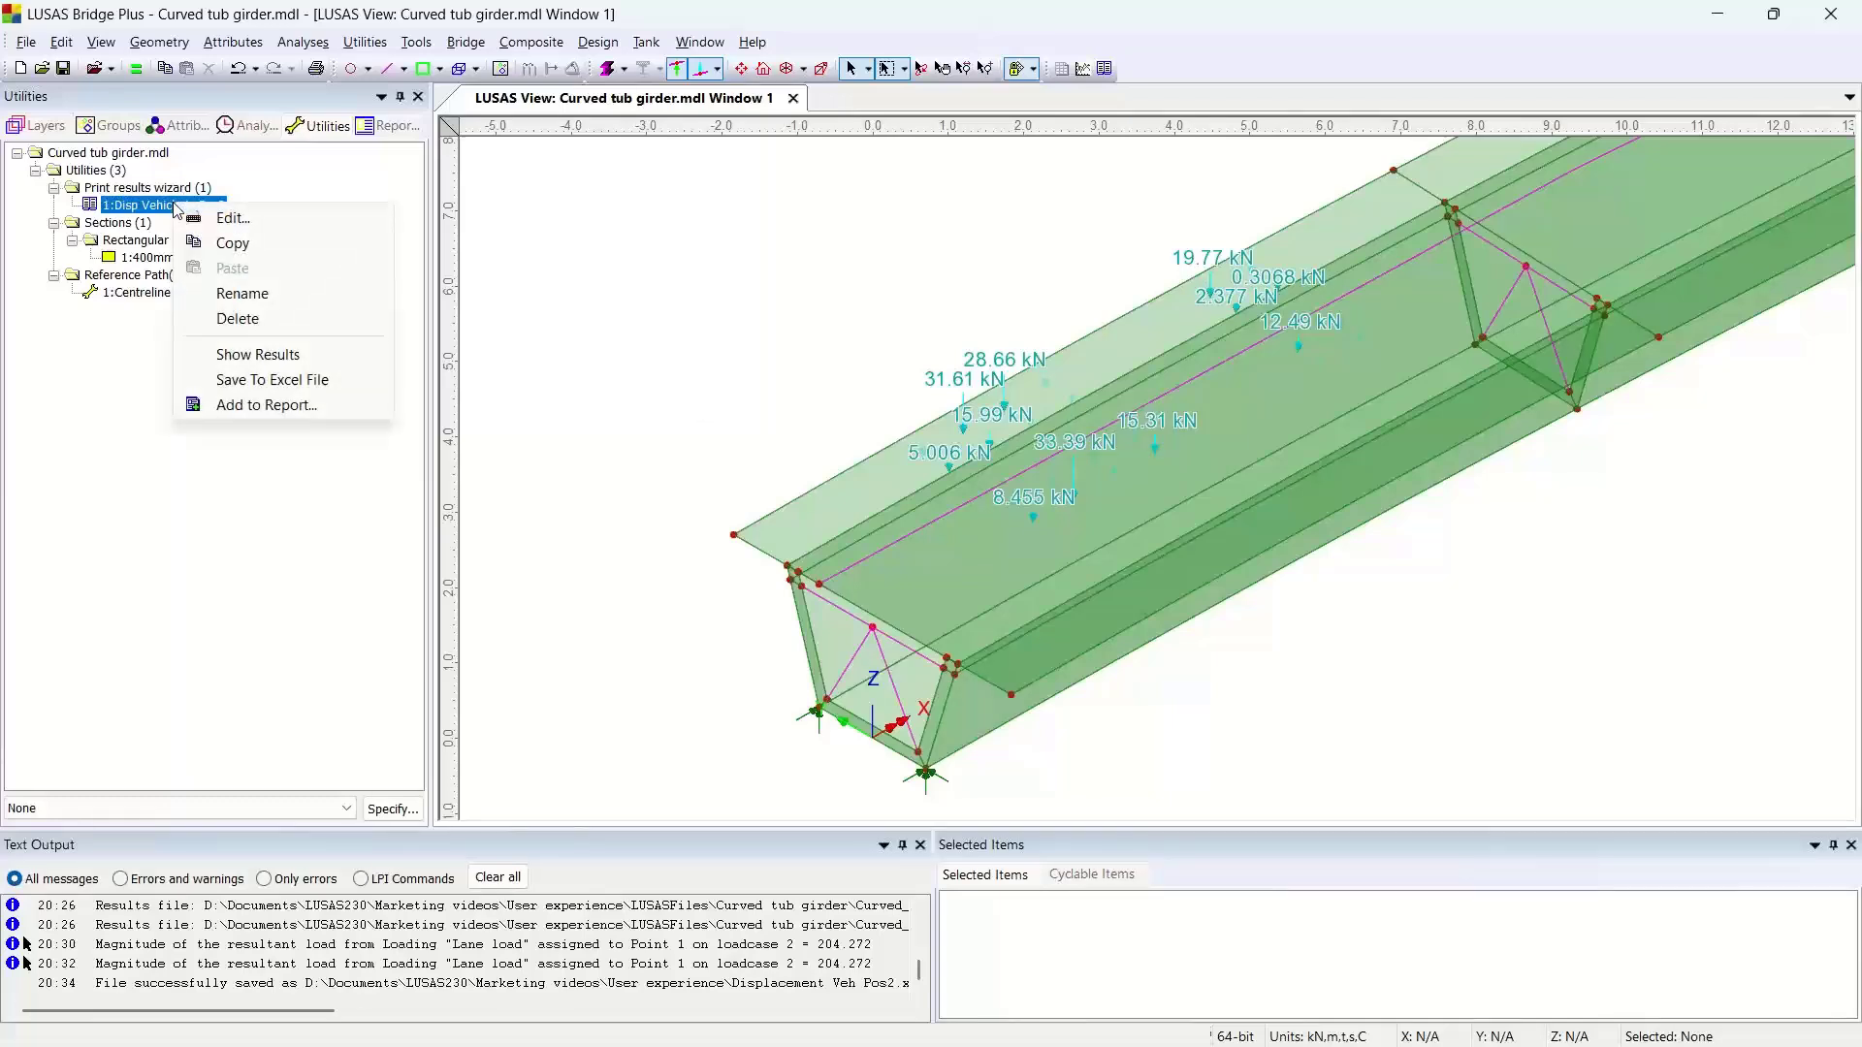
left_click(850, 299)
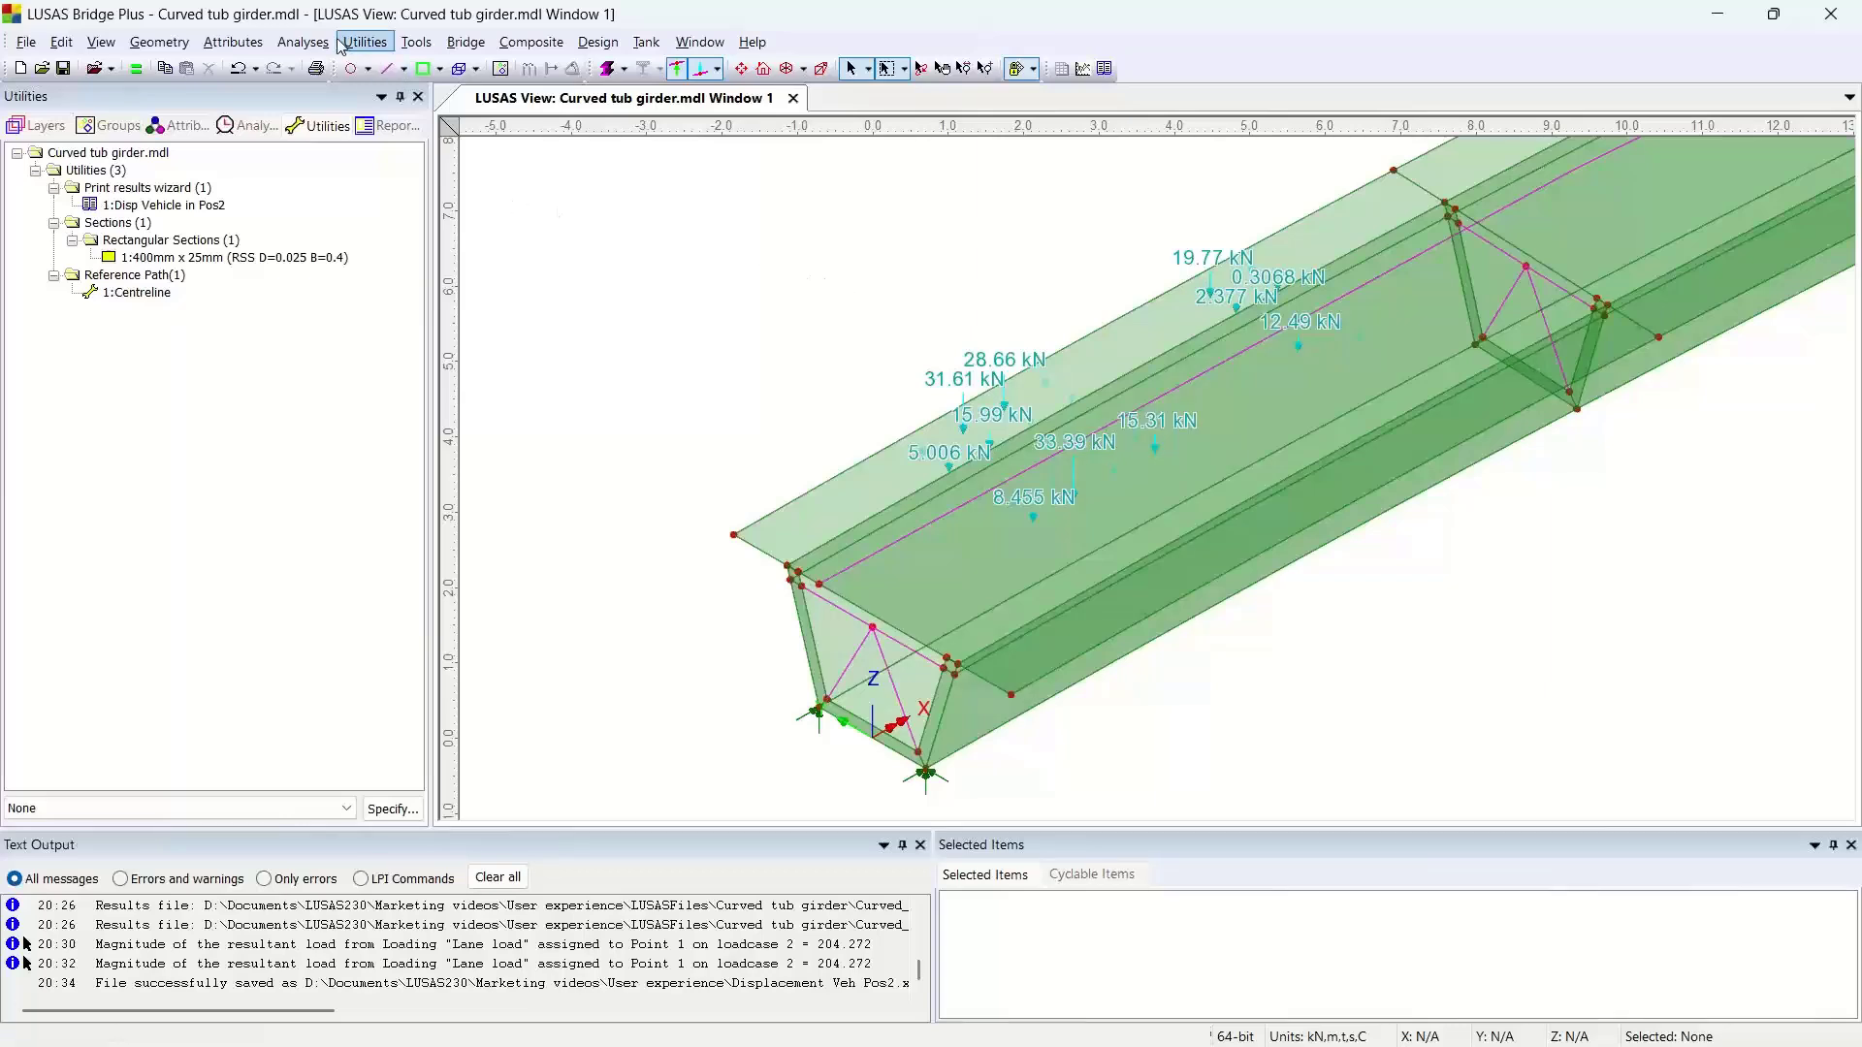
Start a surface reinforcement design attribute with Cartesian zones and insert two extra columns to give three zones along x.
left_click(233, 42)
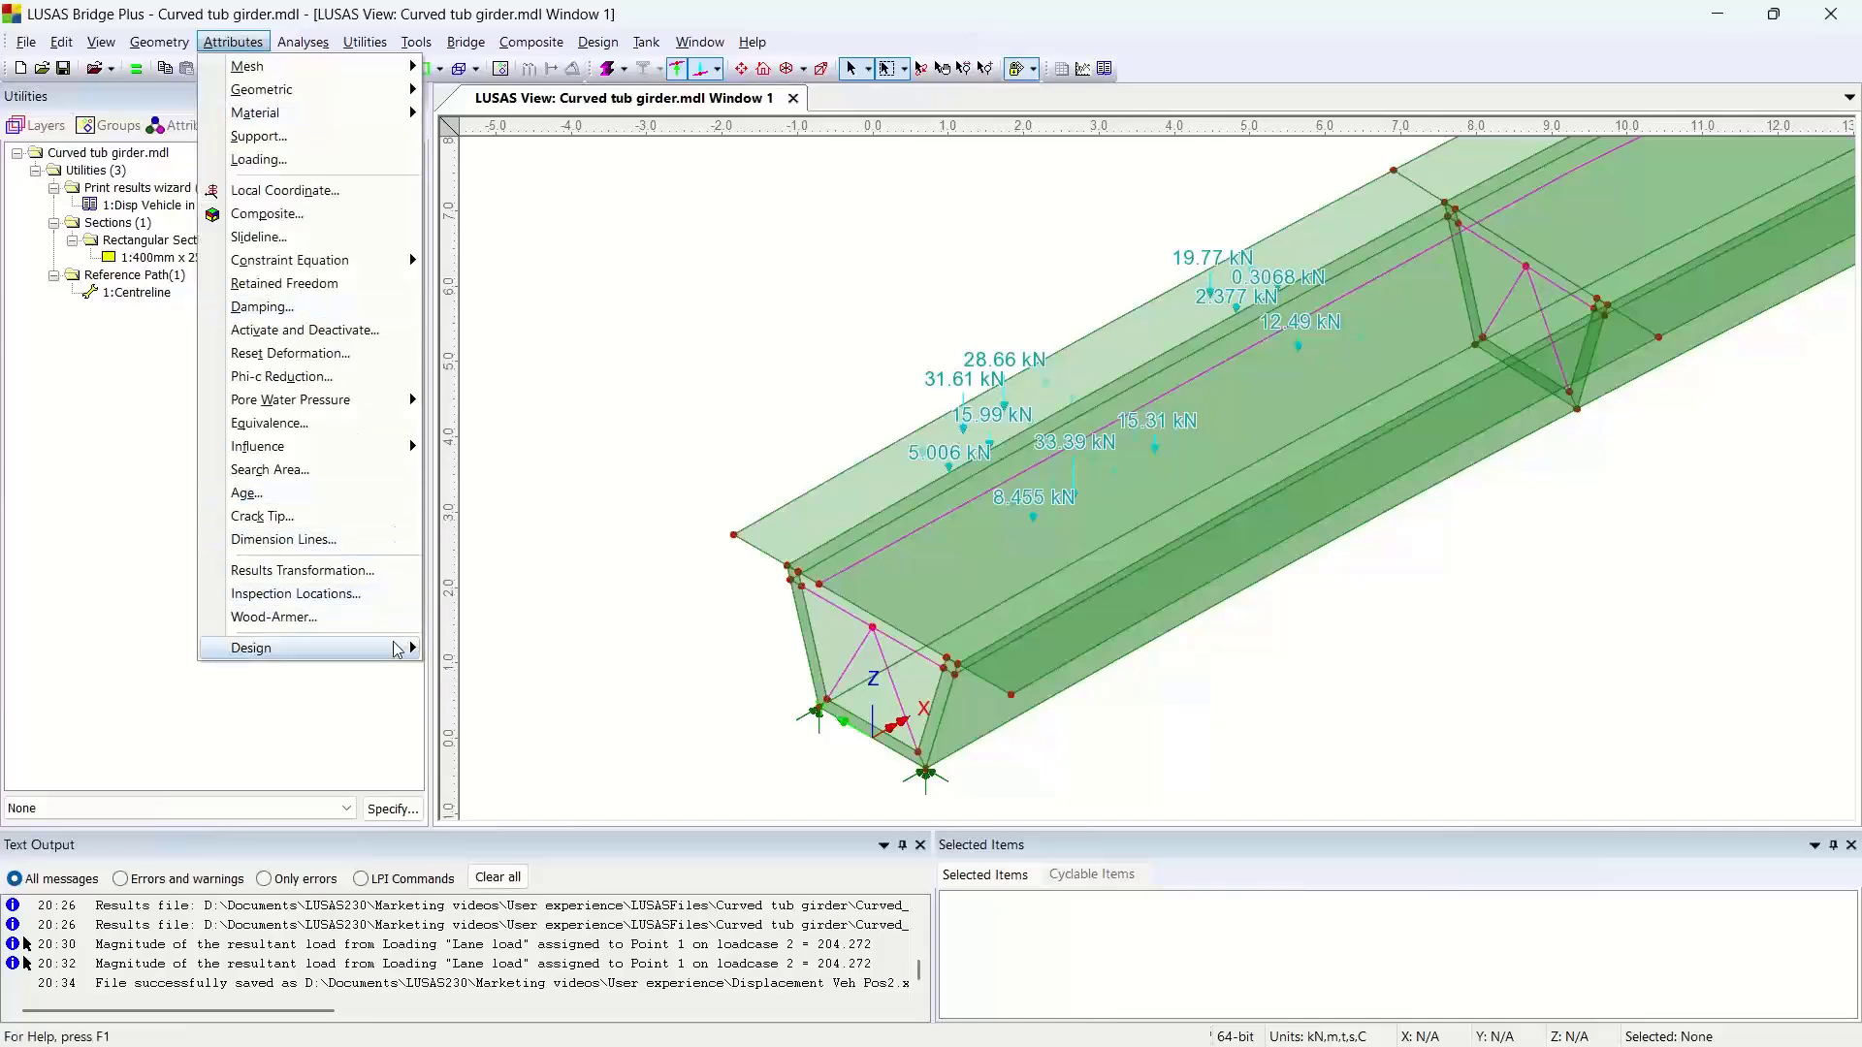
mouse_move(399, 650)
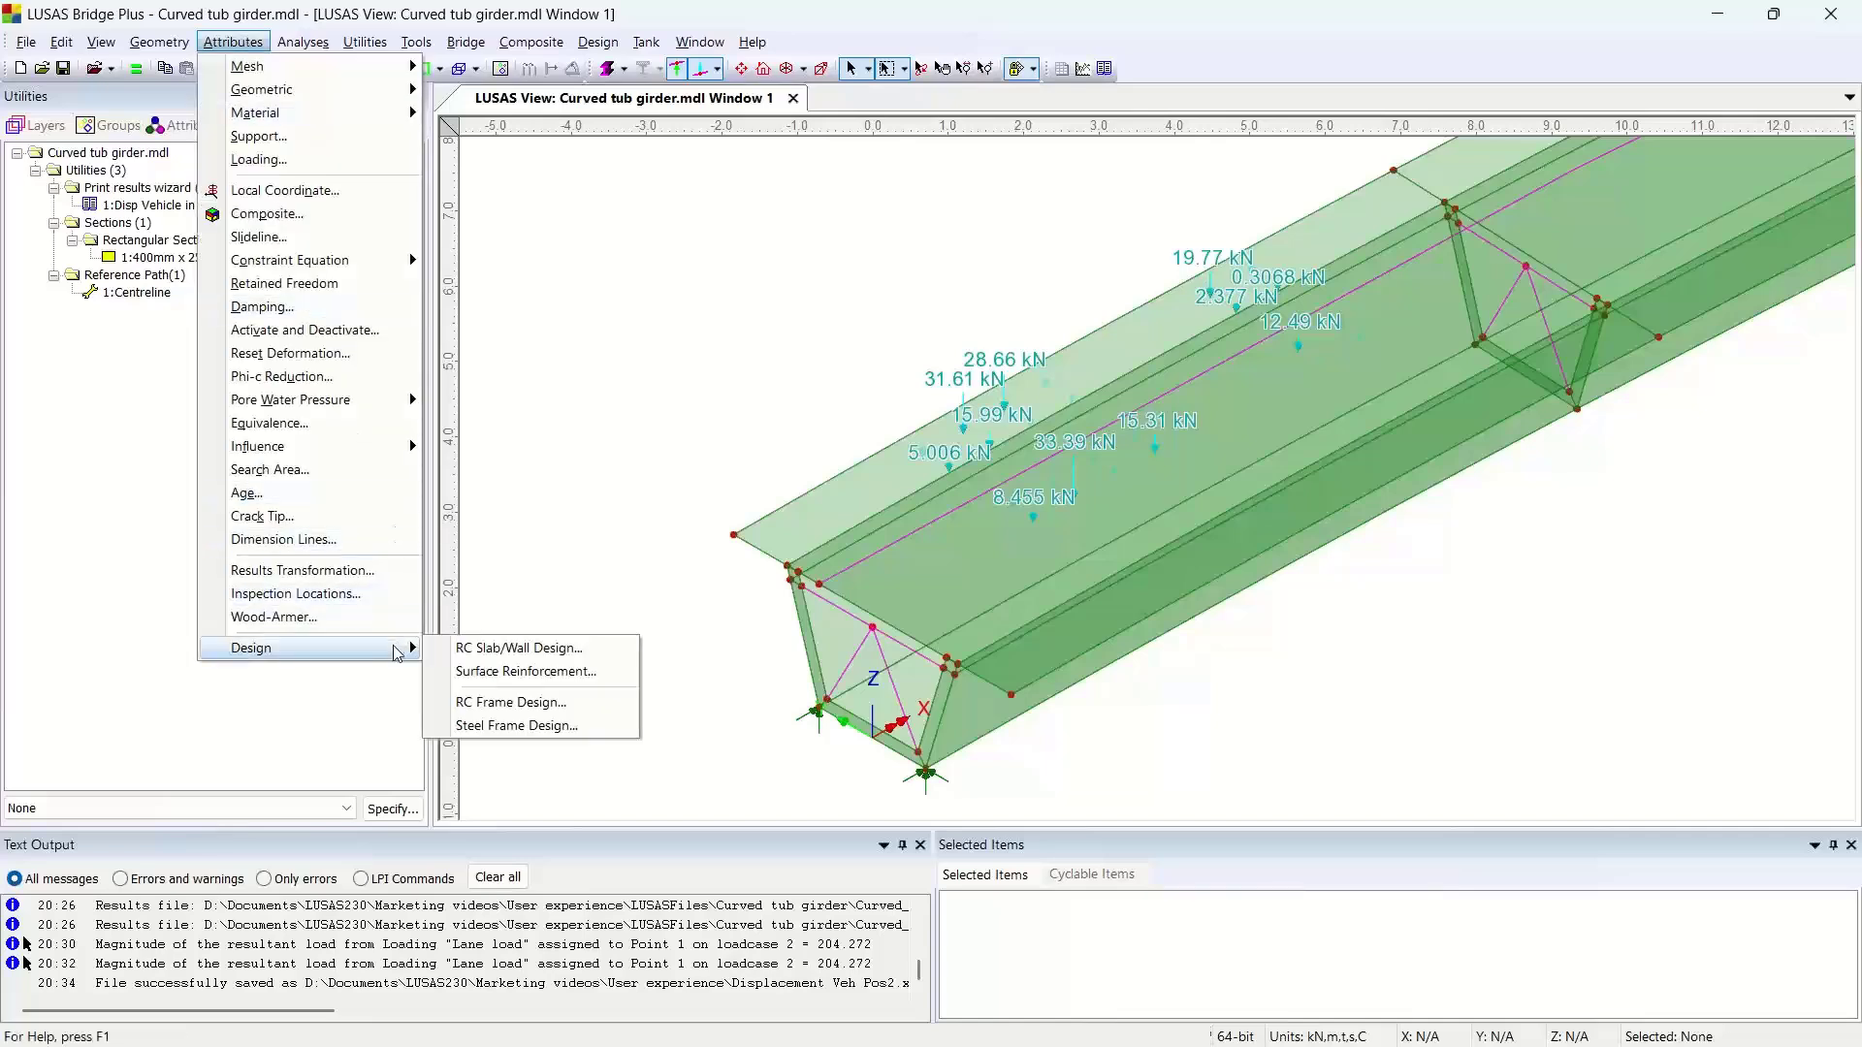
left_click(609, 680)
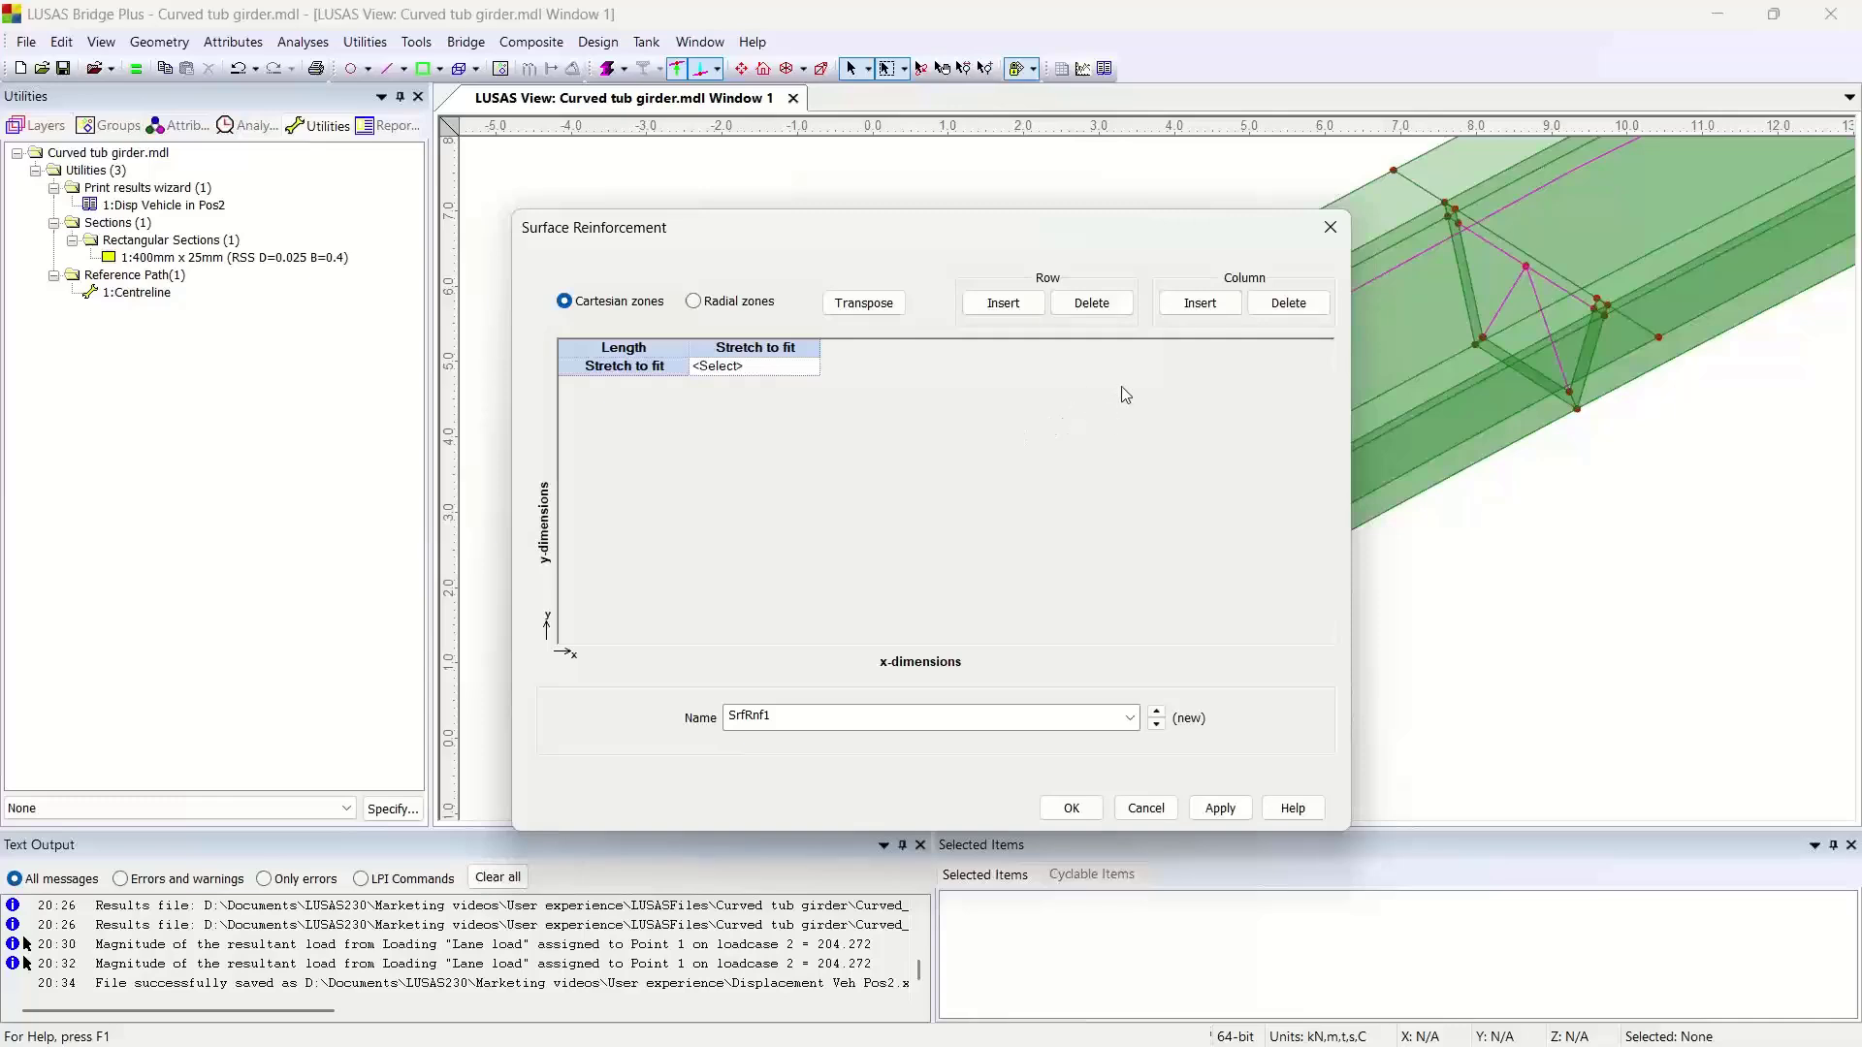
left_click(1200, 303)
left_click(1200, 303)
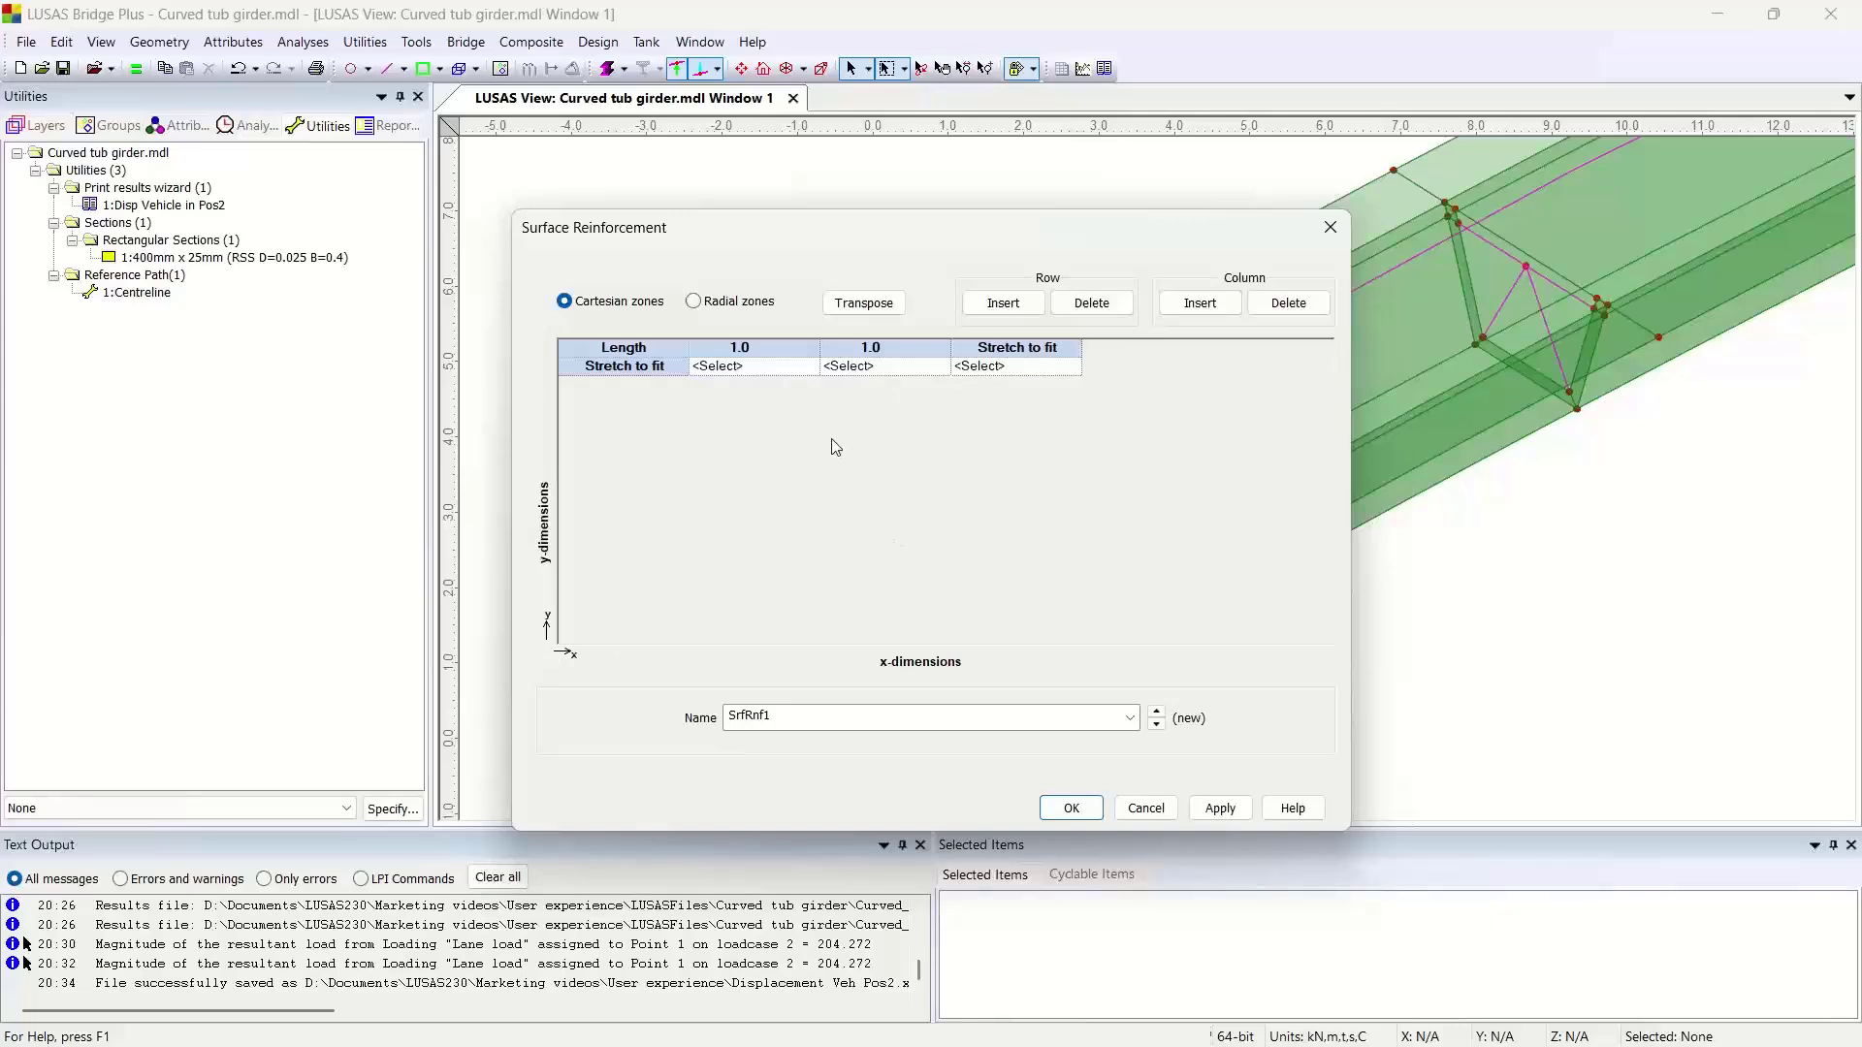
Set the middle zone's x length to stretch to fit and both outer zones' x lengths to 12.
left_click(916, 350)
left_click(937, 350)
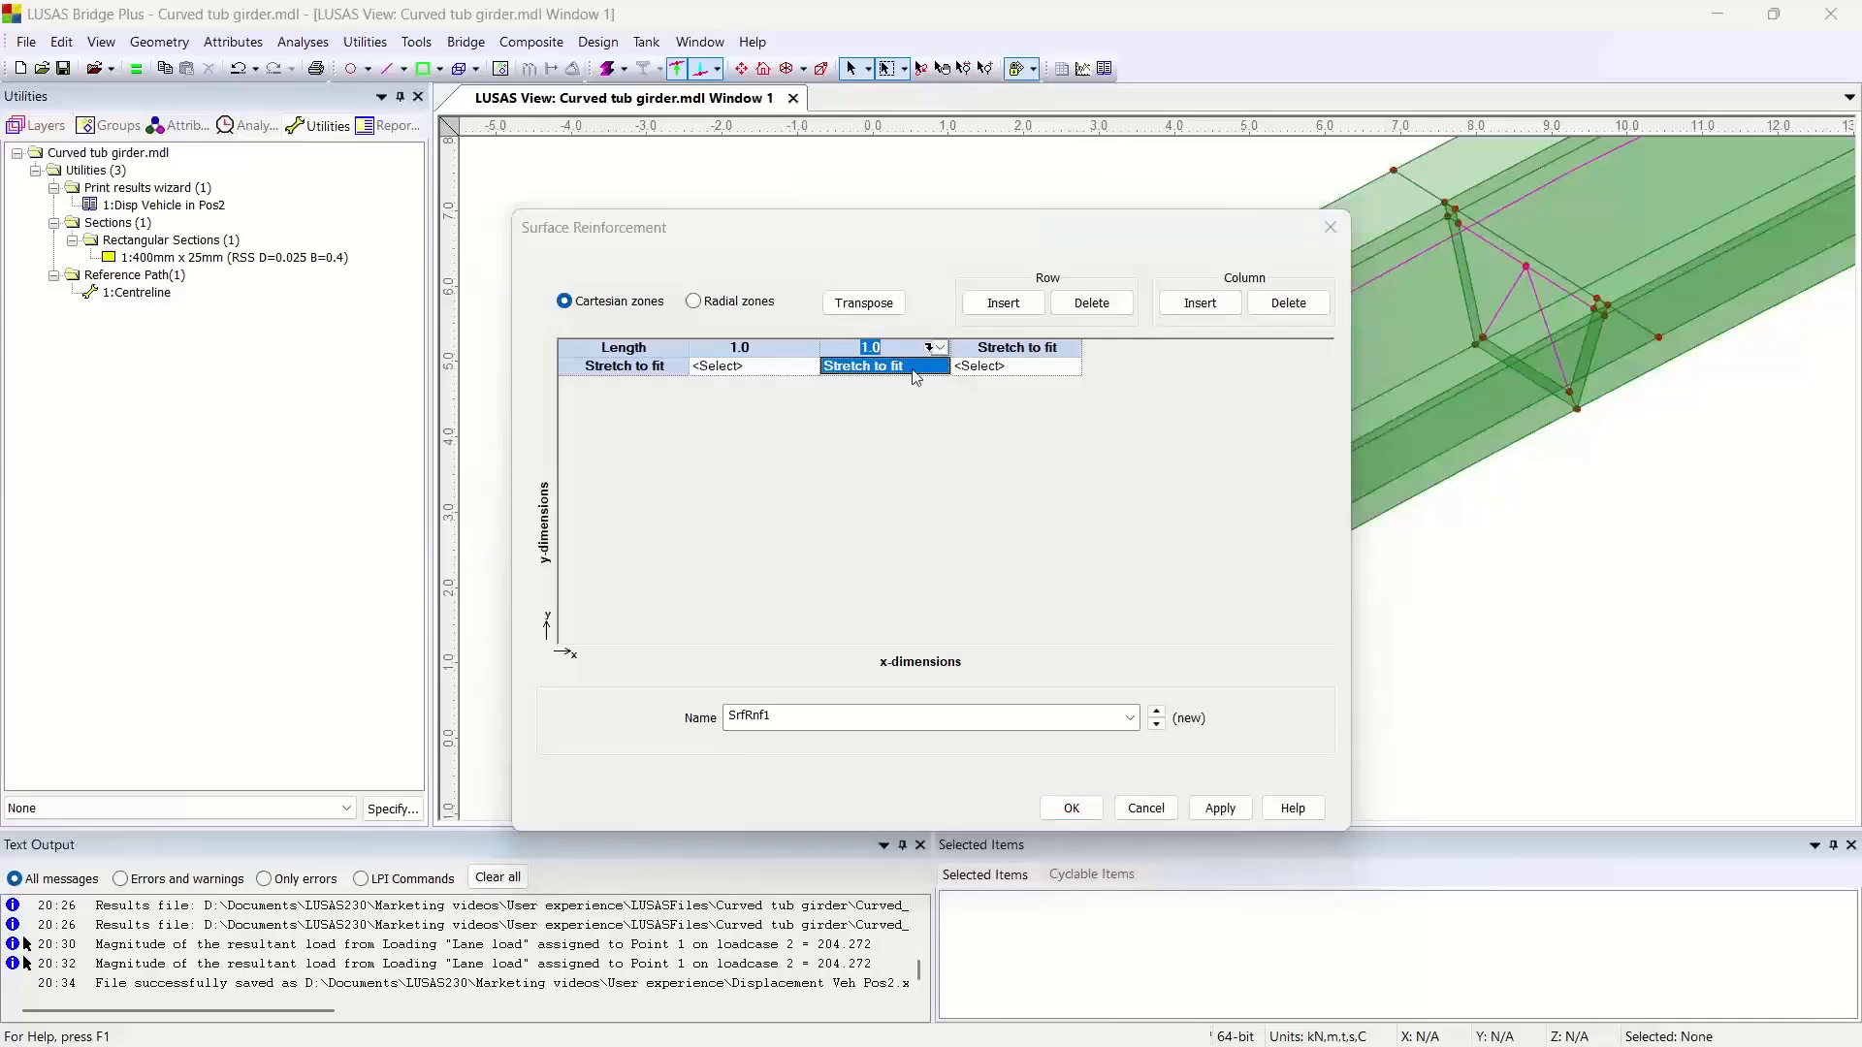
left_click(913, 375)
left_click(787, 349)
type("12")
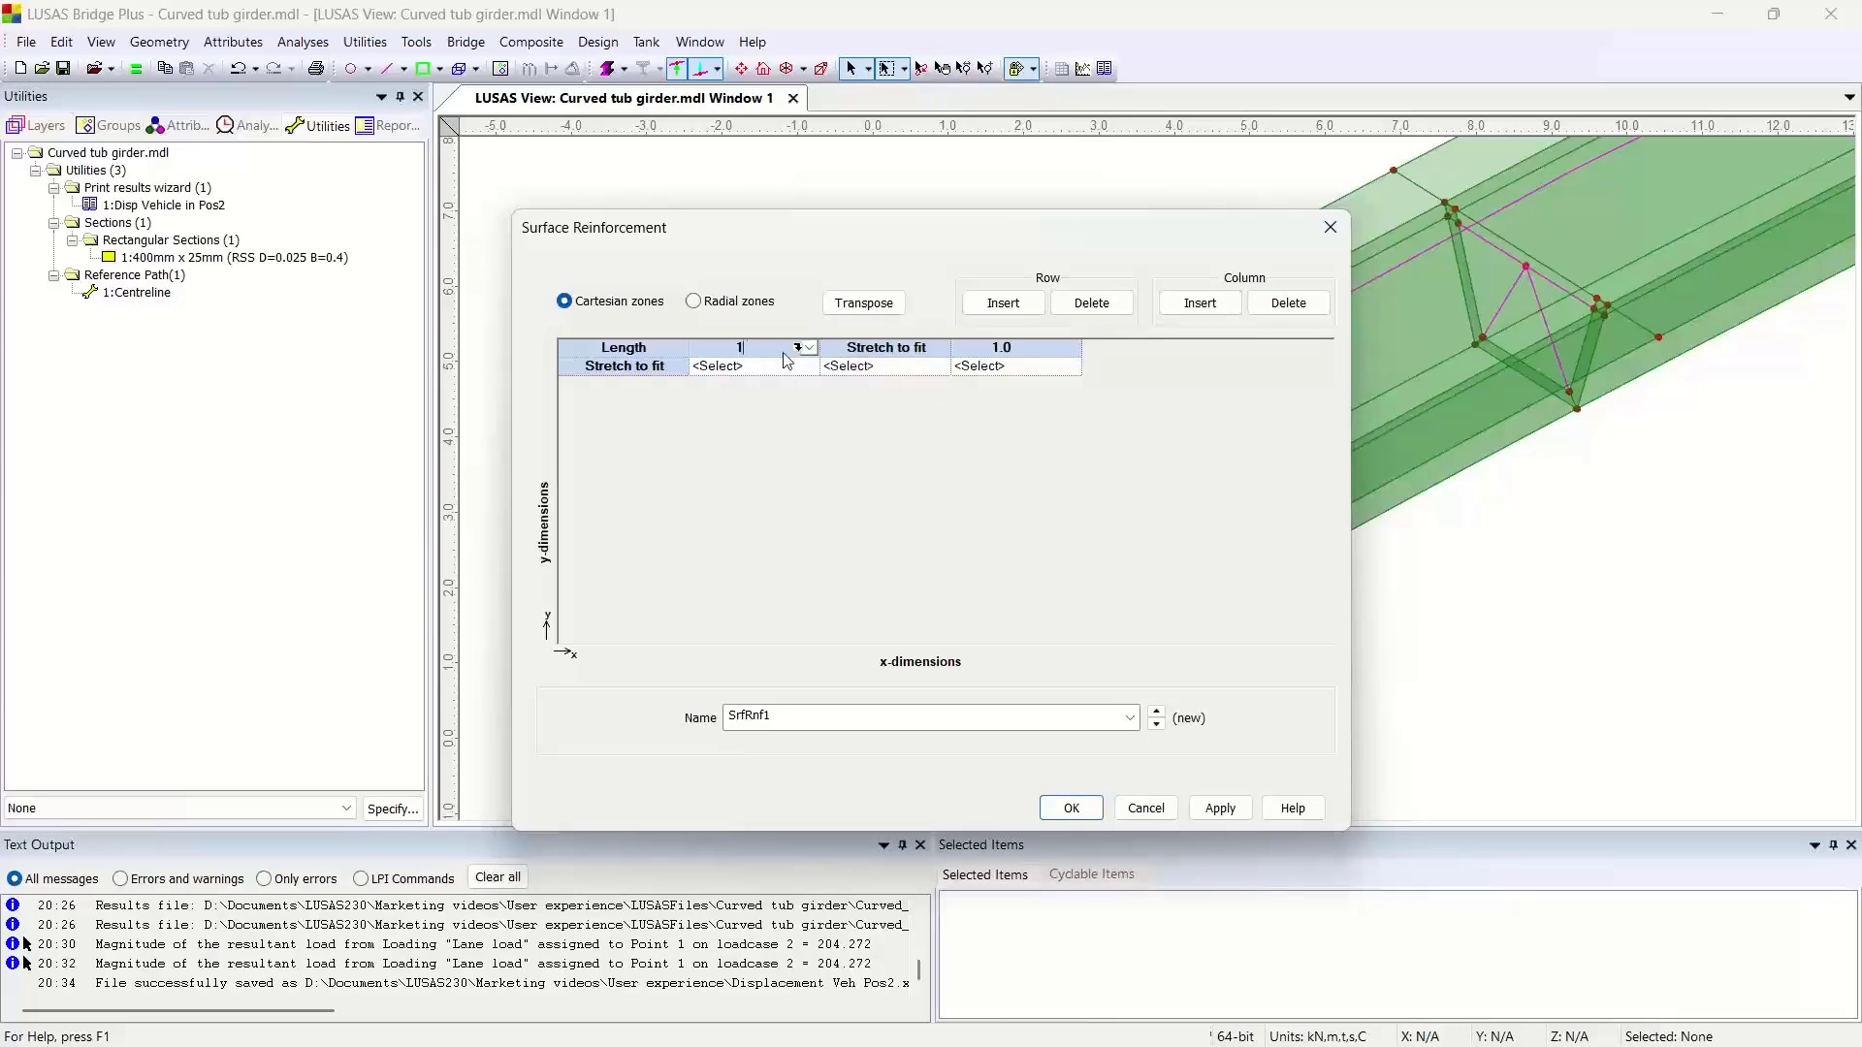
left_click(1025, 353)
type("12")
Create a reinforcement layout named Rebar Over Supports for the first zone, with a bar diameter of 0.032 in top layer 1.
left_click(770, 368)
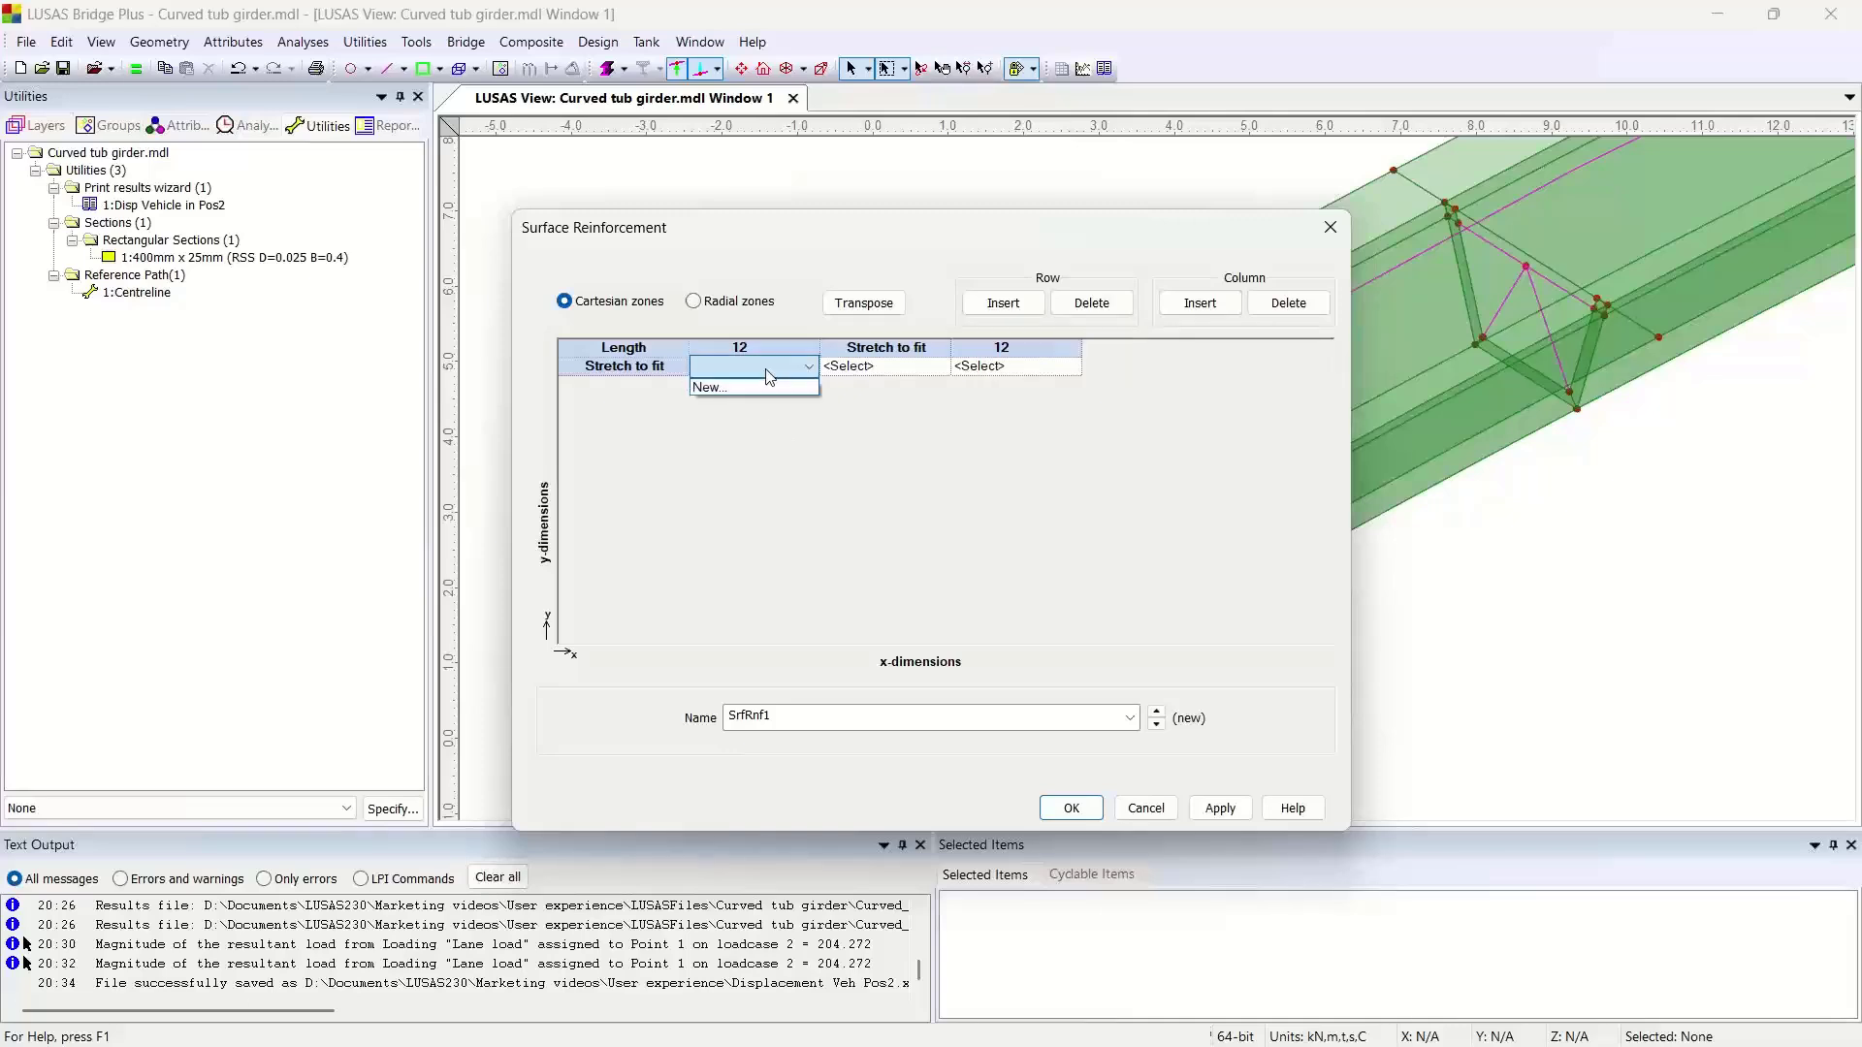
left_click(768, 370)
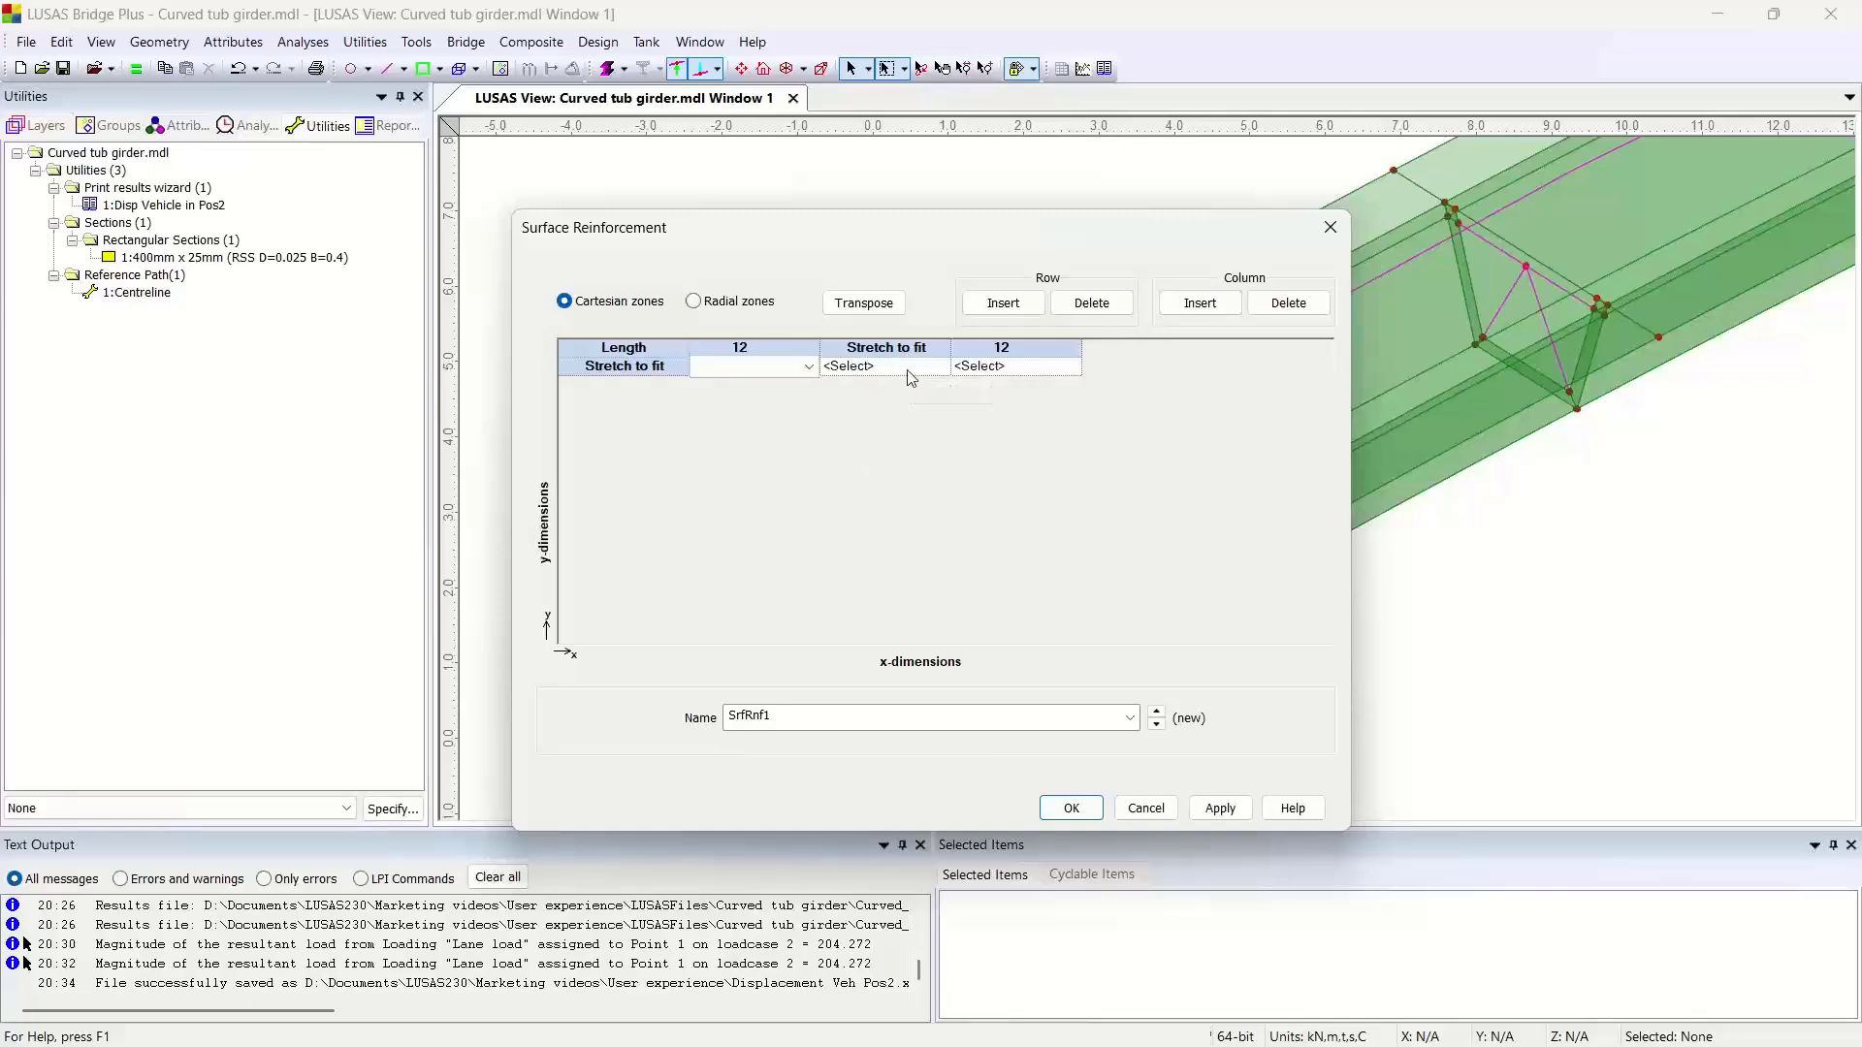
left_click(765, 376)
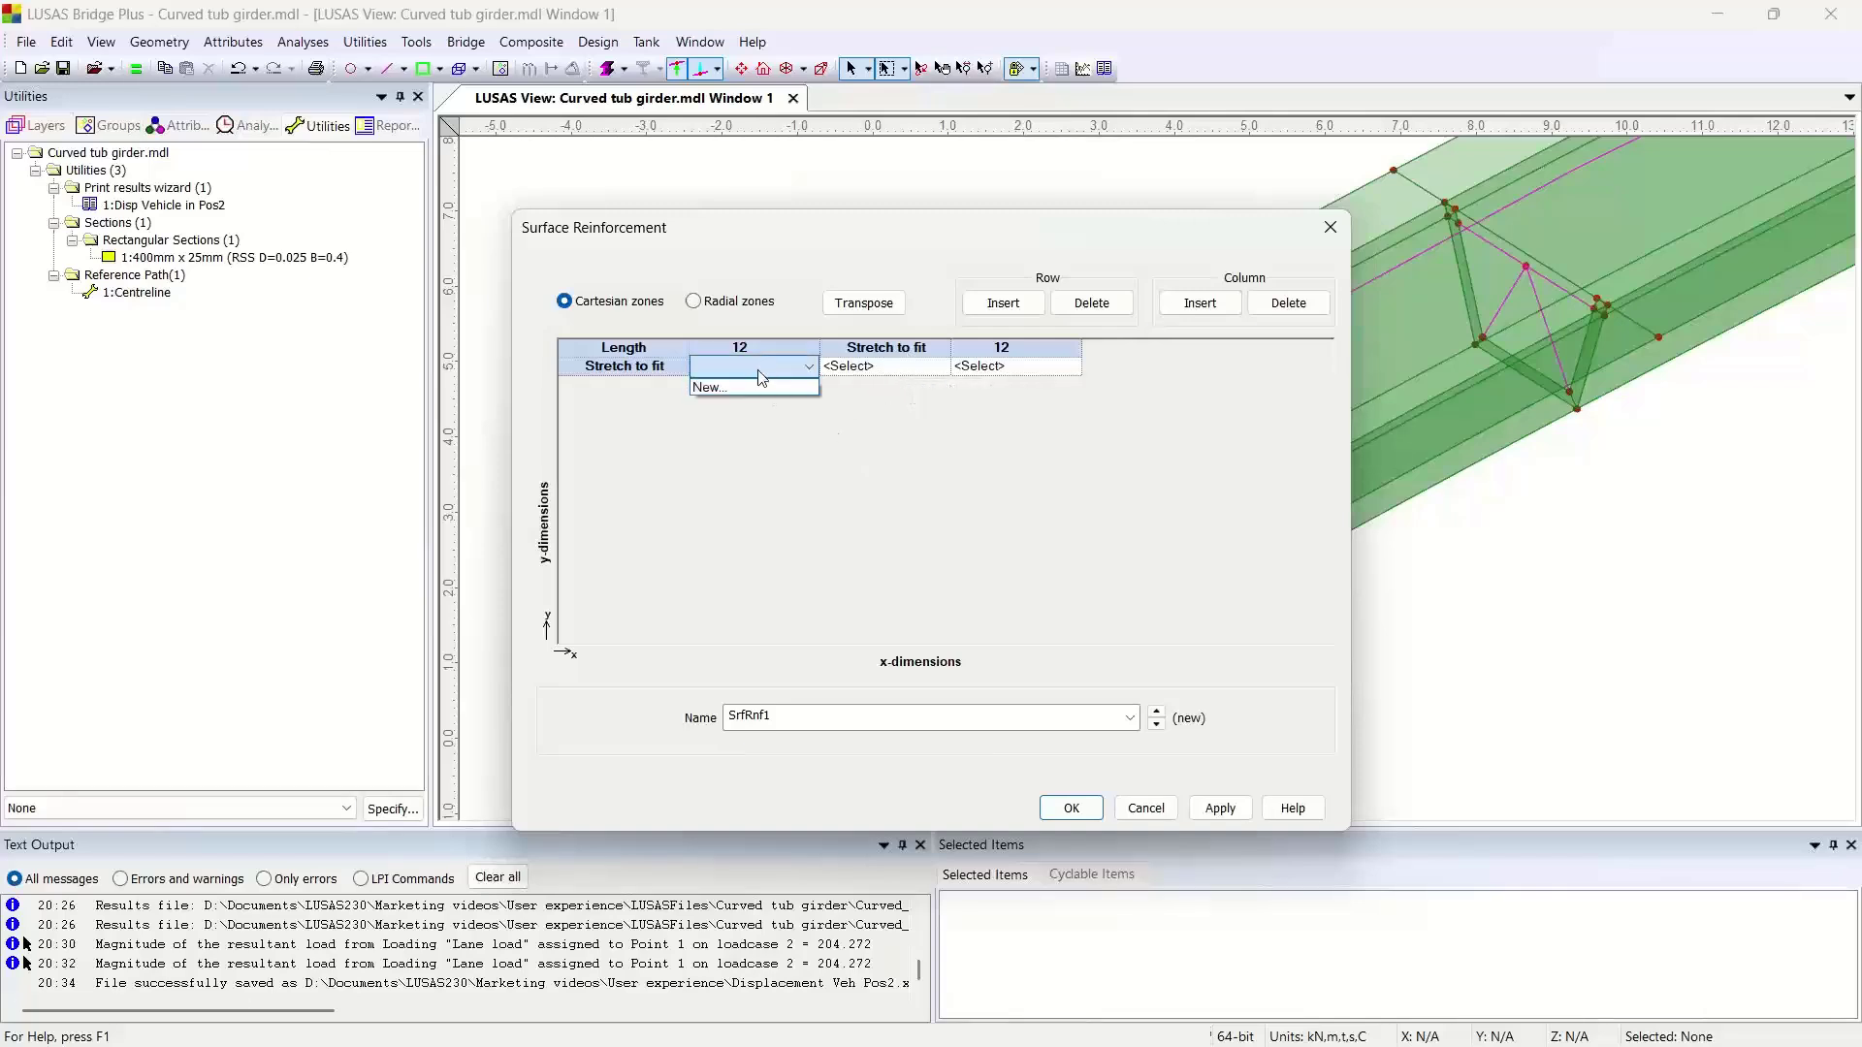
left_click(752, 388)
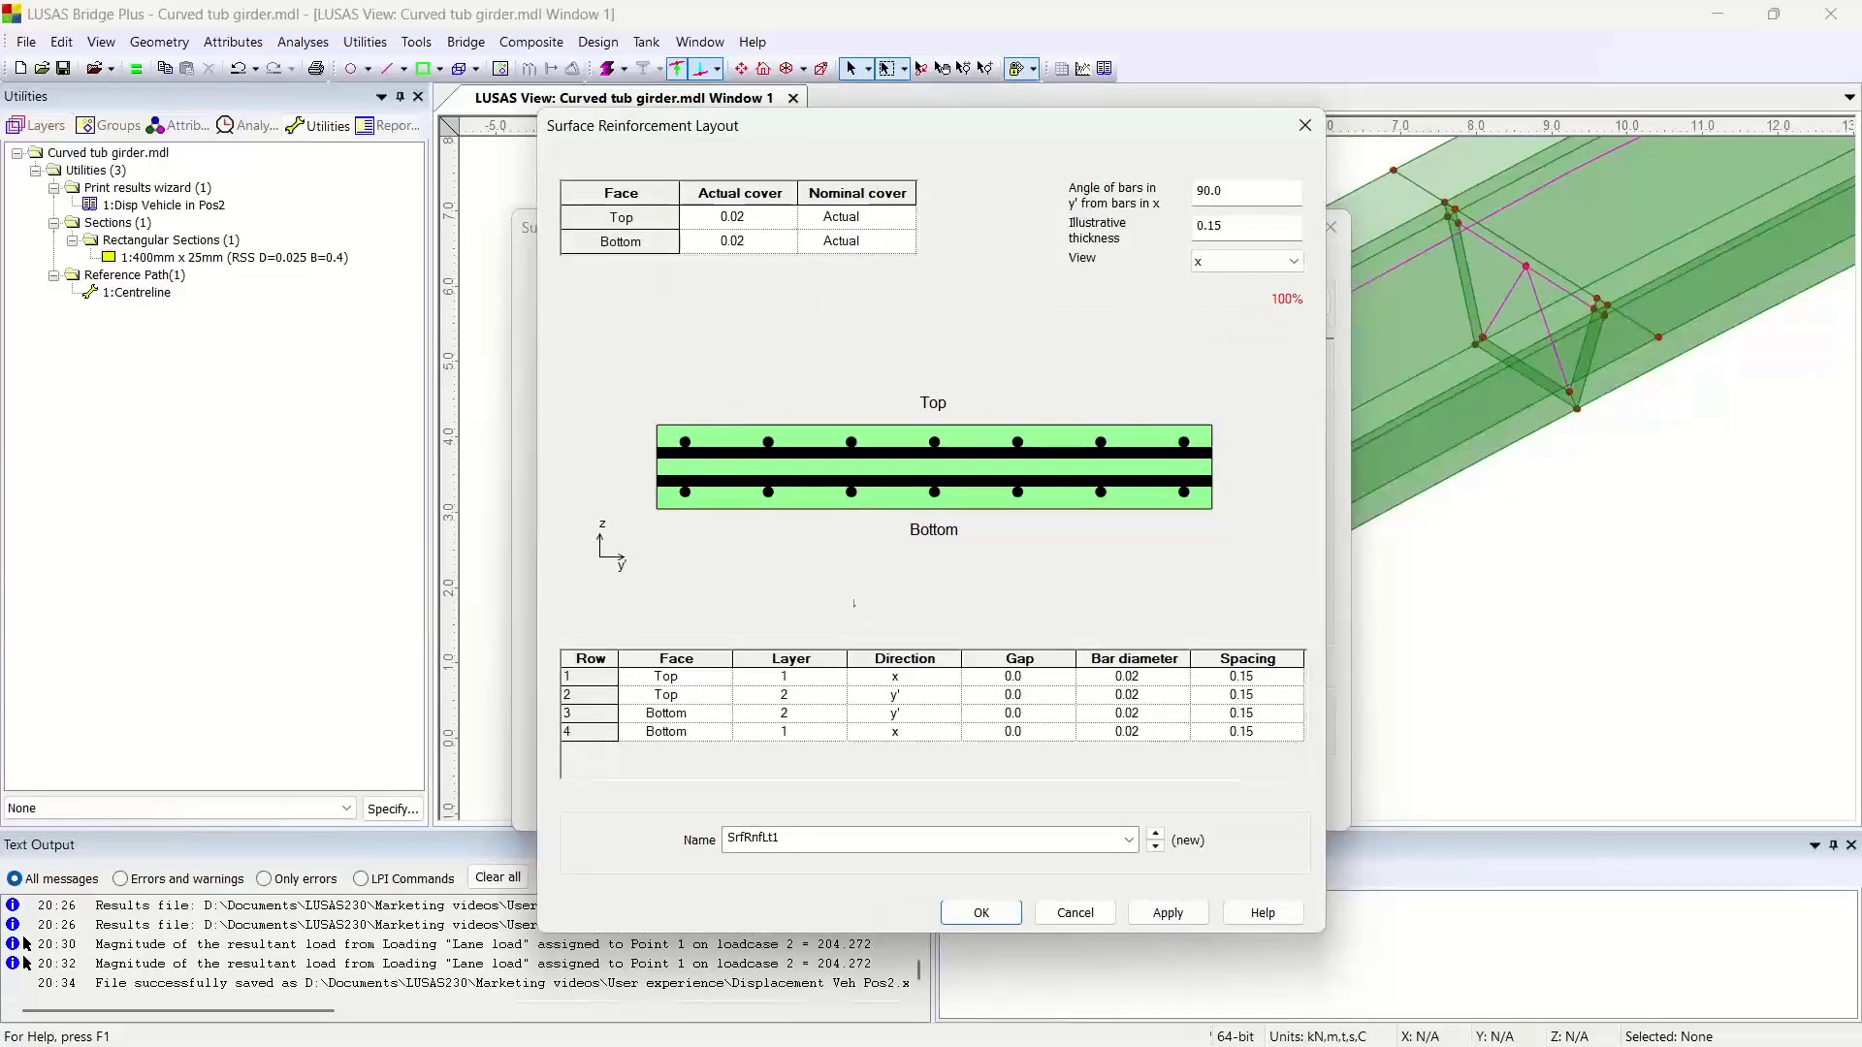
left_click(1144, 679)
key("BackSpace")
type("32")
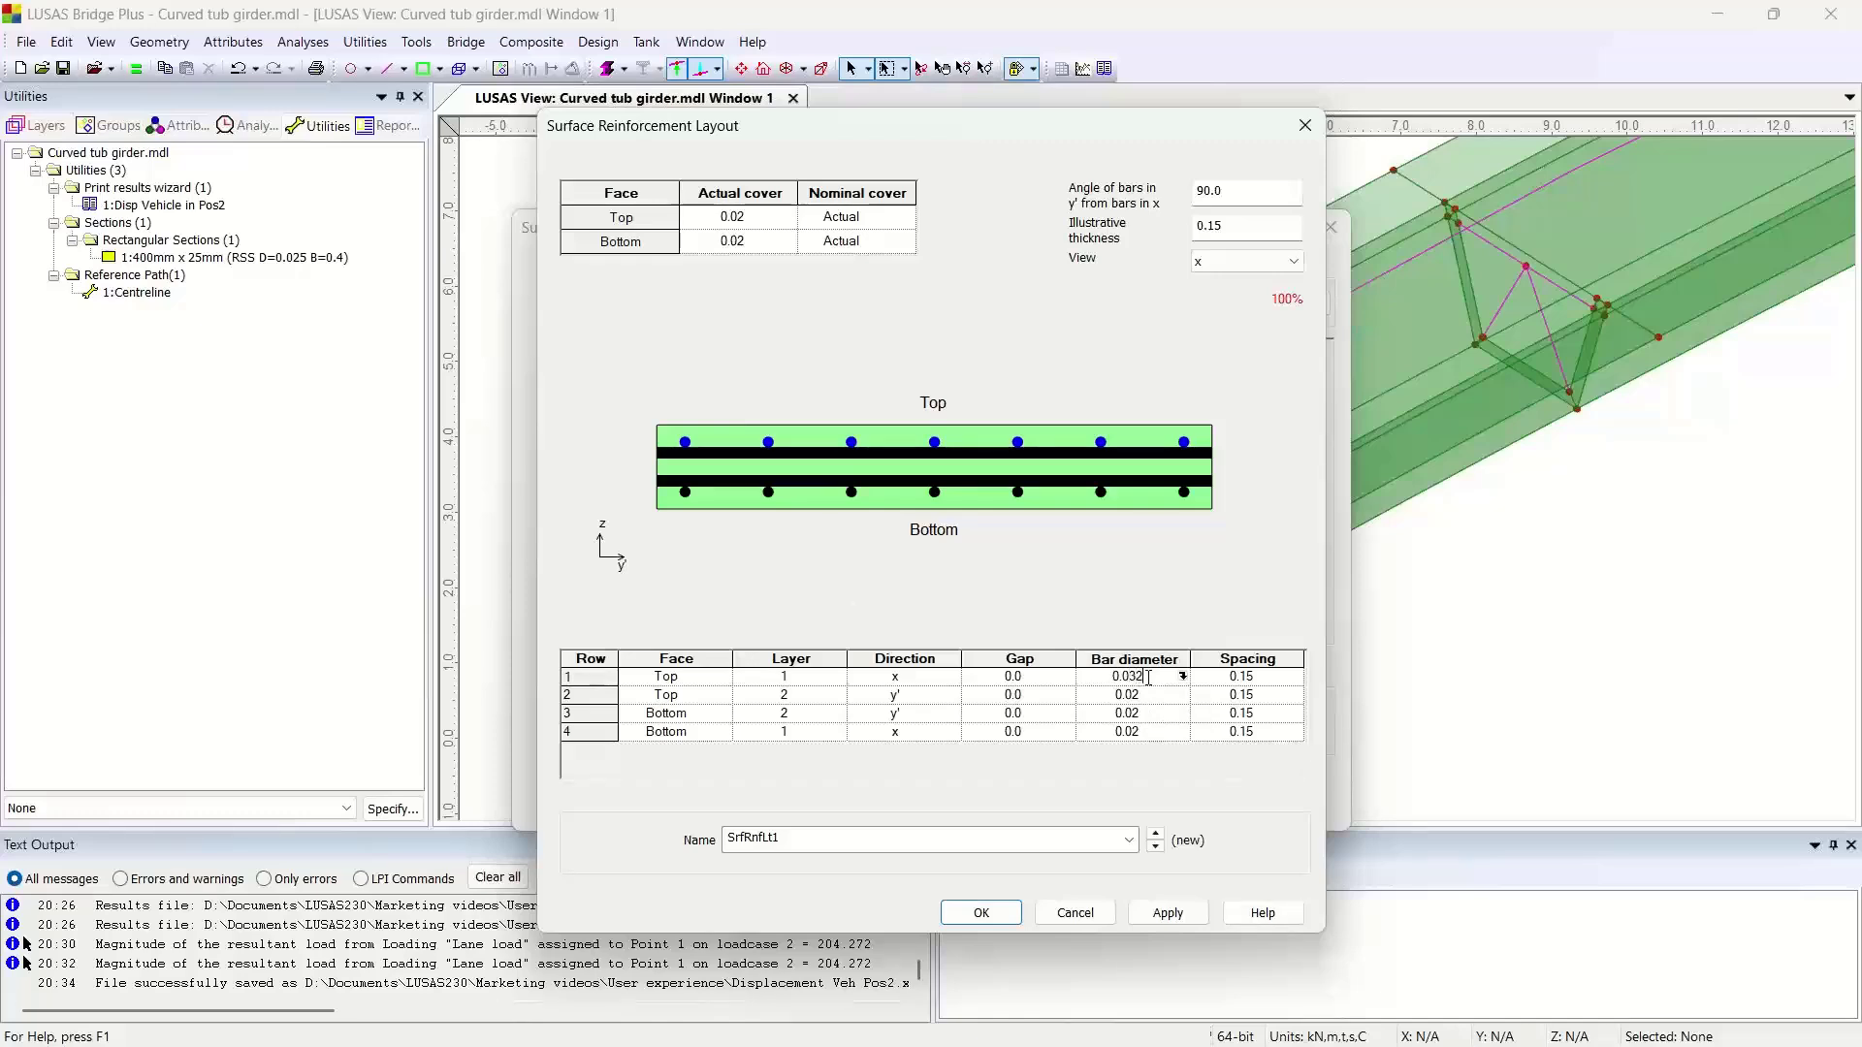
double_click(854, 841)
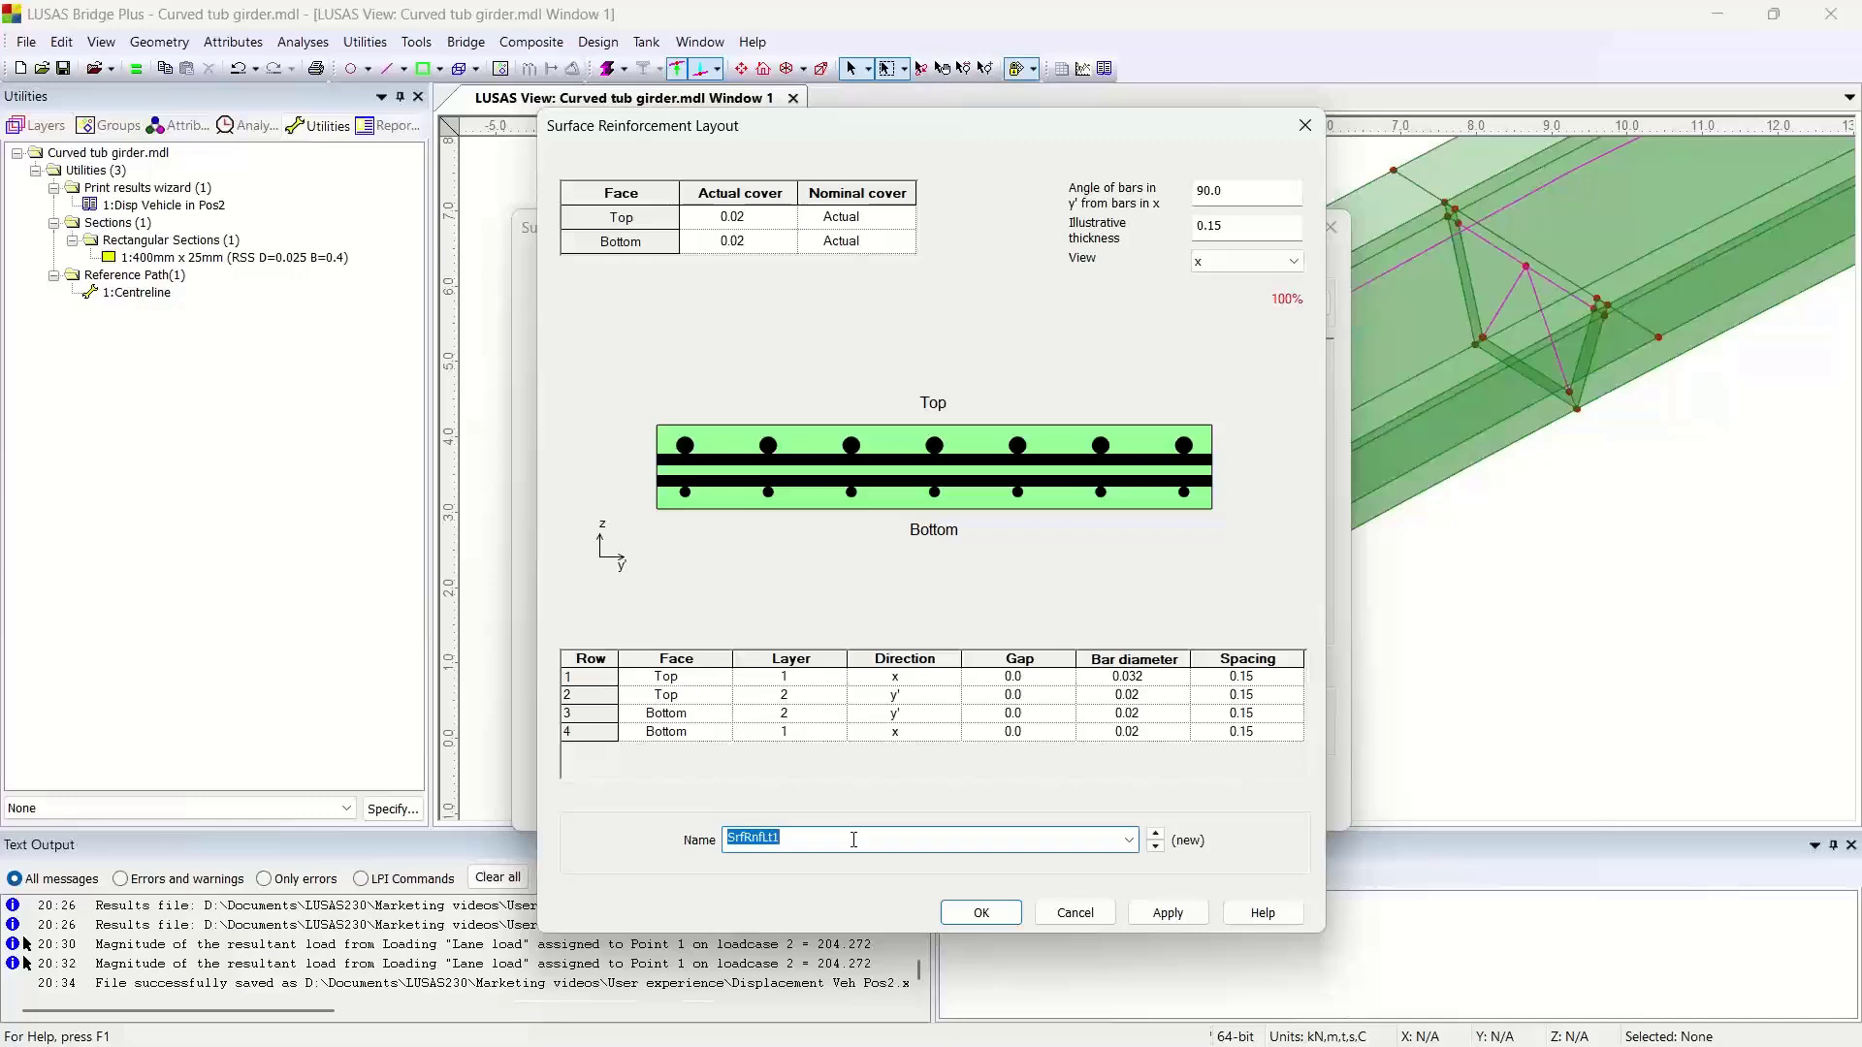
type("Rebar Over Supports")
left_click(965, 913)
Assign the Rebar Over Supports layout to the third zone.
left_click(1020, 373)
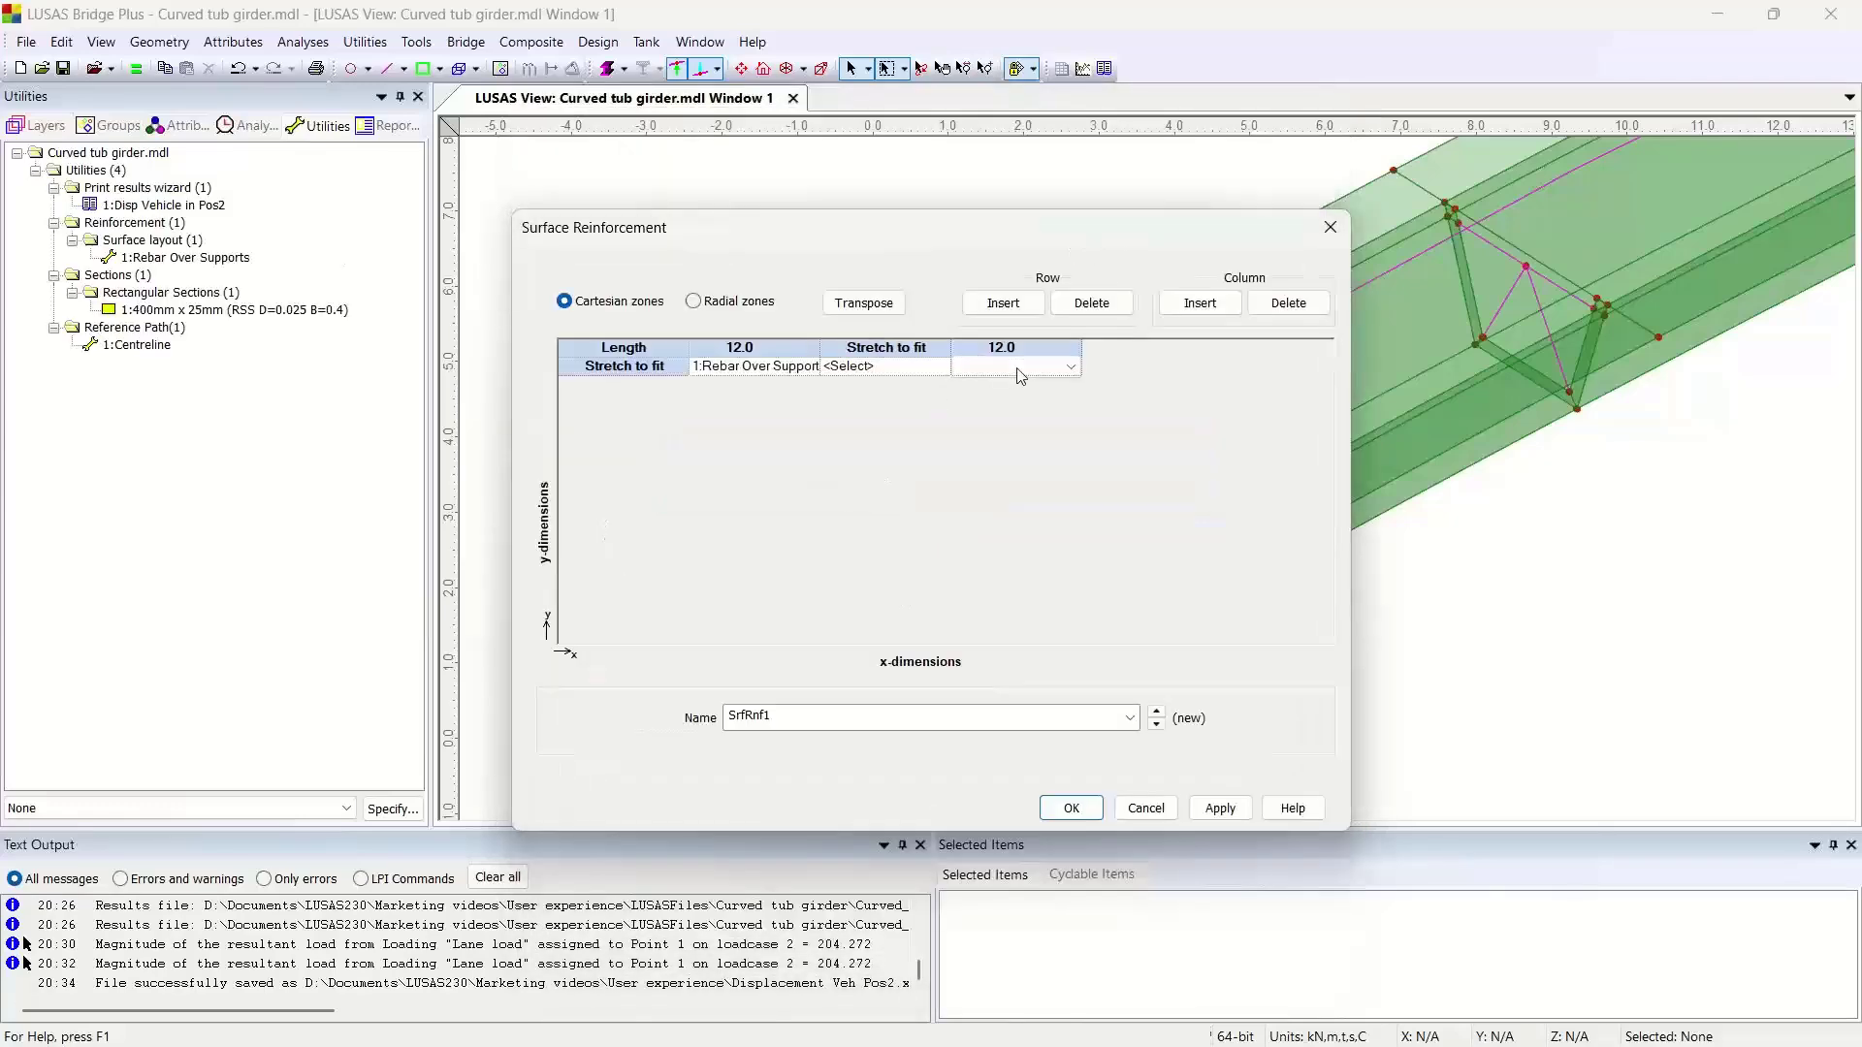
left_click(1021, 375)
left_click(1004, 385)
Create a reinforcement layout named Rebar in span for the middle zone, using the default bar diameters and spacing.
left_click(935, 367)
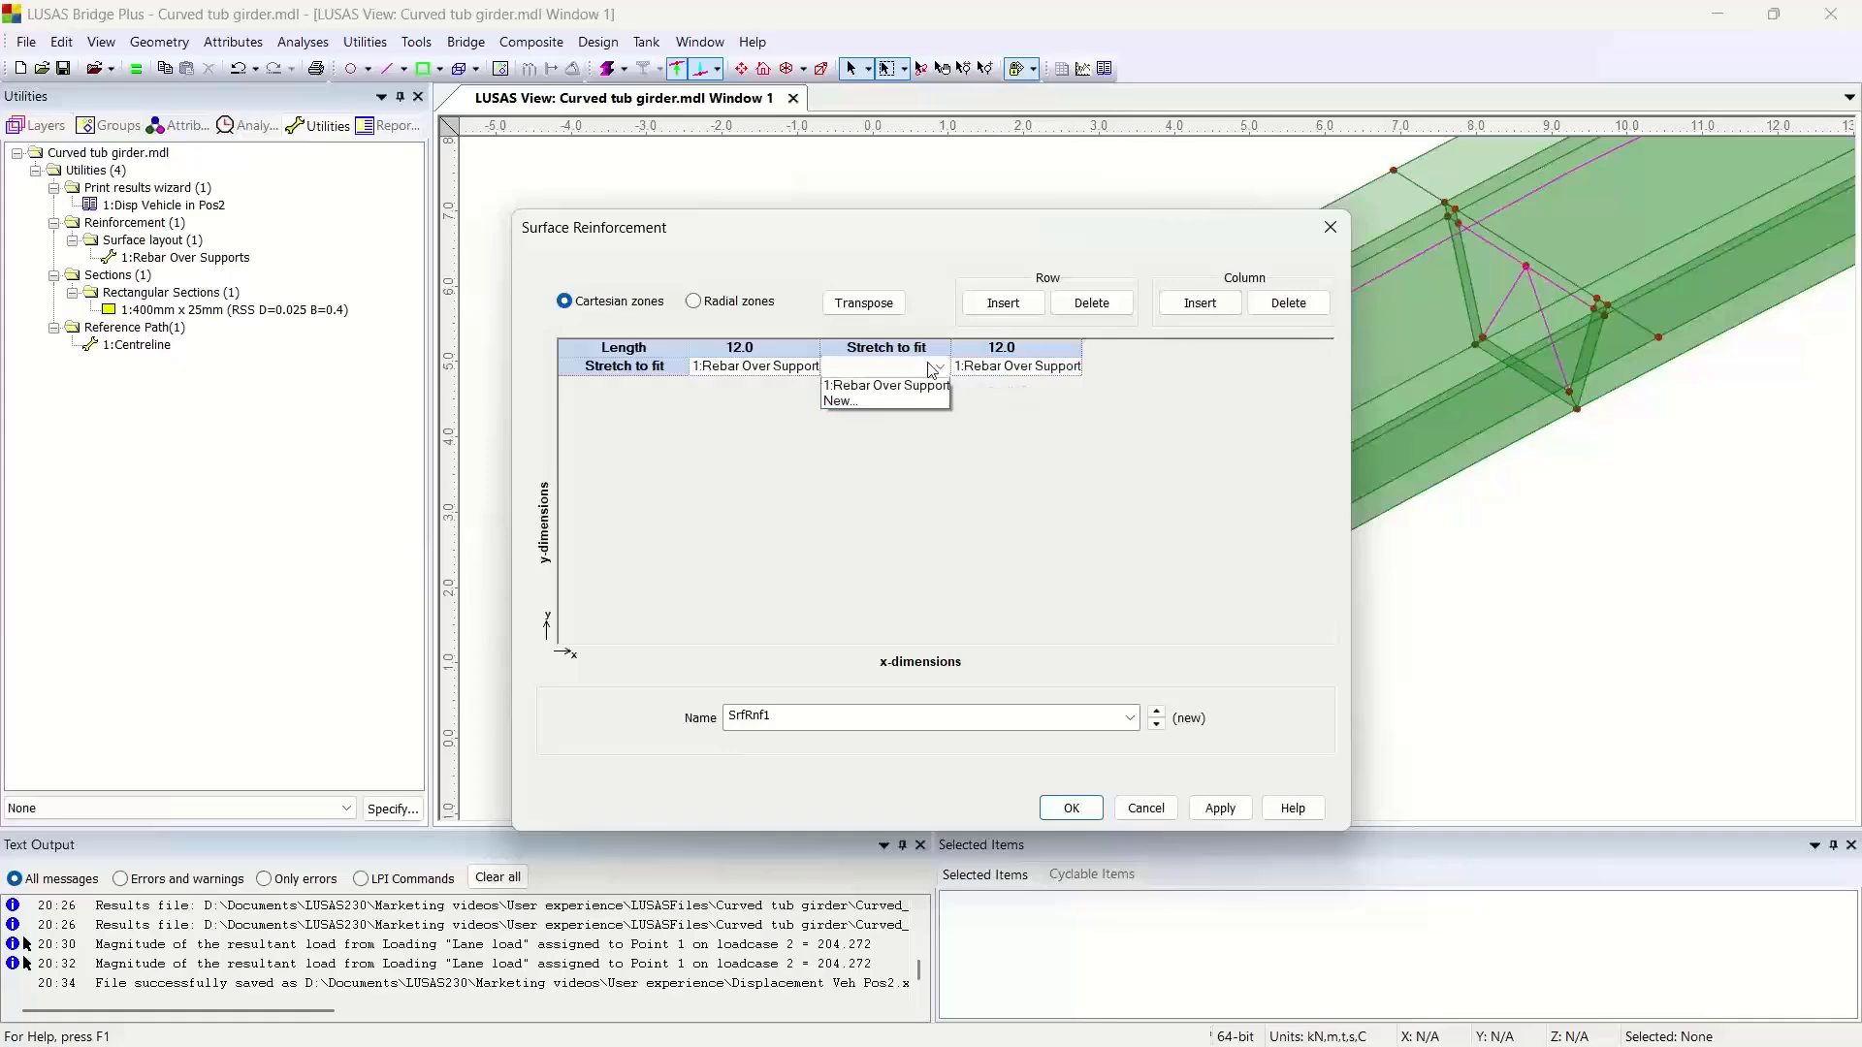
left_click(853, 400)
double_click(794, 841)
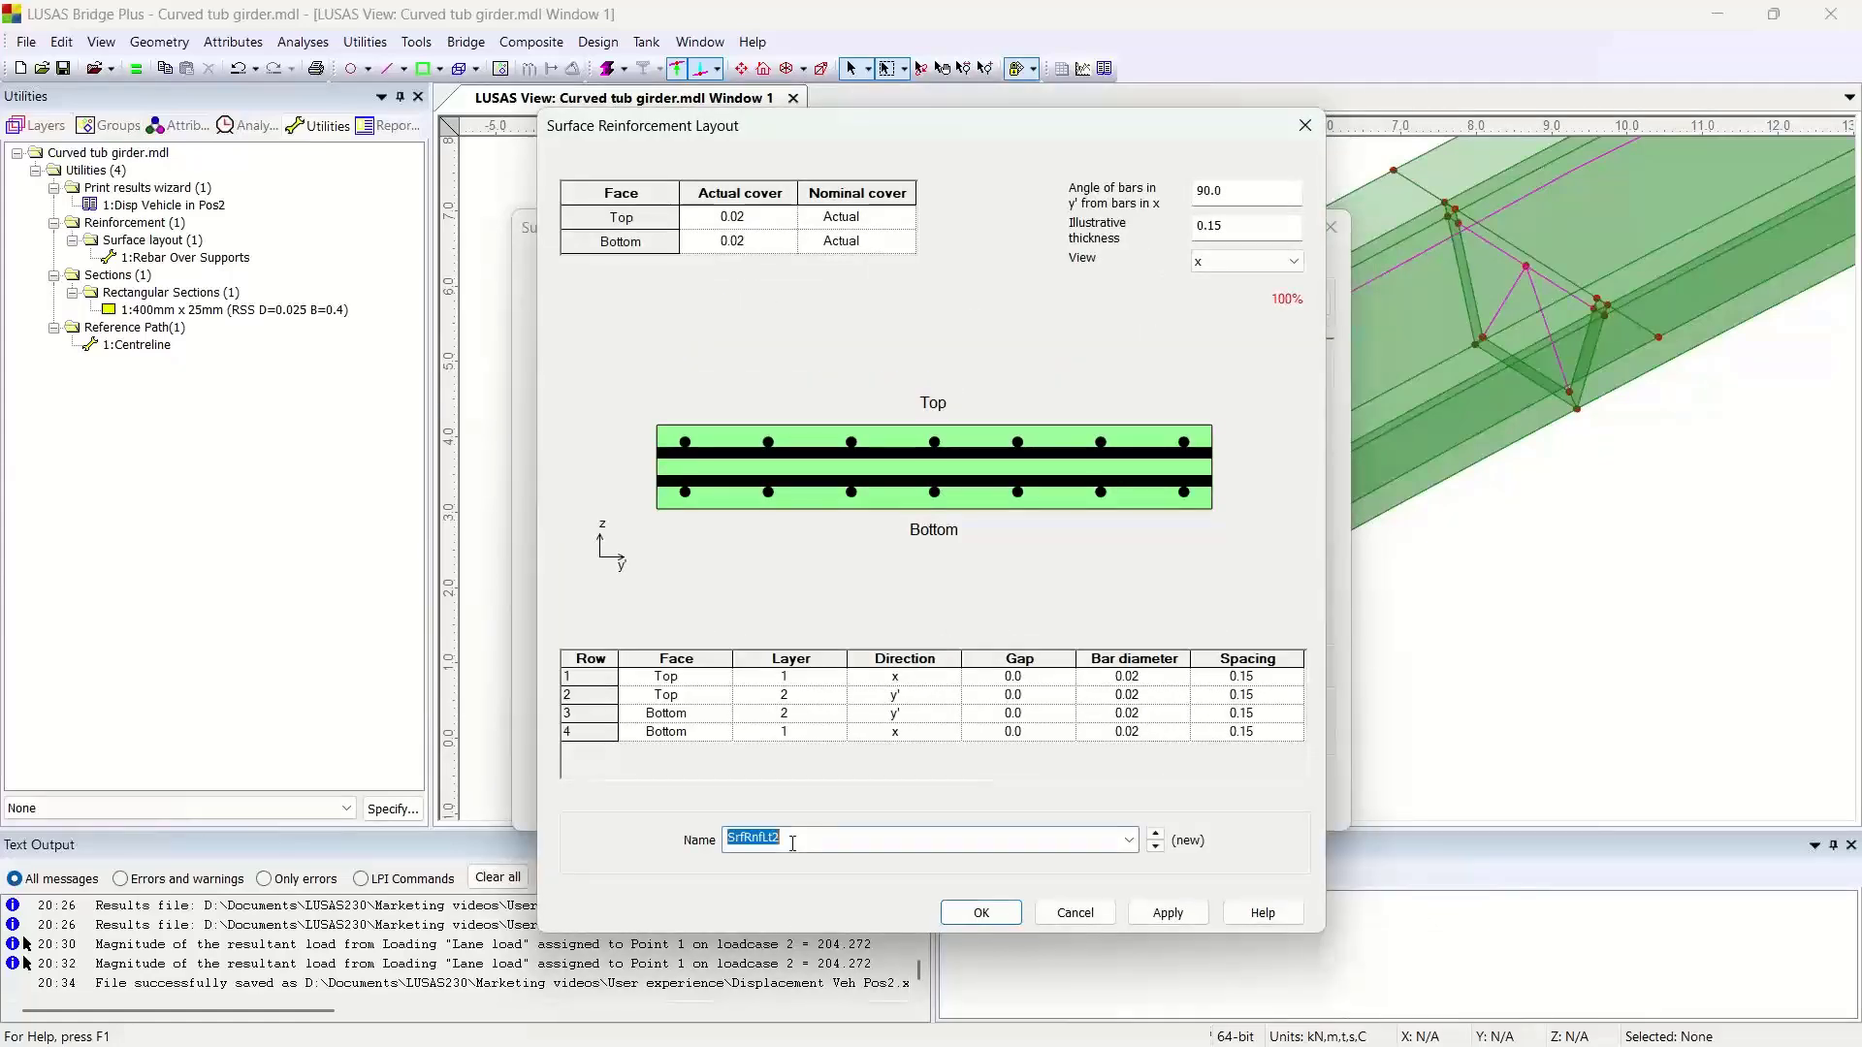
type("Rebar in span")
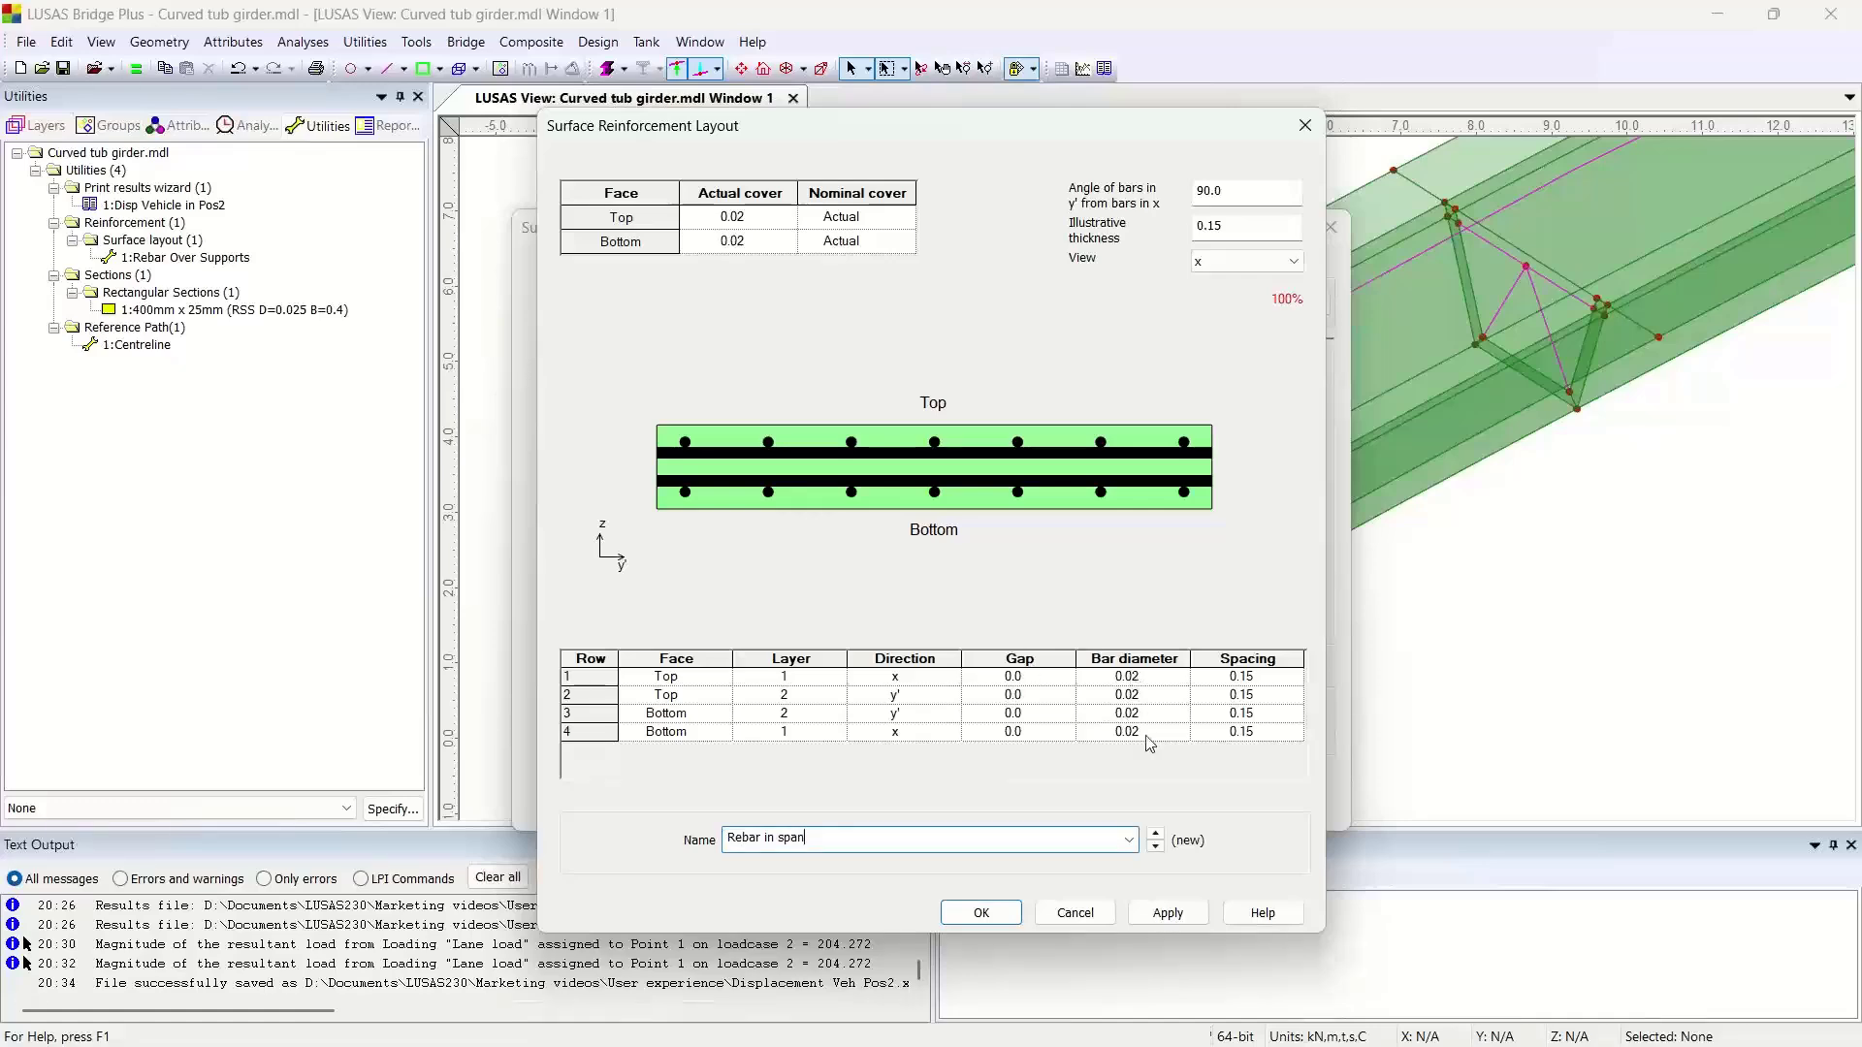
left_click(982, 912)
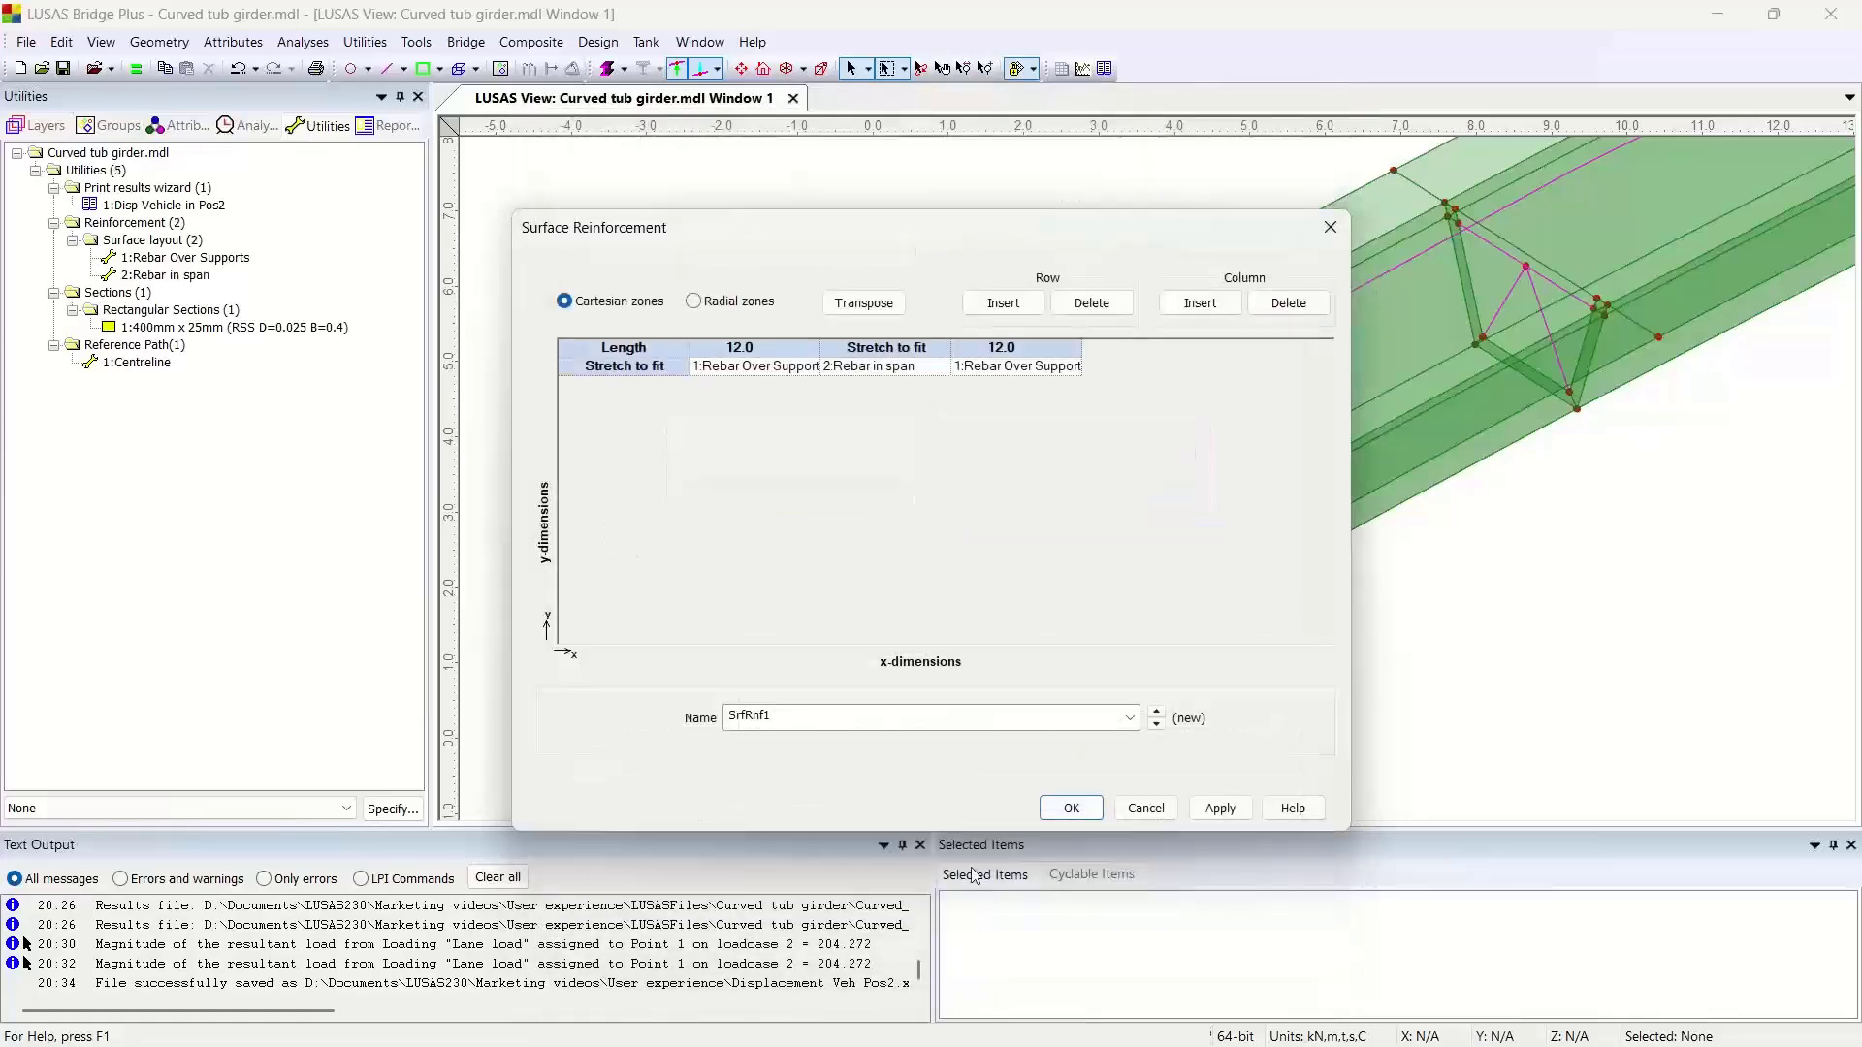
Name the surface reinforcement attribute Rebar for deck and create it.
double_click(835, 725)
type("Rebar for deck")
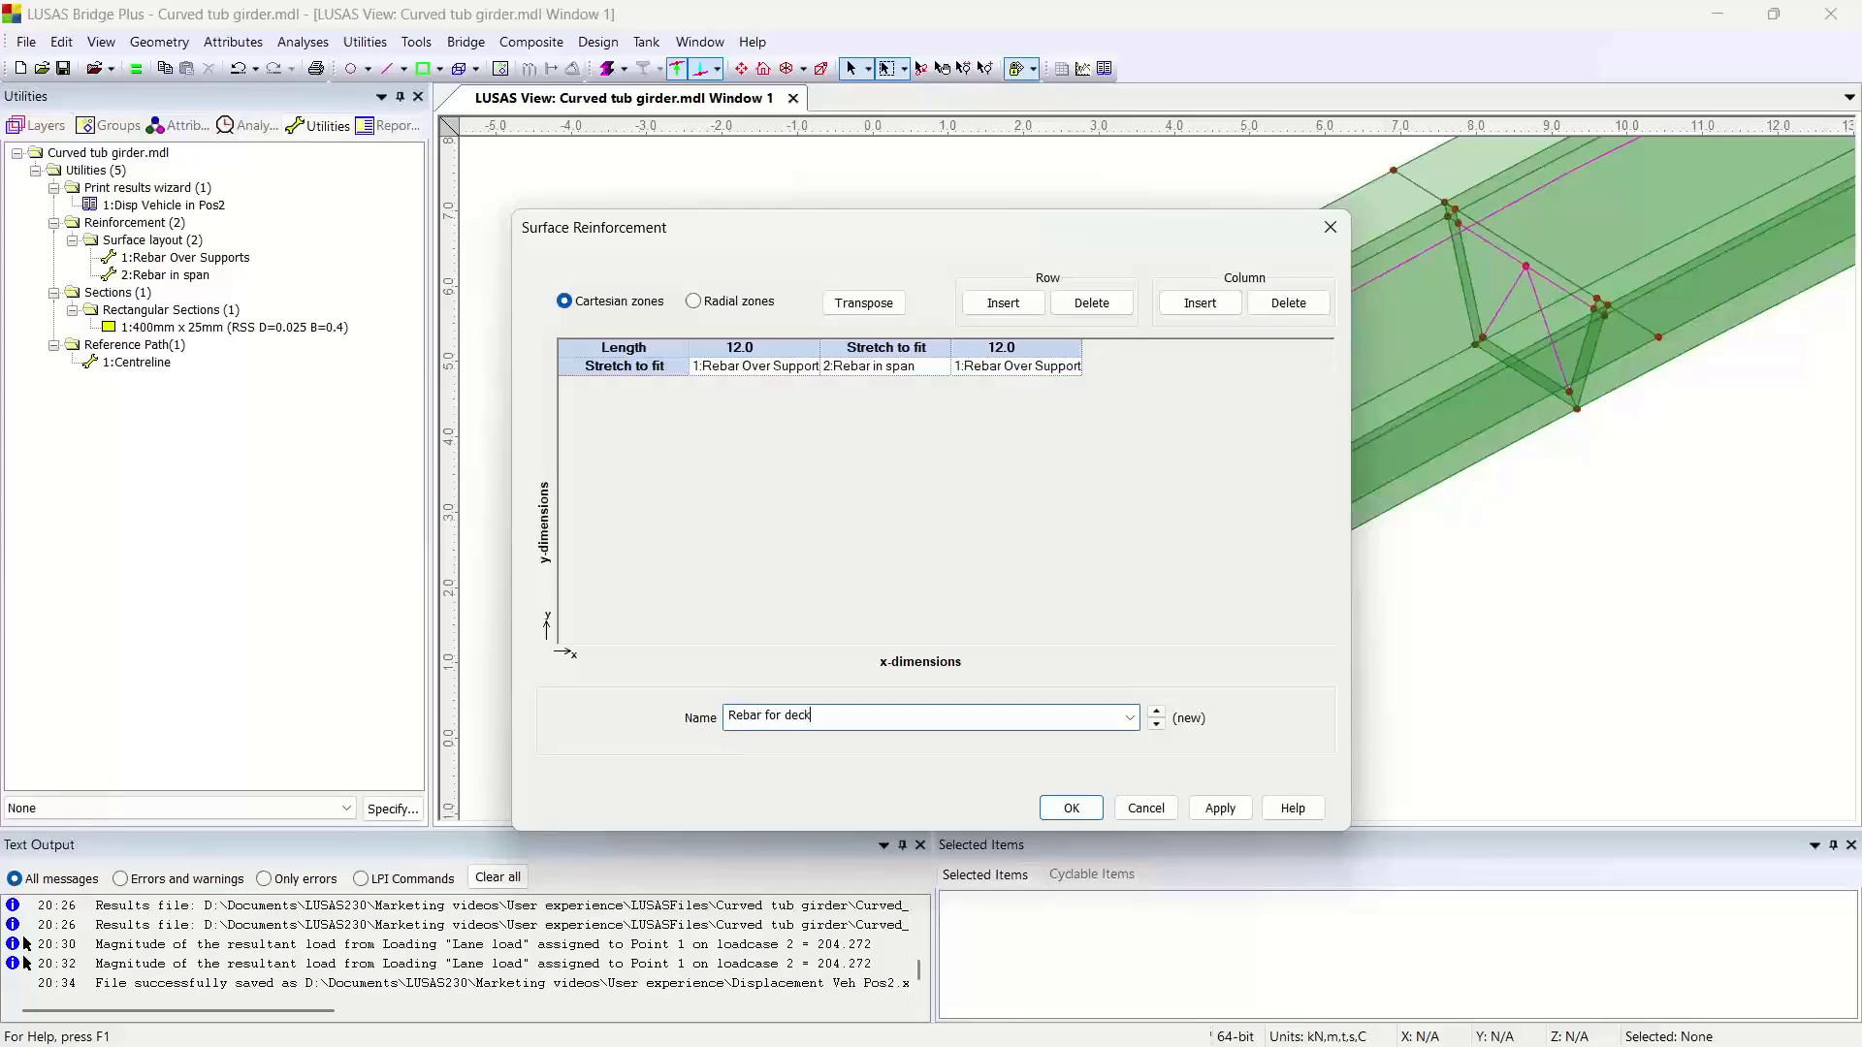
left_click(1071, 809)
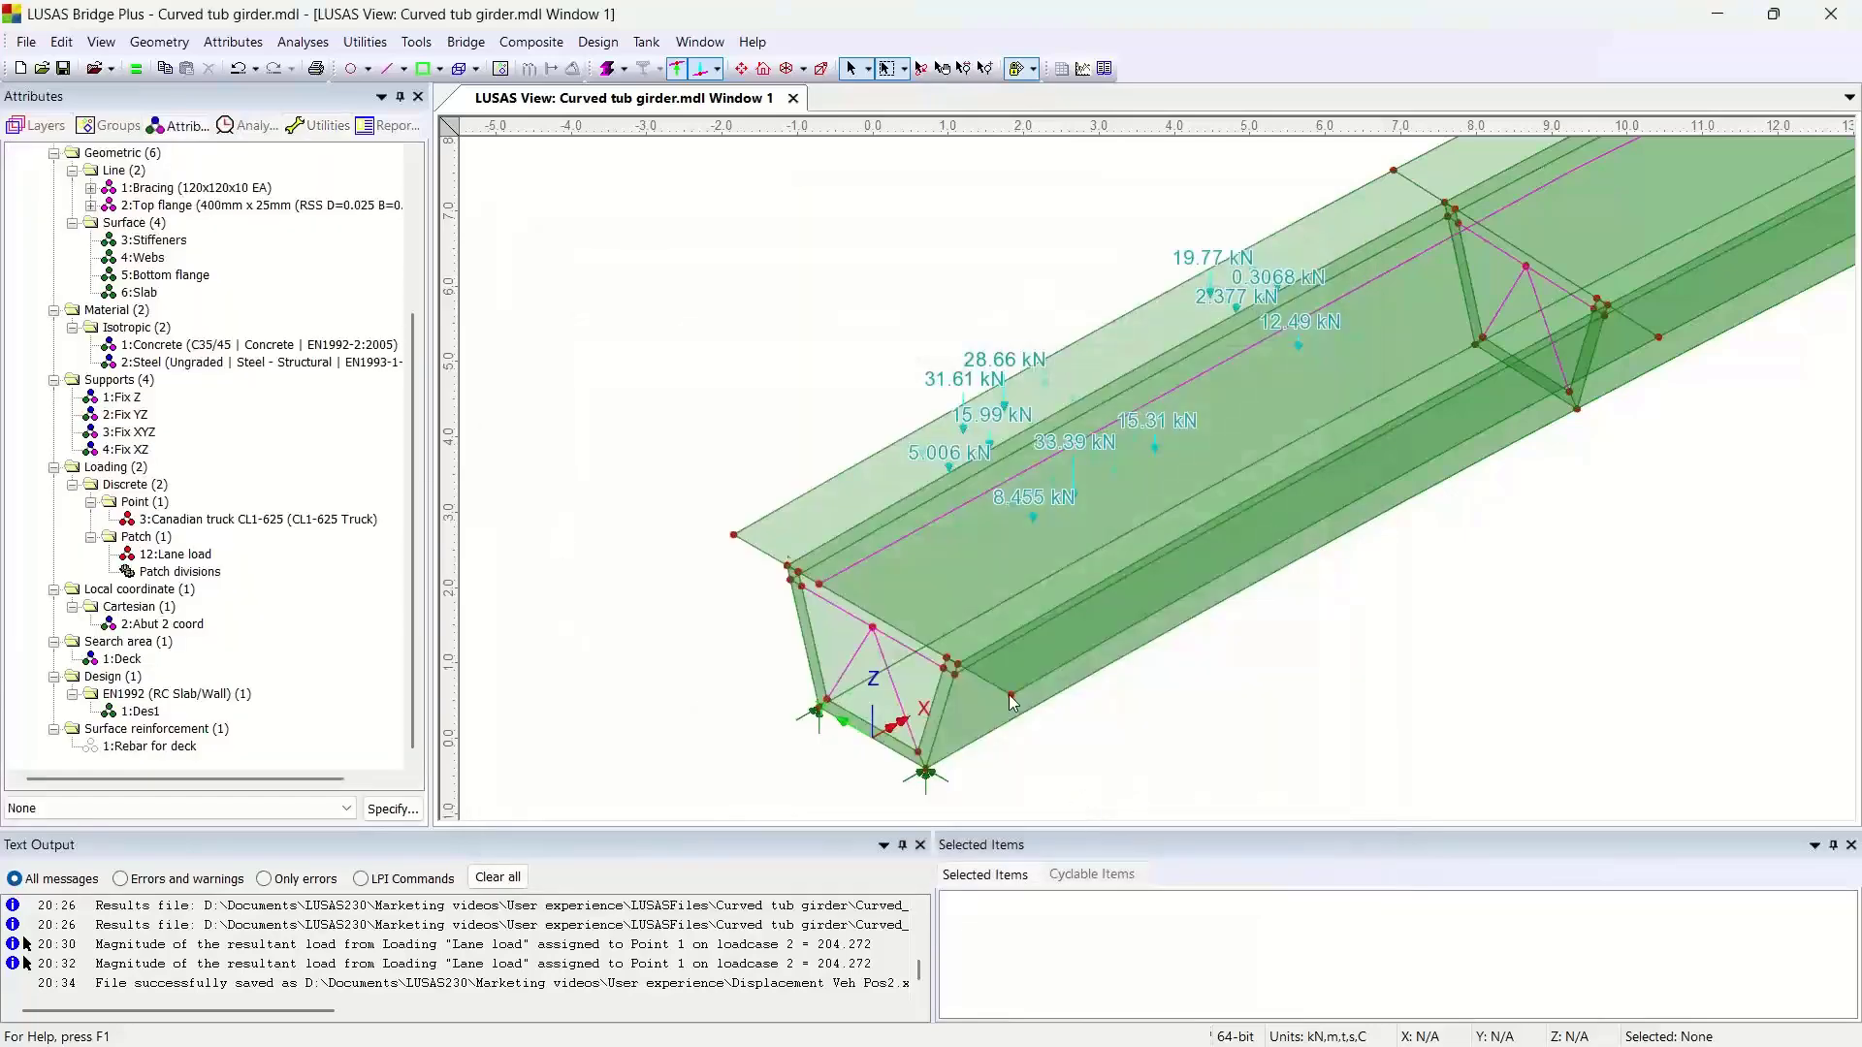
Select all deck surfaces that have the Slab attribute assigned in Analysis 1.
right_click(148, 294)
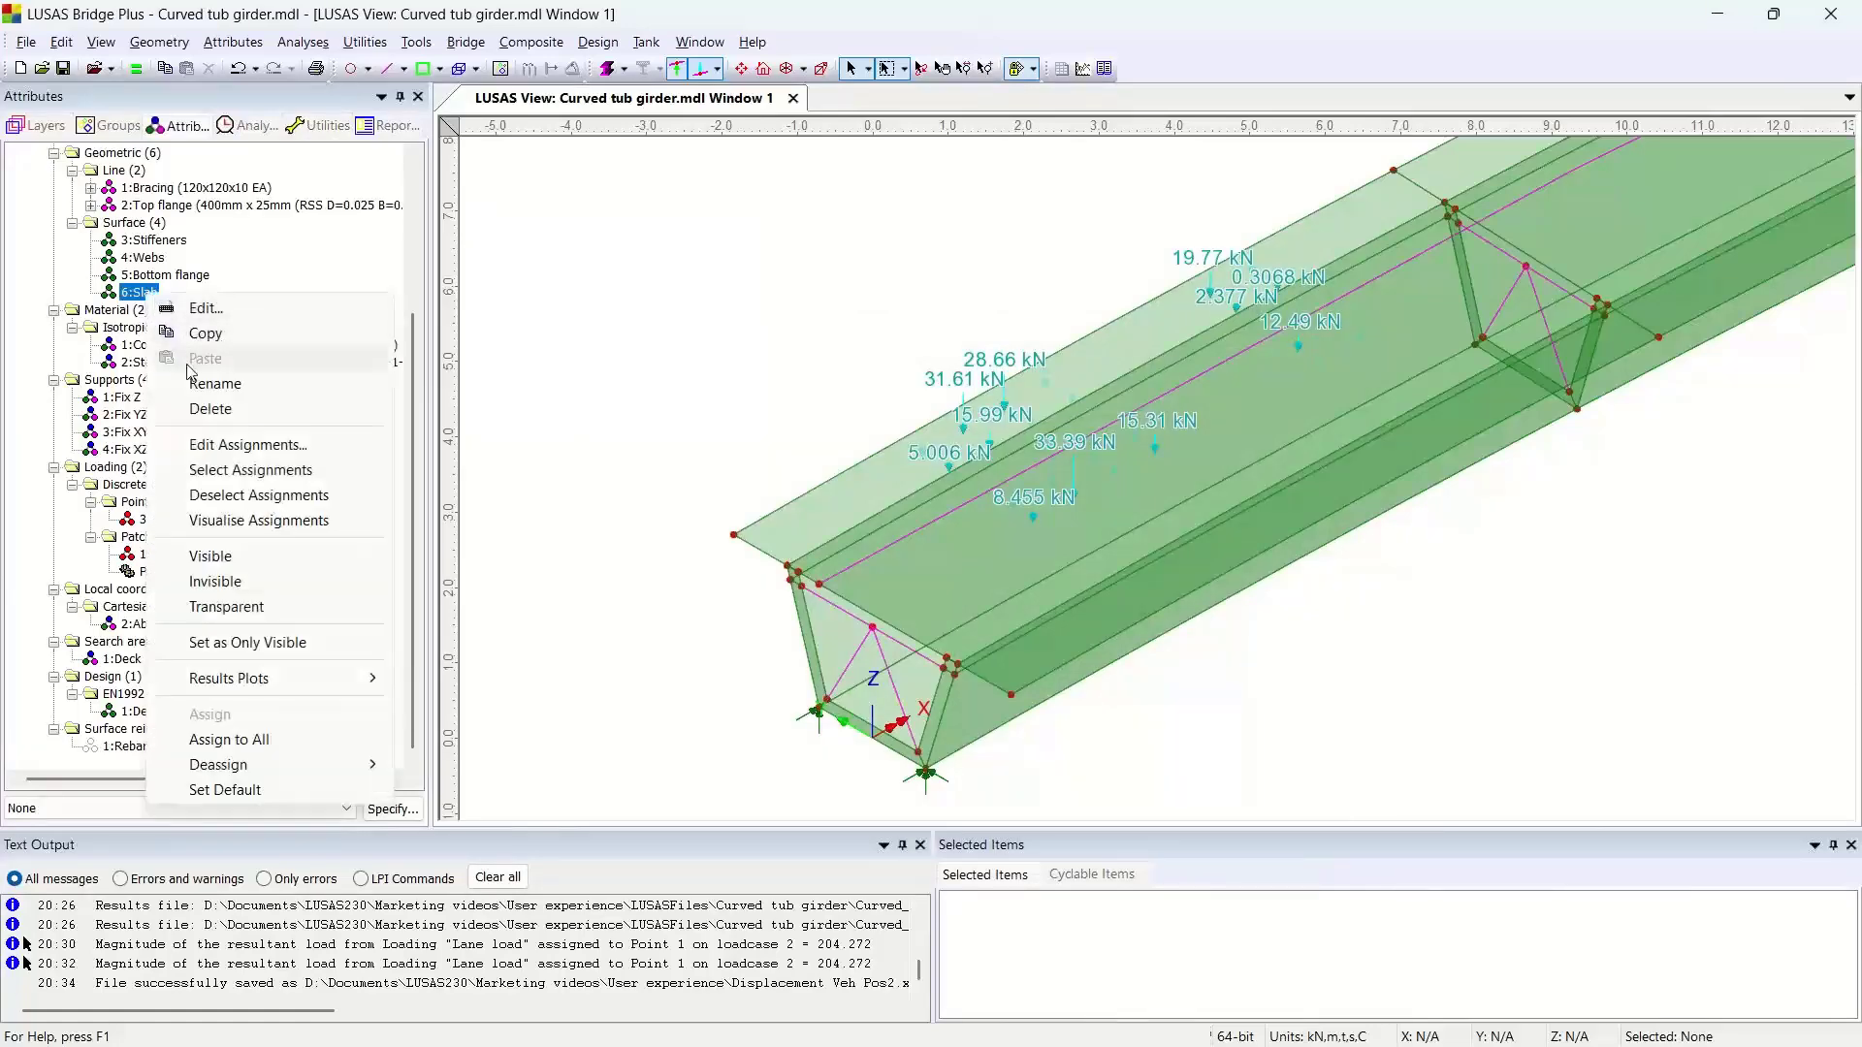
left_click(244, 470)
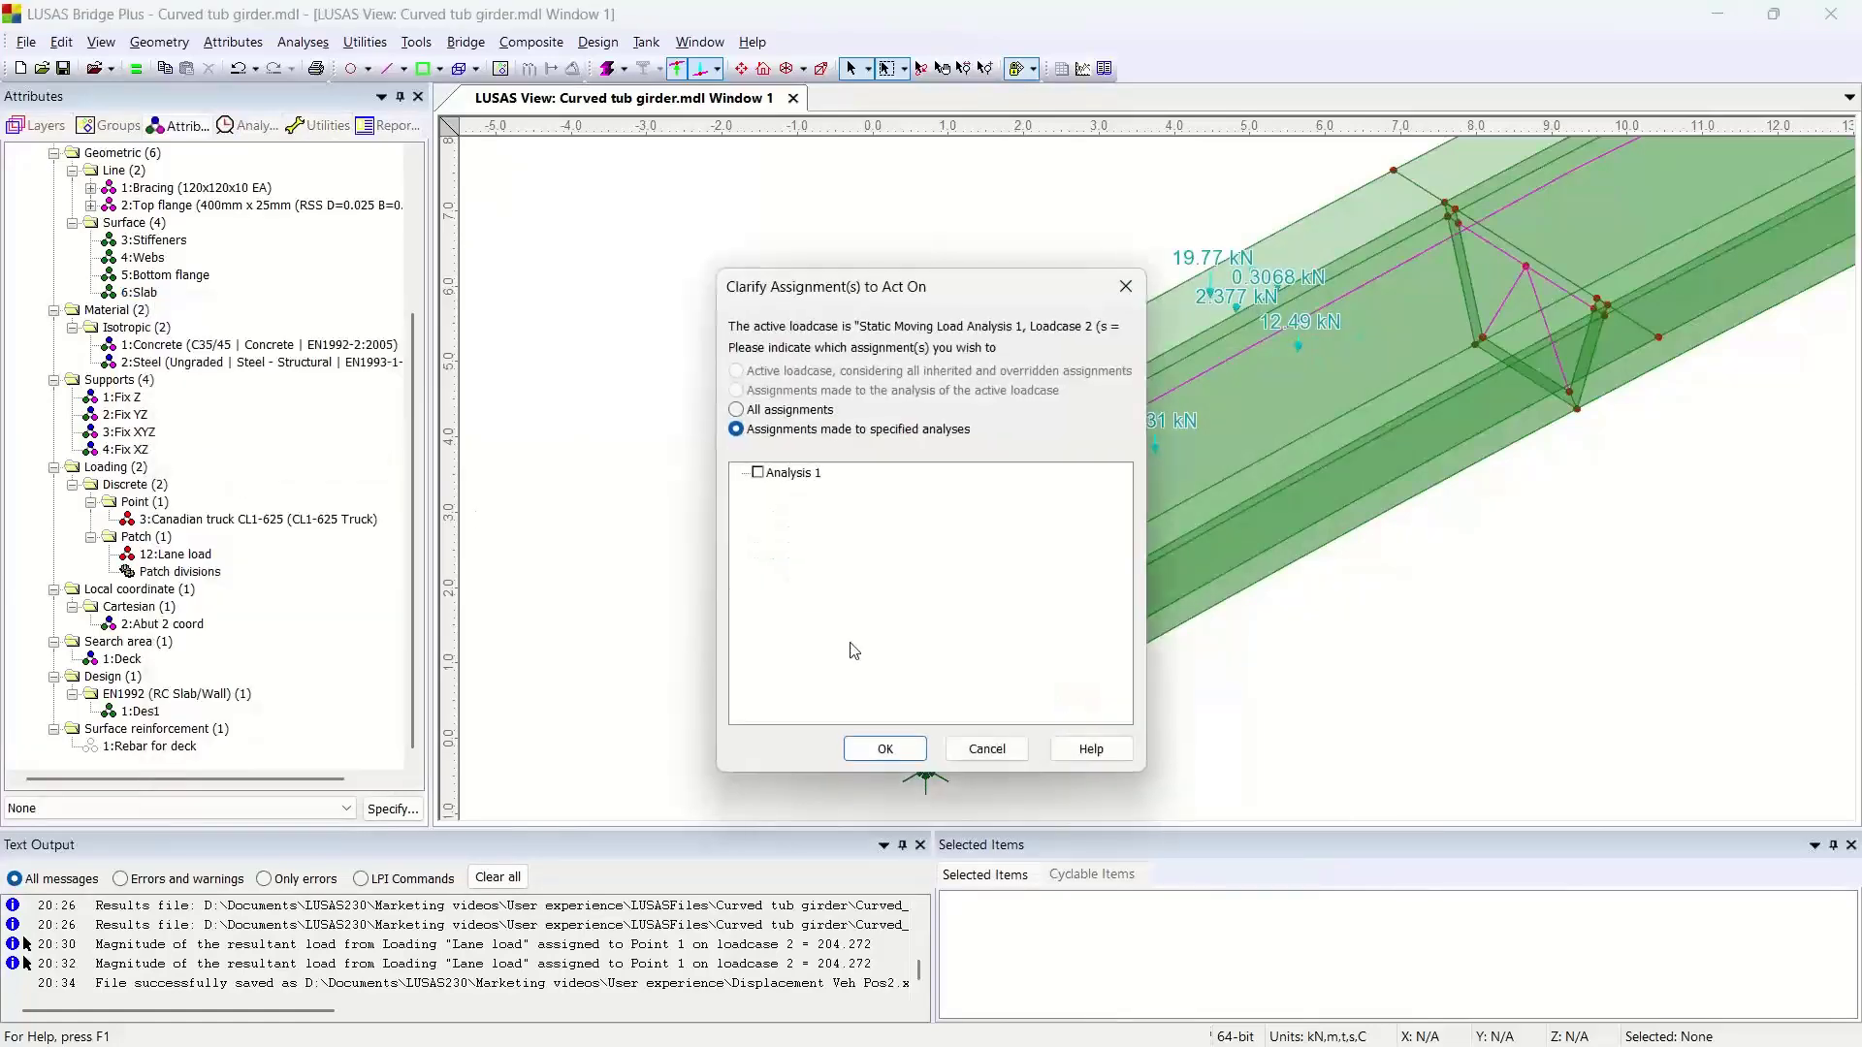
left_click(761, 473)
left_click(891, 748)
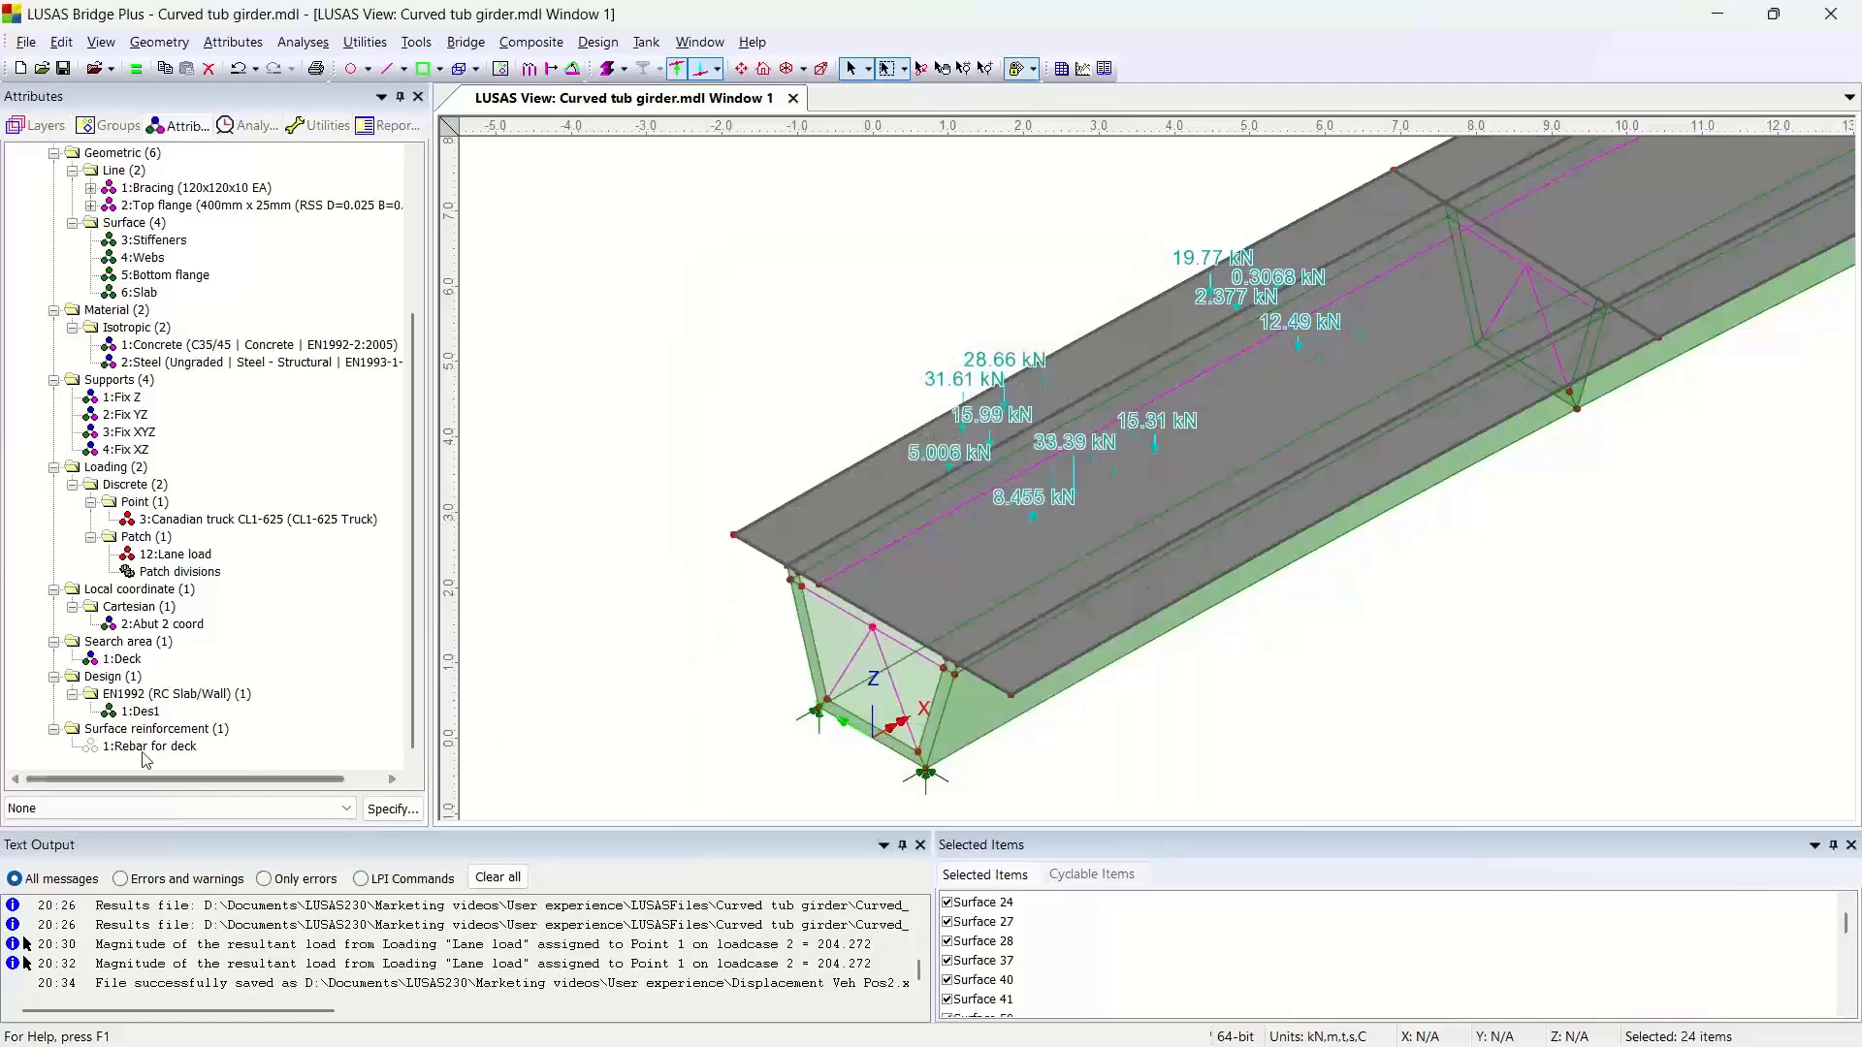
Assign the Rebar for deck reinforcement to the selected slab surfaces as a single assignment, oriented along the Centreline reference path.
left_click_drag(146, 753, 824, 260)
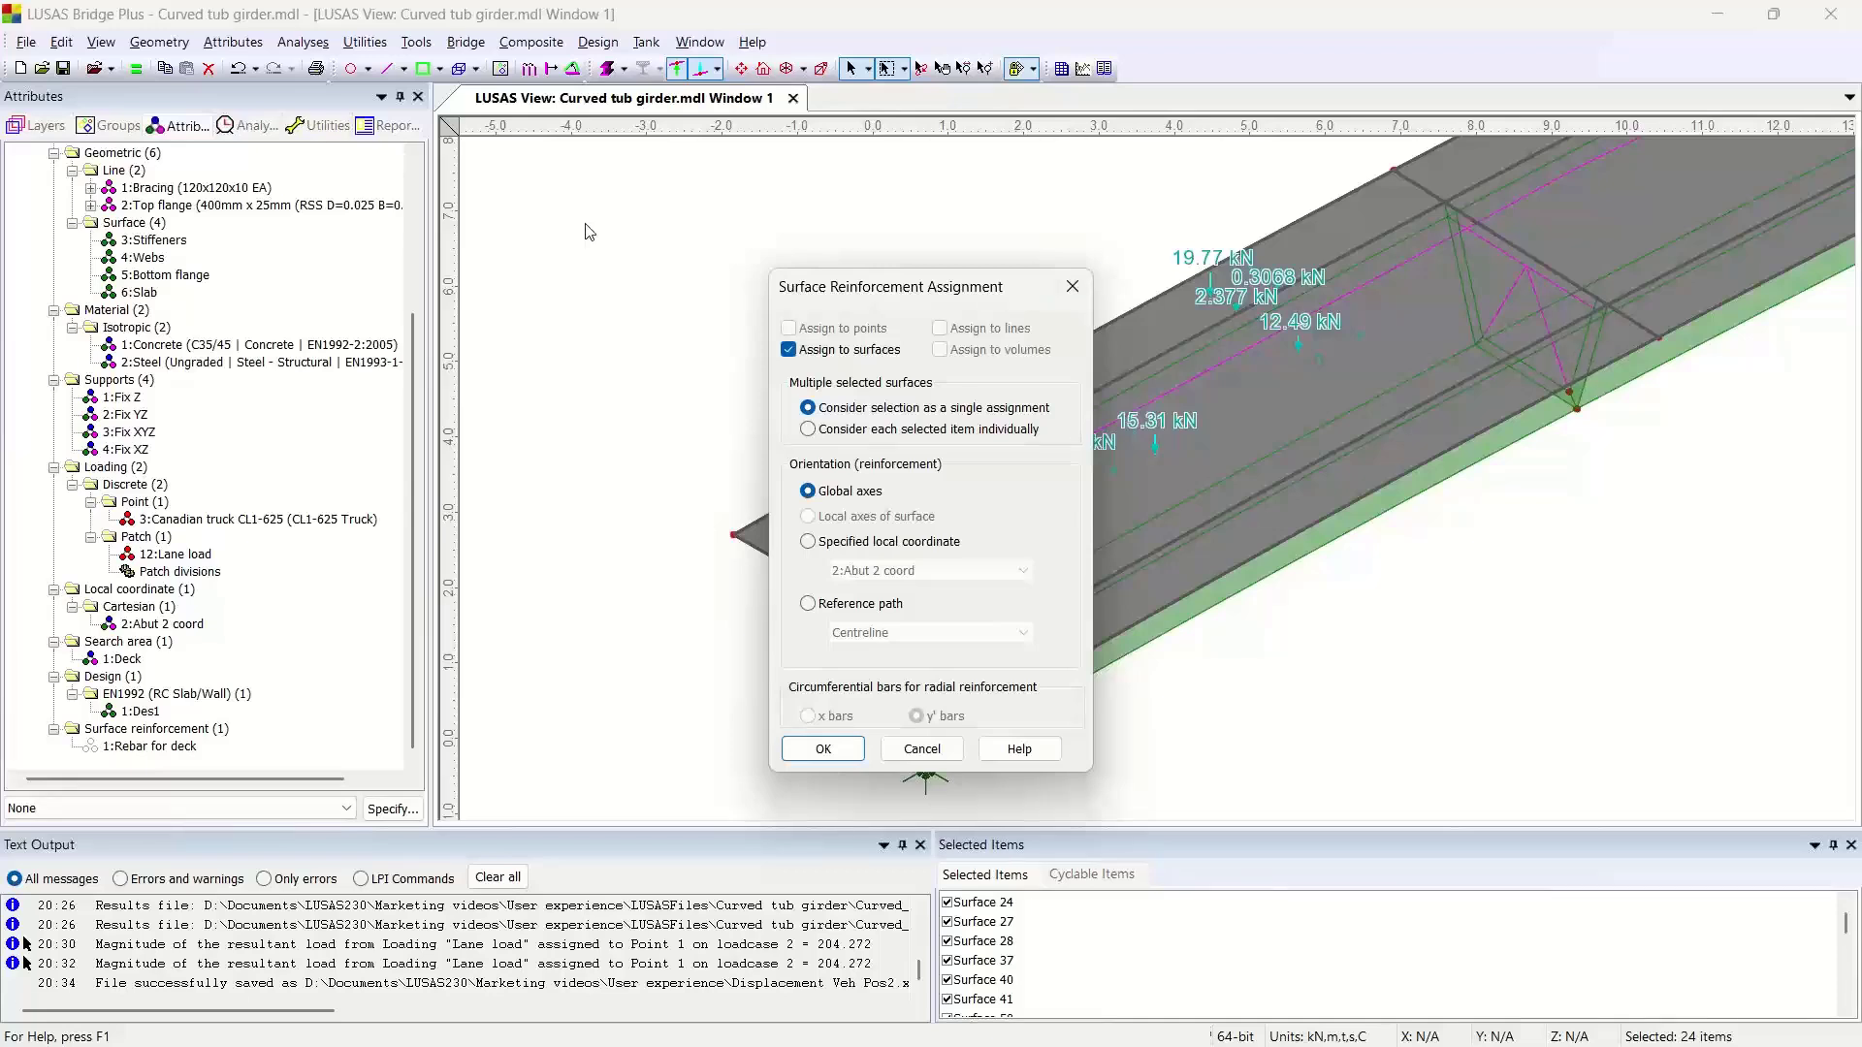
left_click(809, 605)
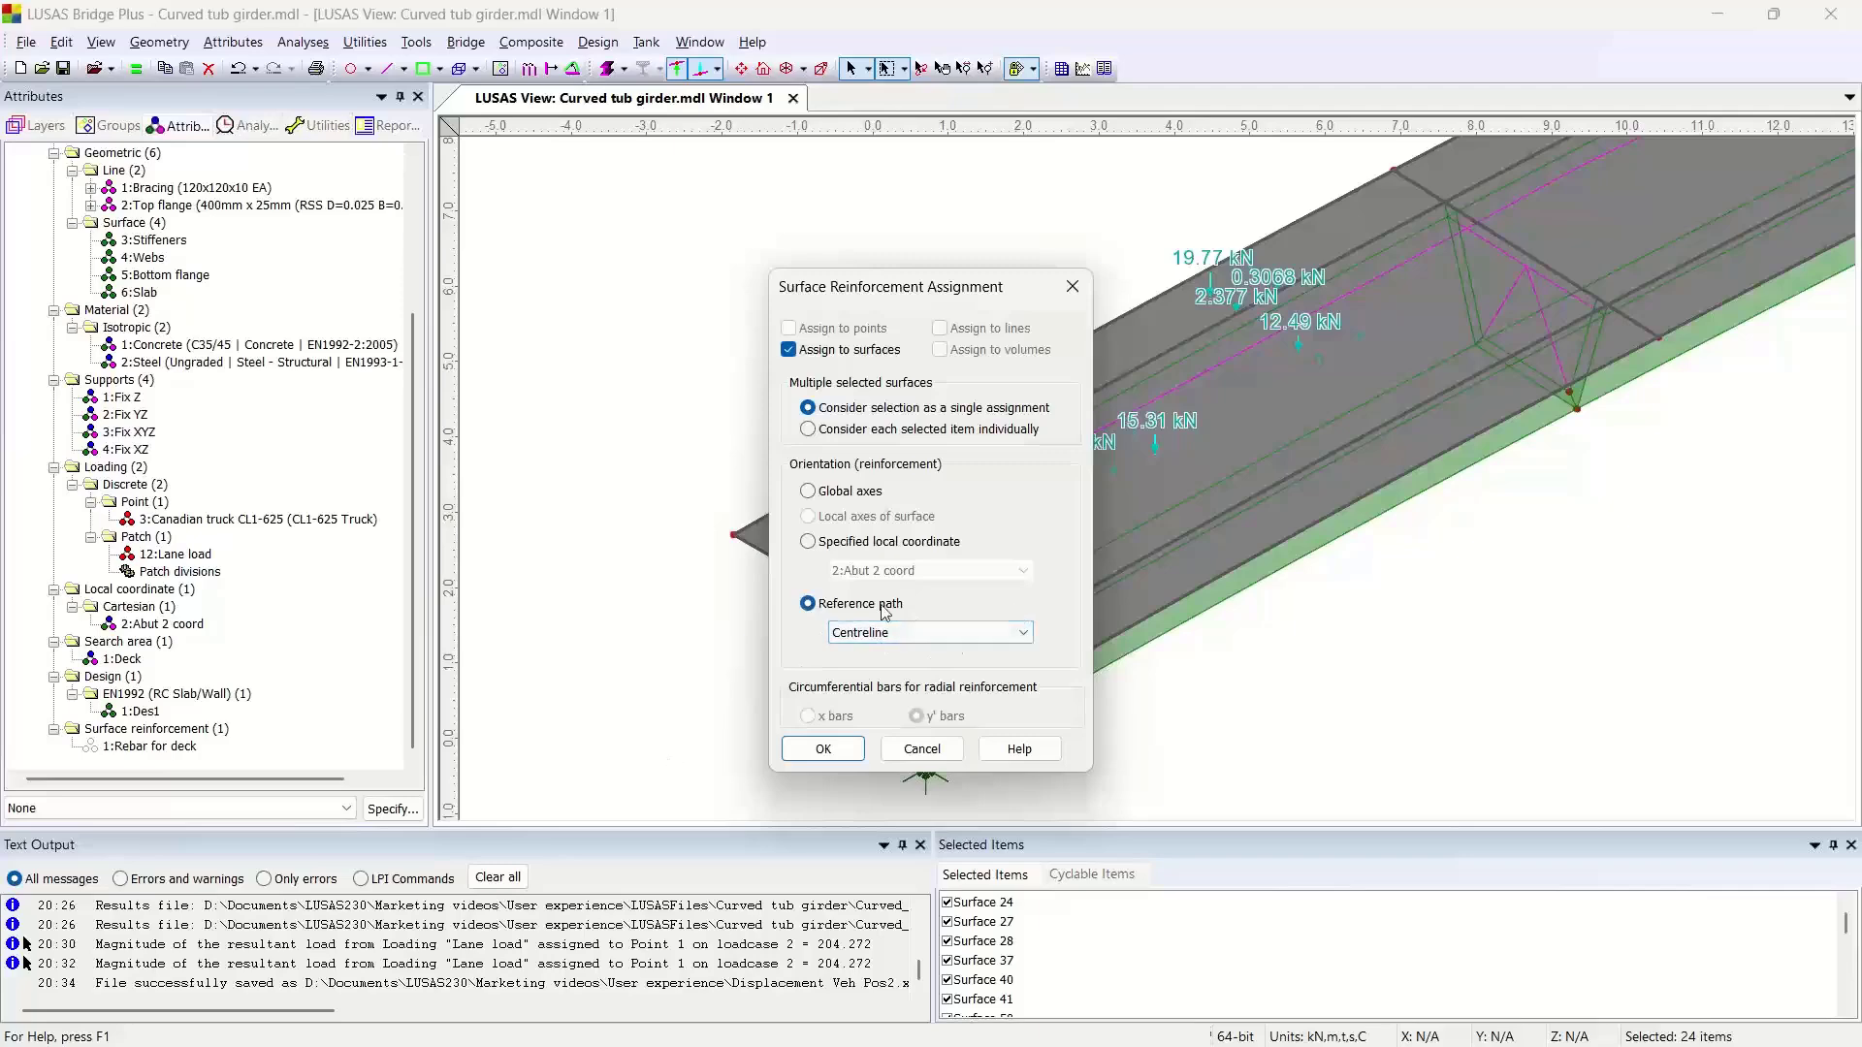
left_click(822, 751)
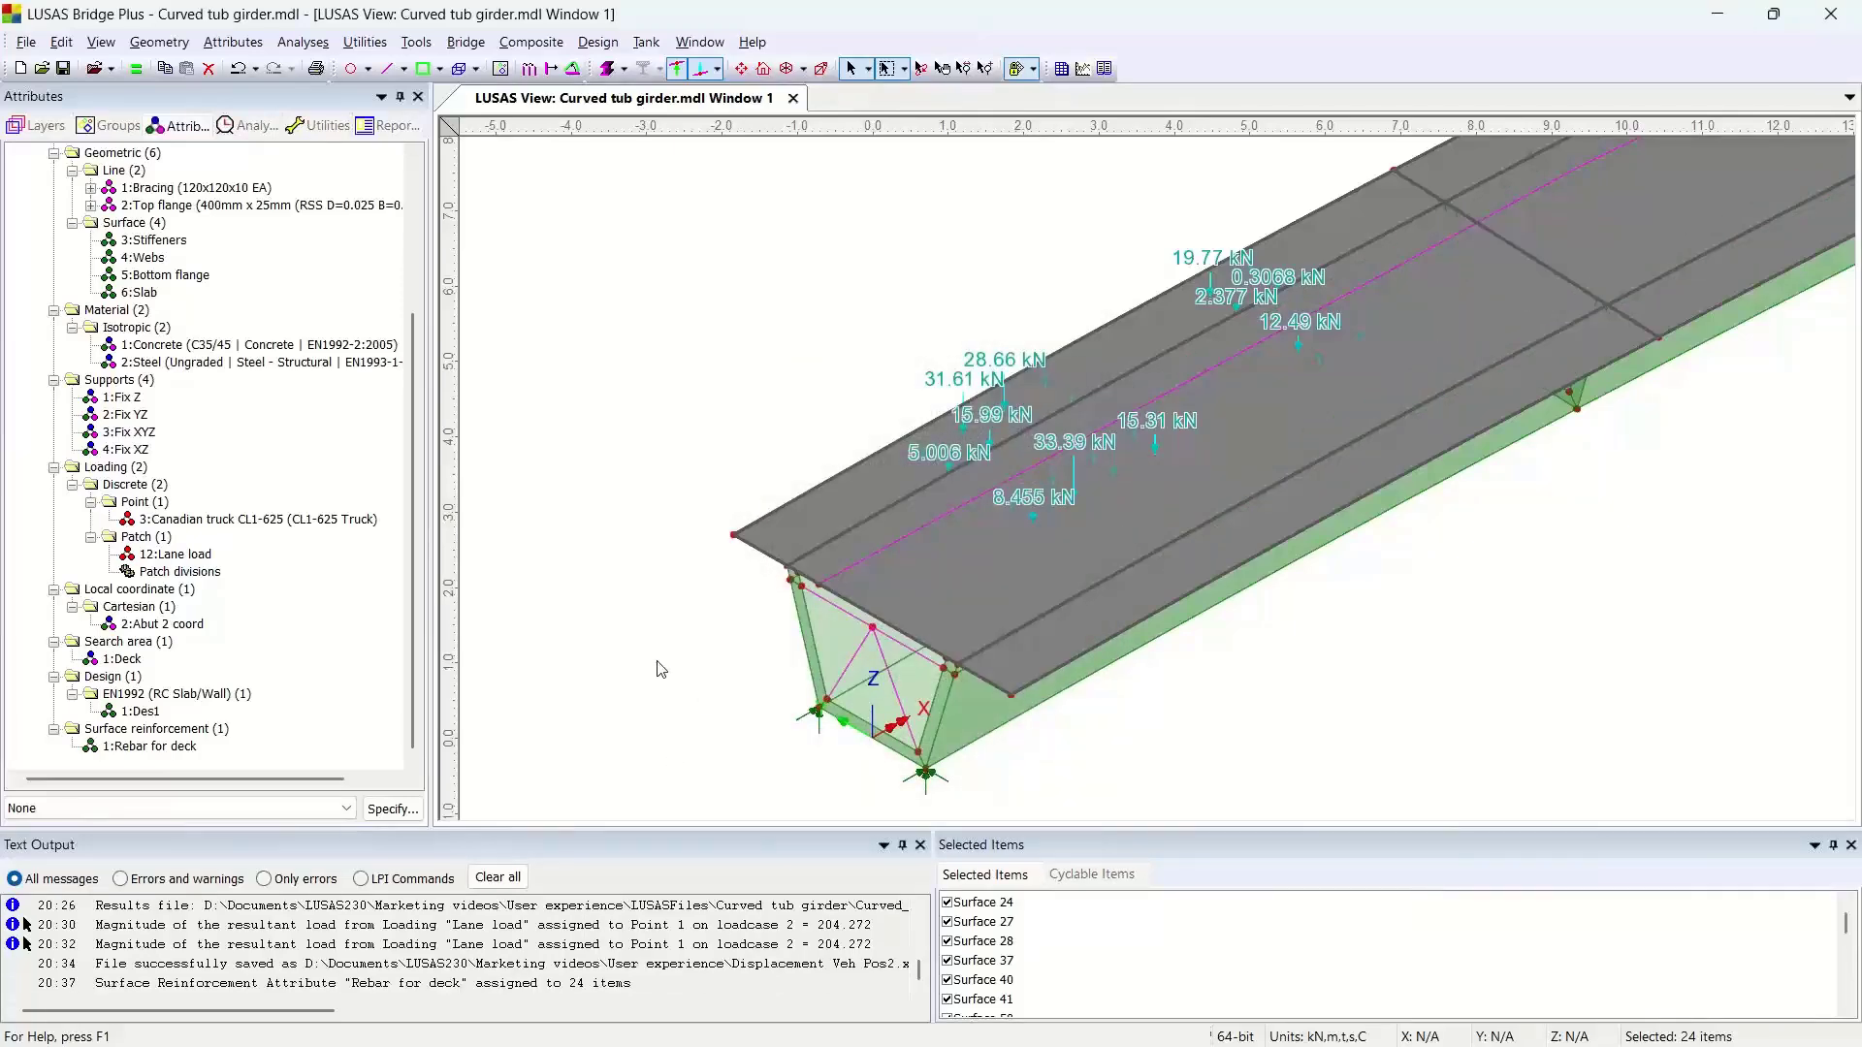